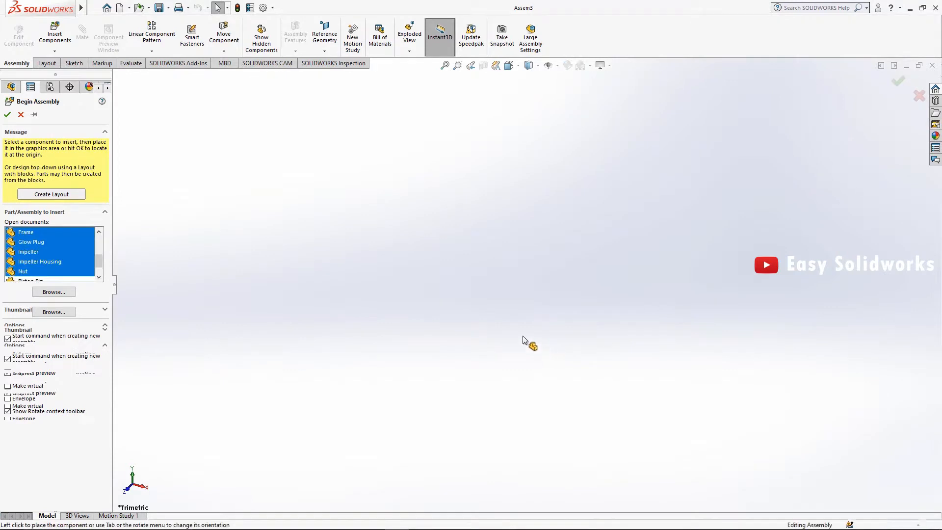
Step: Place the Carburetor, the Connecting Rod rotated 90° about Z, the Crank Shaft and the Engine Block in the assembly
{"action": "left_click", "coordinate": [468, 284]}
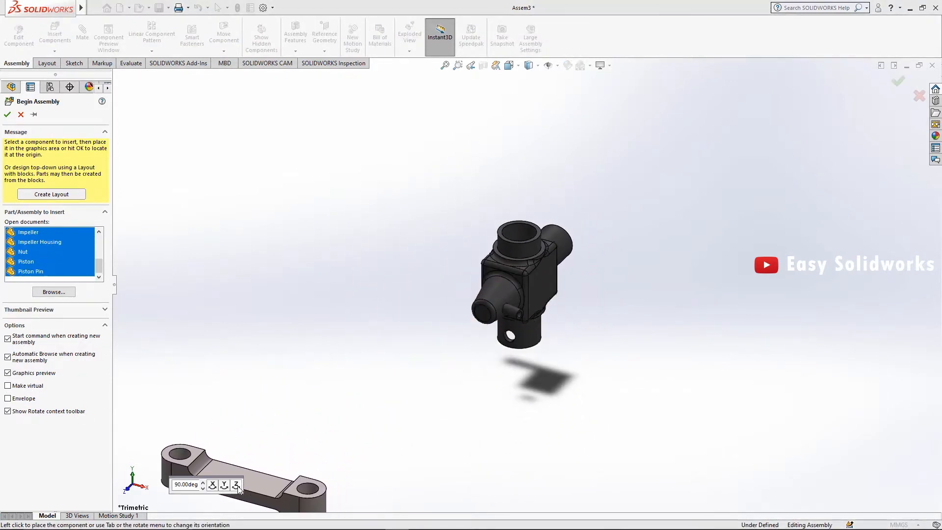
{"action": "left_click", "coordinate": [237, 485]}
{"action": "left_click", "coordinate": [638, 274]}
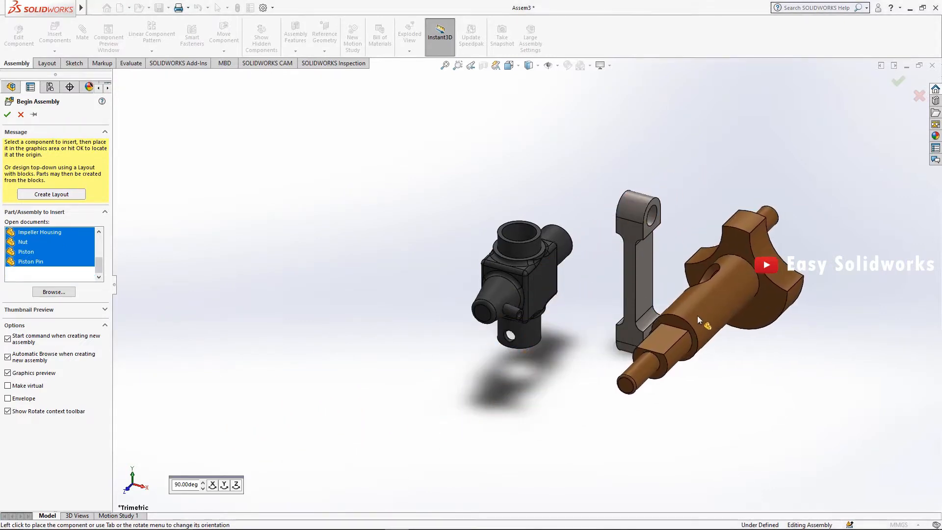
{"action": "left_click", "coordinate": [695, 317]}
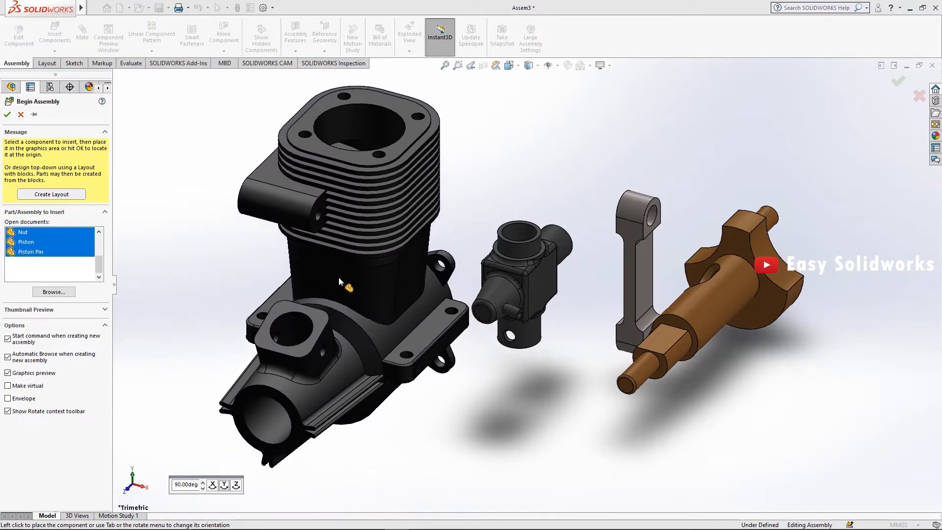
{"action": "left_click", "coordinate": [339, 277]}
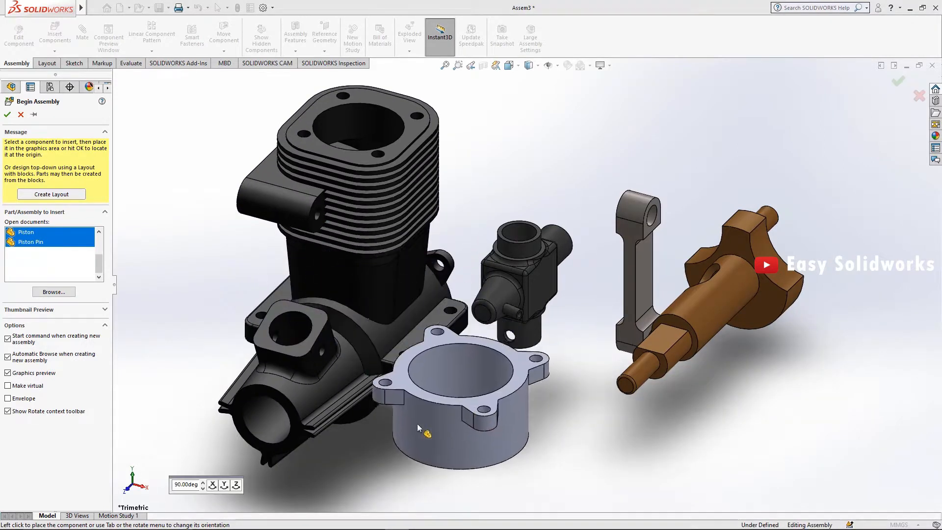
Step: Place the Engine Cover rotated 90° about X, plus the Engine Head, Flange and Frame, beside the engine block
{"action": "left_click", "coordinate": [213, 485]}
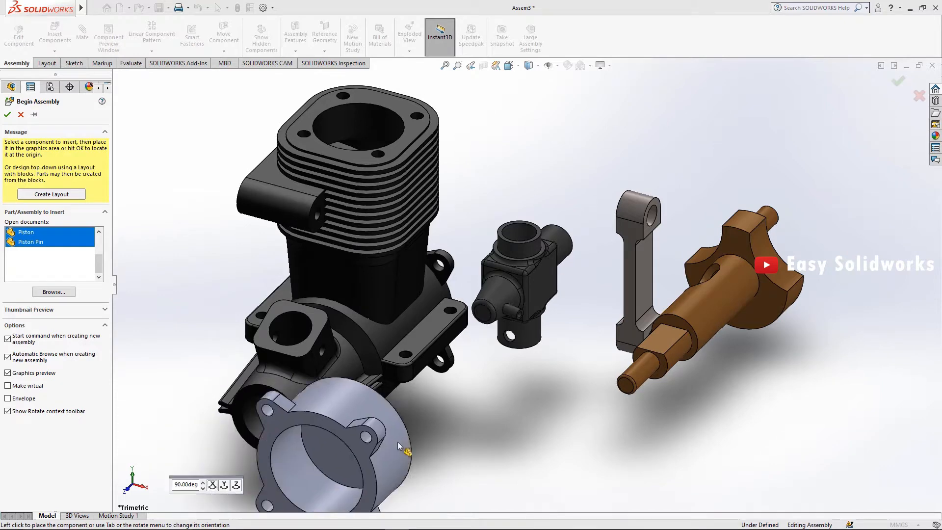
{"action": "left_click", "coordinate": [508, 401]}
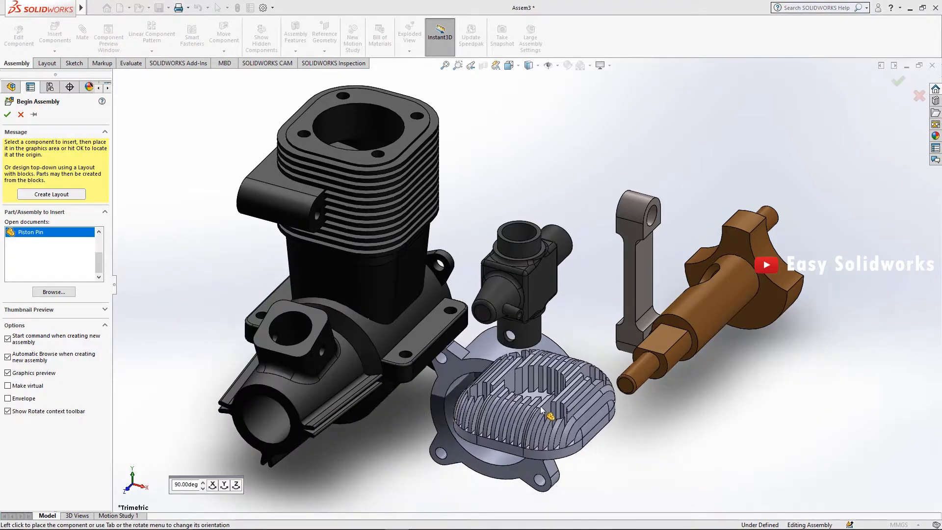
{"action": "left_click", "coordinate": [714, 435]}
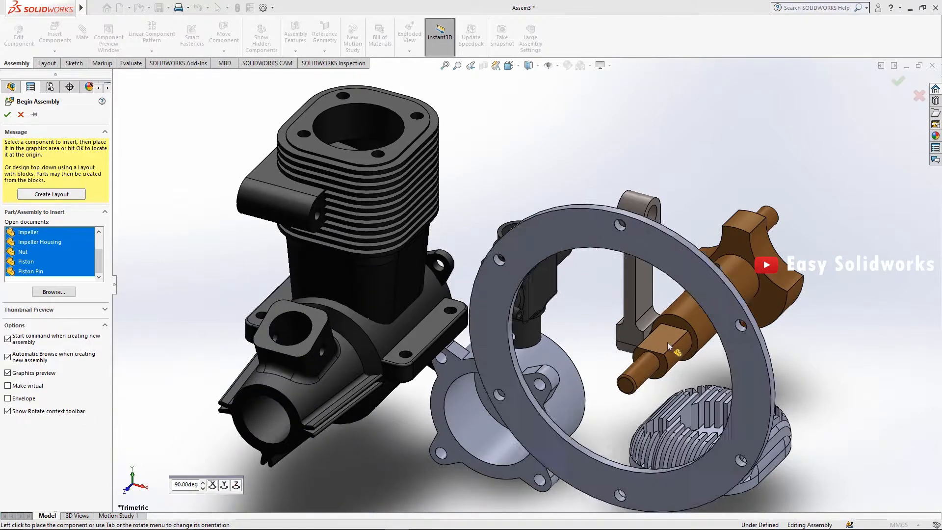
{"action": "left_click", "coordinate": [684, 334]}
{"action": "scroll", "coordinate": [598, 359], "scroll_direction": "up", "scroll_amount": 4}
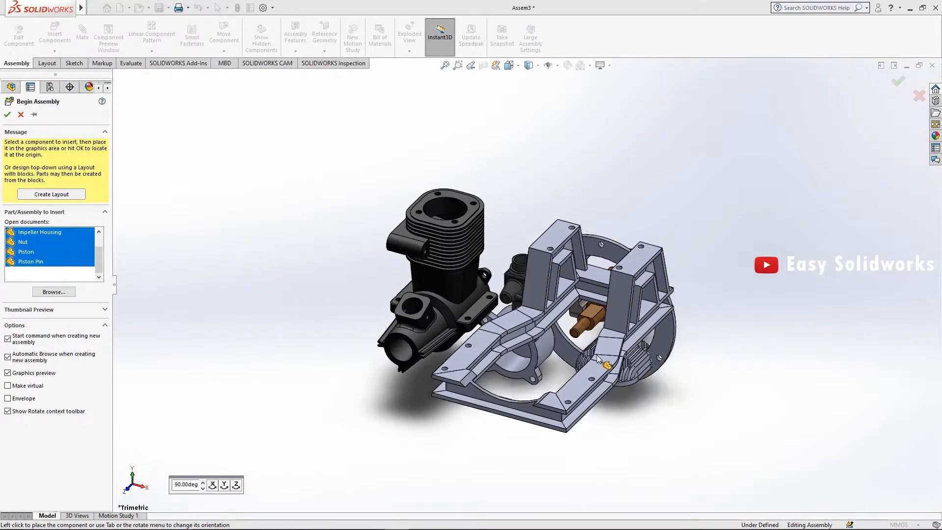
{"action": "left_click", "coordinate": [644, 328]}
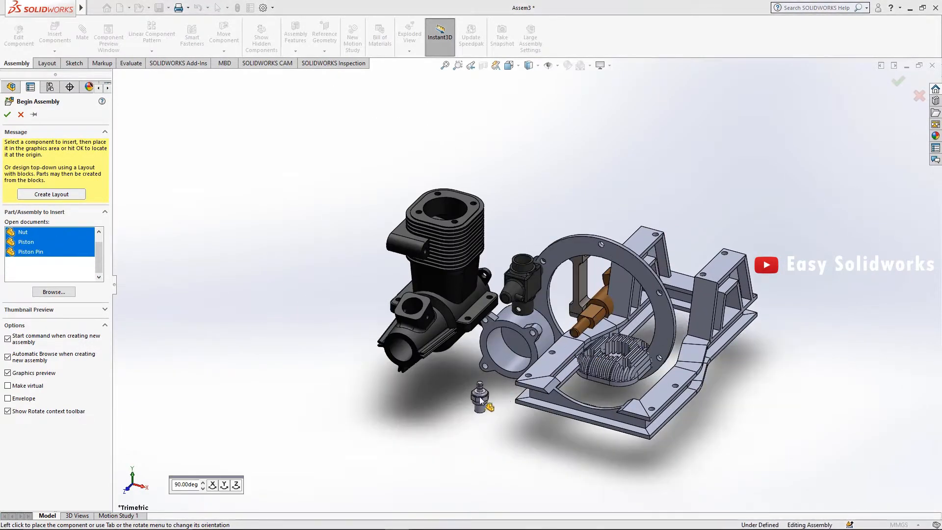
Step: Place the Glow Plug, Impeller, Impeller Housing, Nut, Piston rotated about Z with its crown upward, and Piston Pin
{"action": "left_click", "coordinate": [533, 182]}
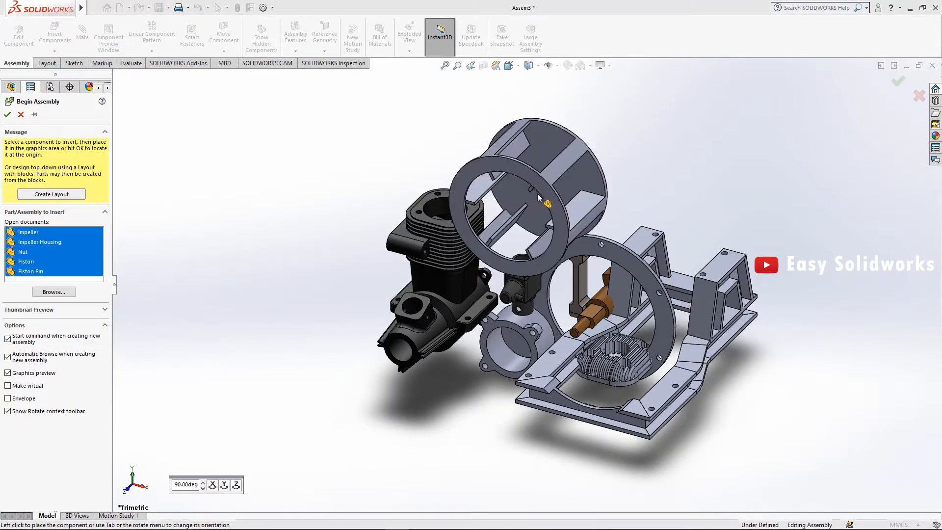
{"action": "left_click", "coordinate": [799, 334]}
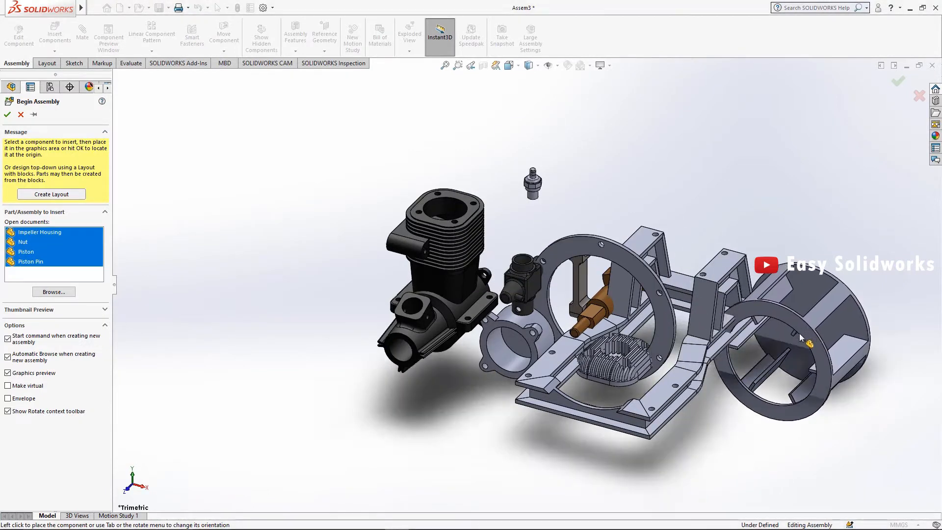
{"action": "left_click", "coordinate": [744, 369]}
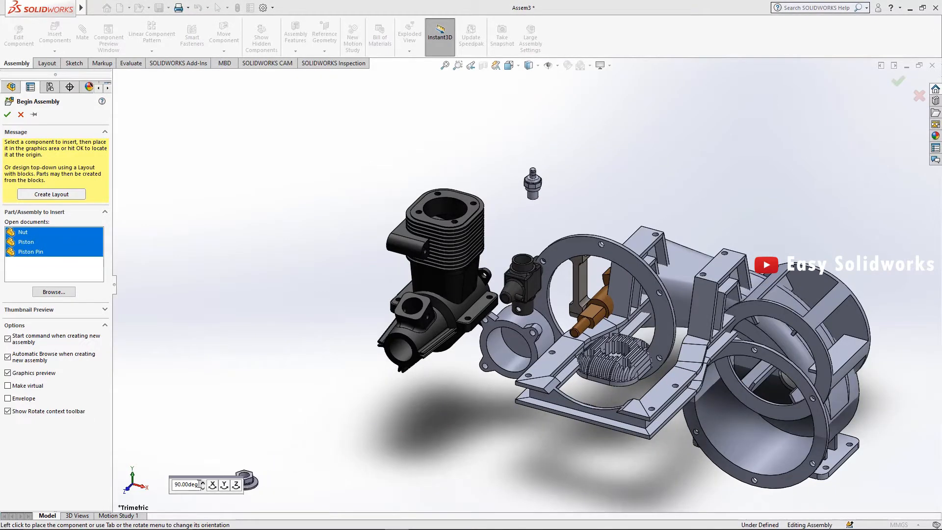
{"action": "left_click", "coordinate": [417, 432]}
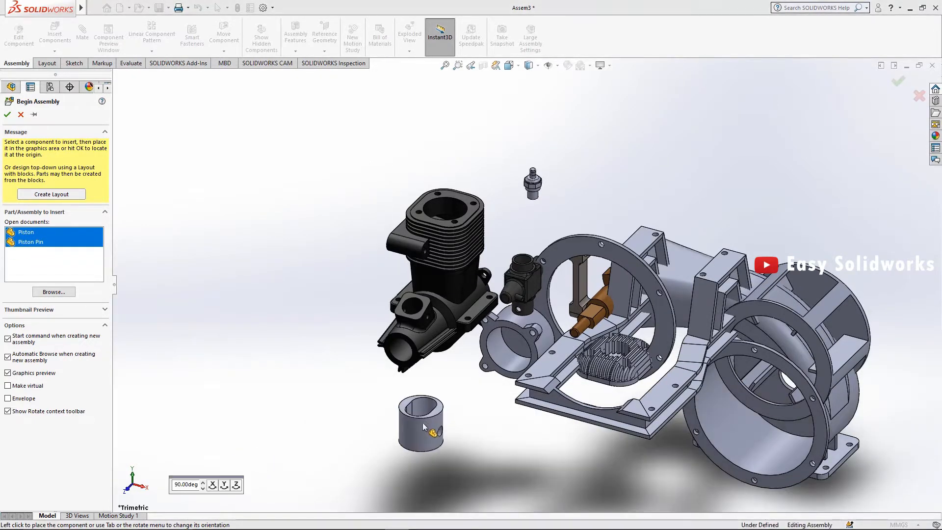
{"action": "left_click", "coordinate": [235, 486]}
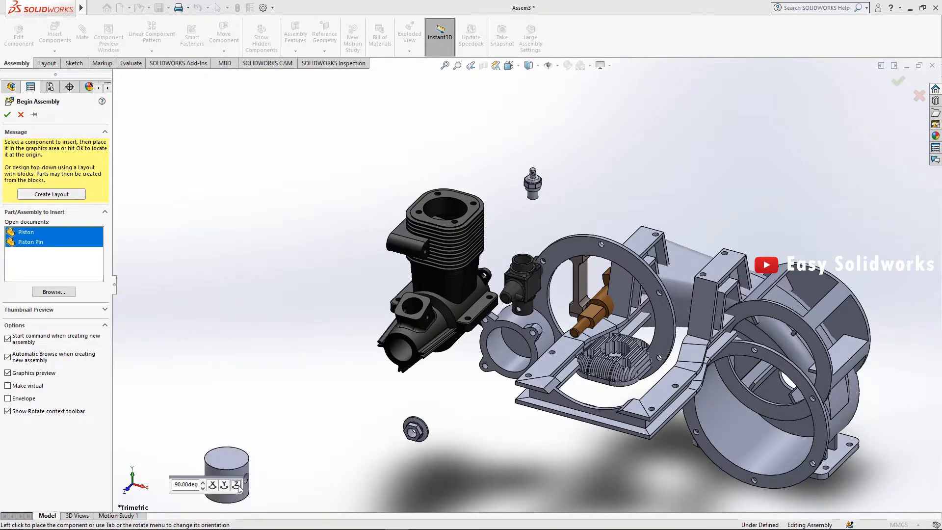
{"action": "left_click", "coordinate": [480, 432]}
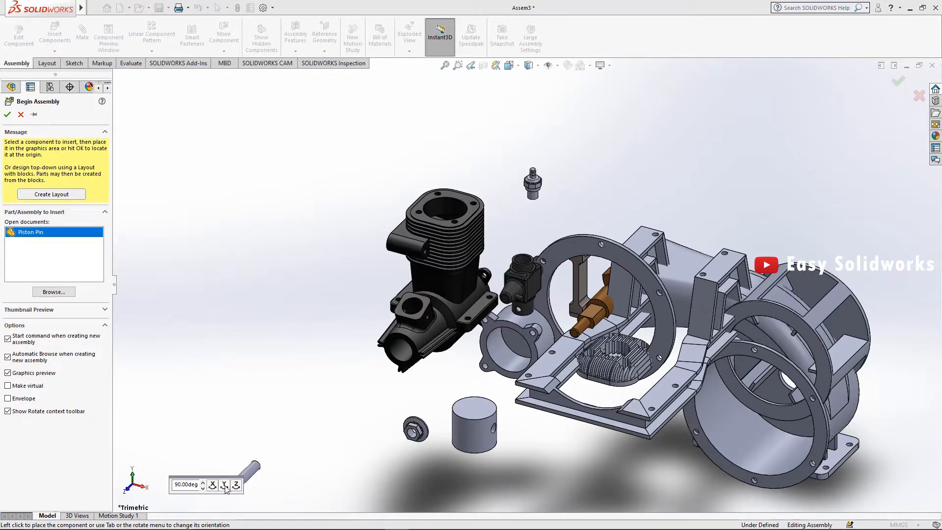
{"action": "left_click", "coordinate": [527, 452]}
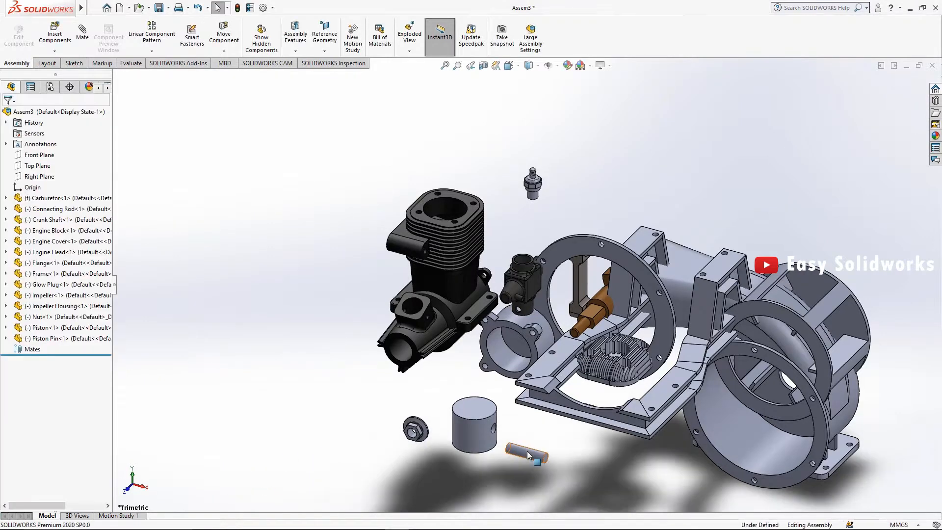
Step: Add a concentric mate between the piston pin's cylindrical face and the piston's side hole
{"action": "scroll", "coordinate": [531, 449], "scroll_direction": "down", "scroll_amount": 2}
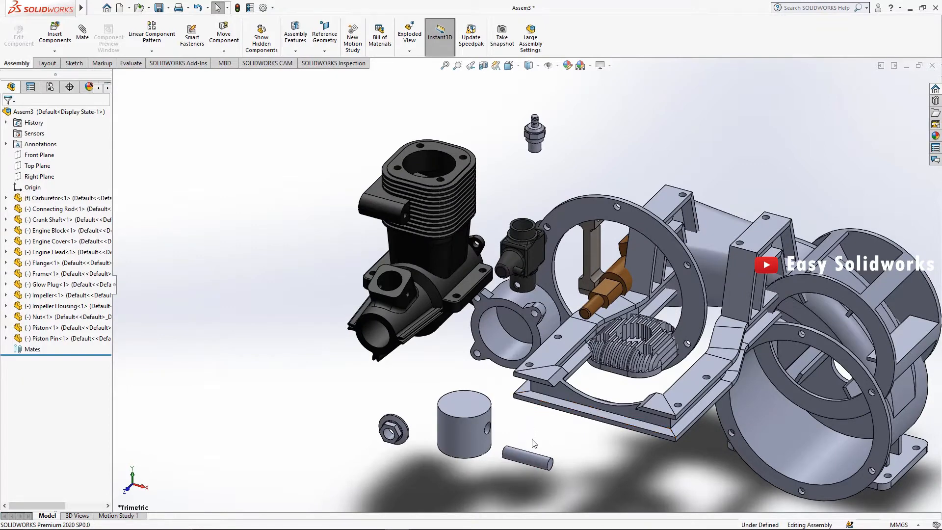
{"action": "left_click", "coordinate": [534, 462]}
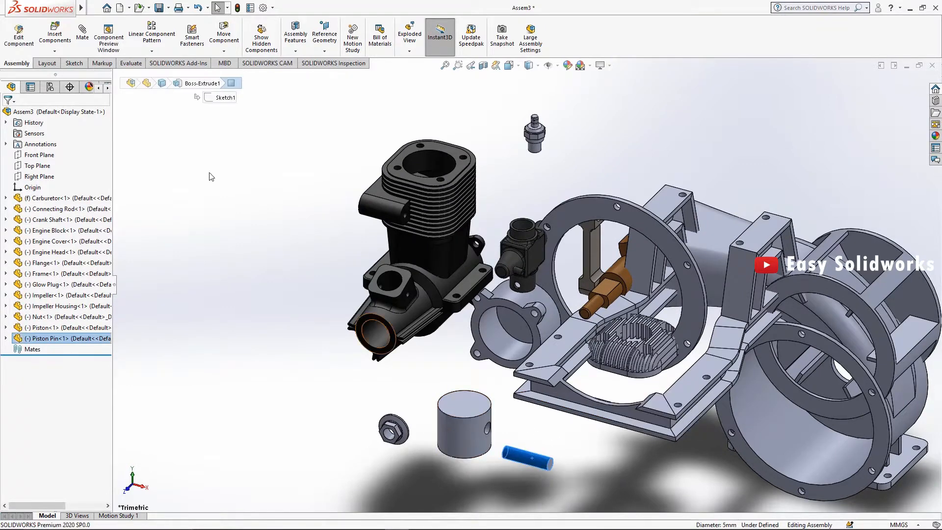
{"action": "left_click", "coordinate": [91, 40]}
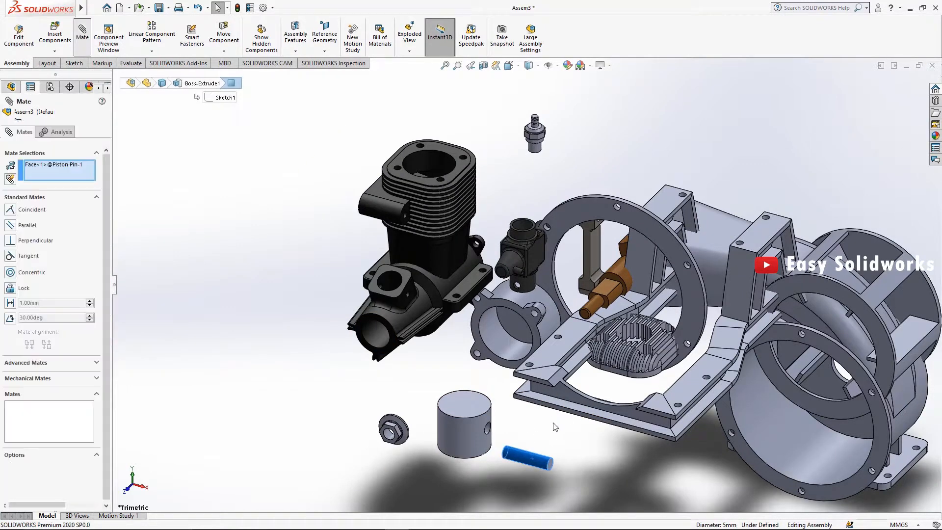
{"action": "left_click", "coordinate": [487, 427]}
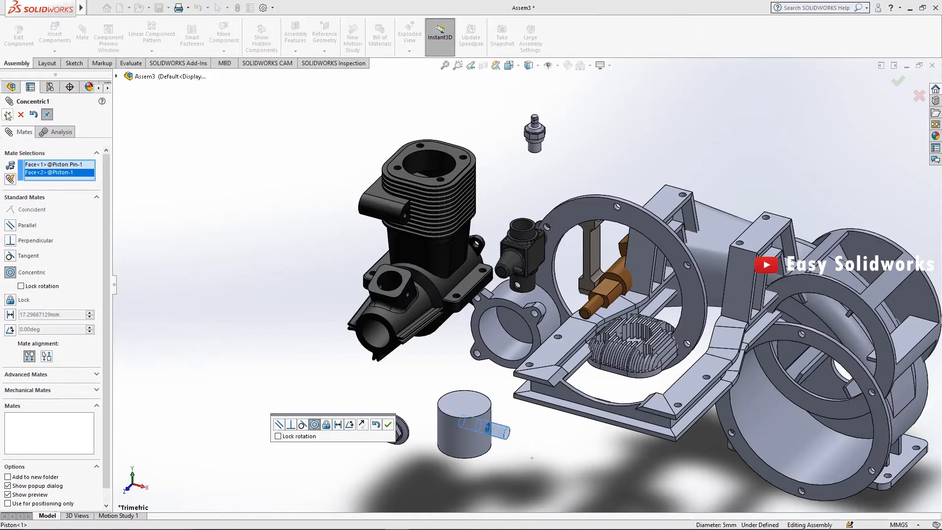
{"action": "left_click", "coordinate": [8, 115]}
Step: Add a tangent mate between the piston pin's end face and the piston's outer cylindrical face
{"action": "left_click", "coordinate": [508, 435]}
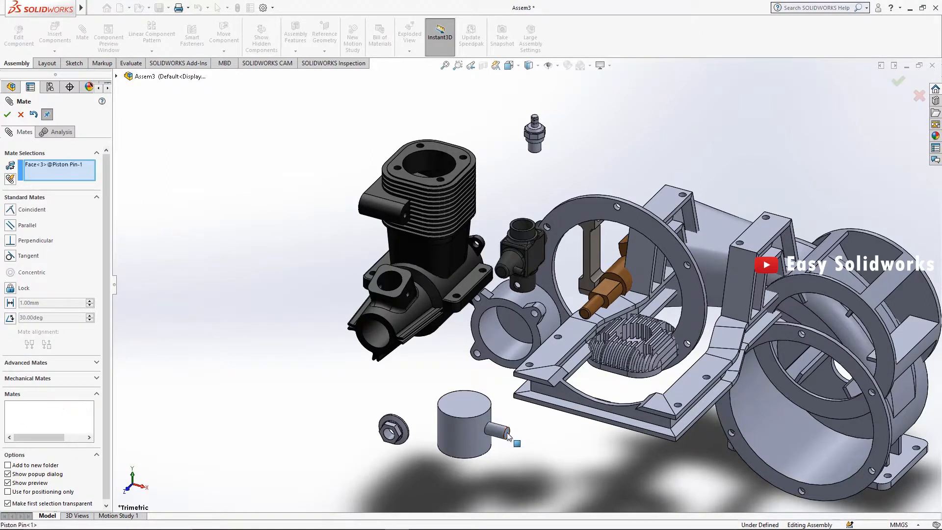
{"action": "left_click", "coordinate": [478, 426]}
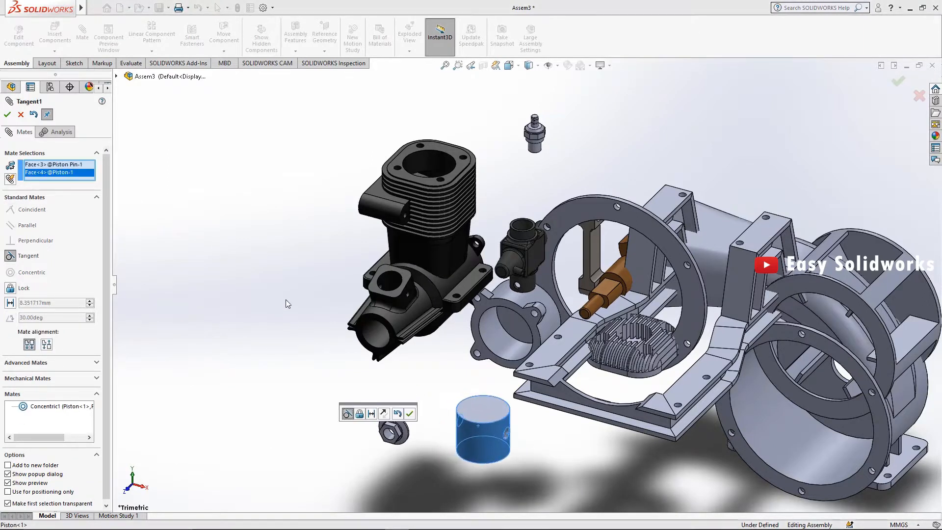
{"action": "left_click", "coordinate": [8, 115]}
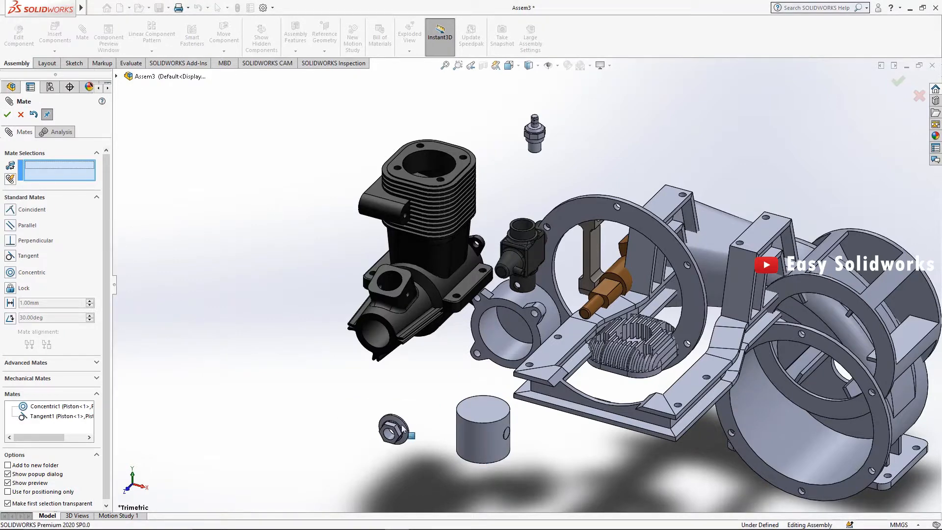
Step: Add a coincident mate between the underside of the engine block's mounting flange and the top face of a frame support
{"action": "middle_click_drag", "start_coordinate": [509, 471], "coordinate": [517, 395]}
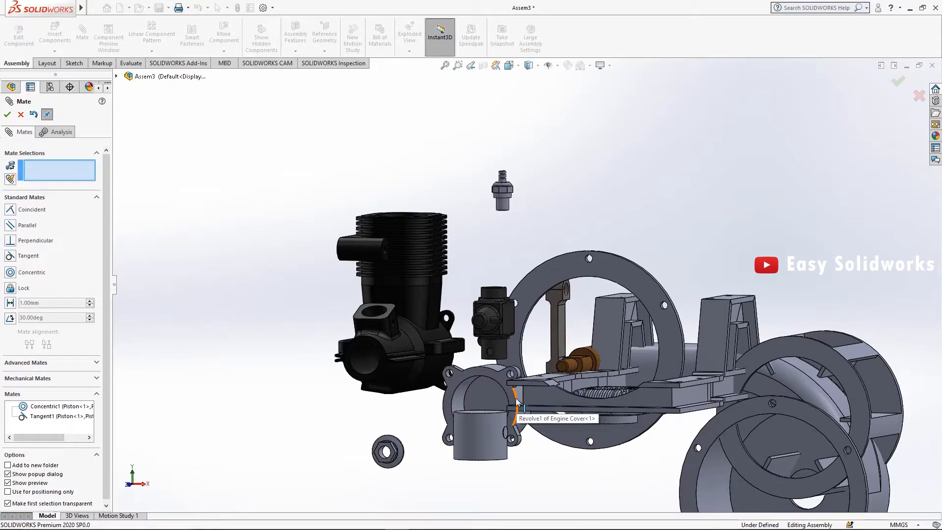
{"action": "middle_click_drag", "start_coordinate": [493, 402], "coordinate": [495, 431]}
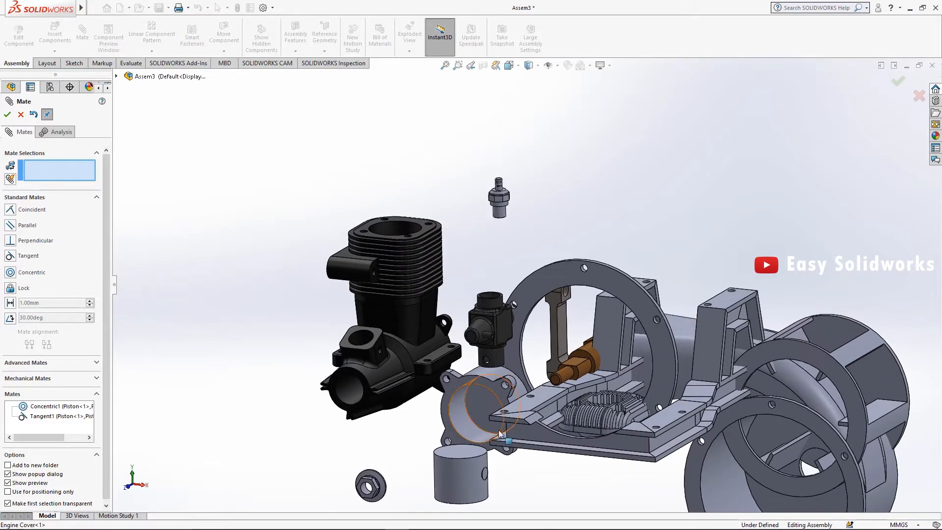
{"action": "scroll", "coordinate": [496, 430], "scroll_direction": "up", "scroll_amount": 2}
{"action": "scroll", "coordinate": [464, 332], "scroll_direction": "down", "scroll_amount": 4}
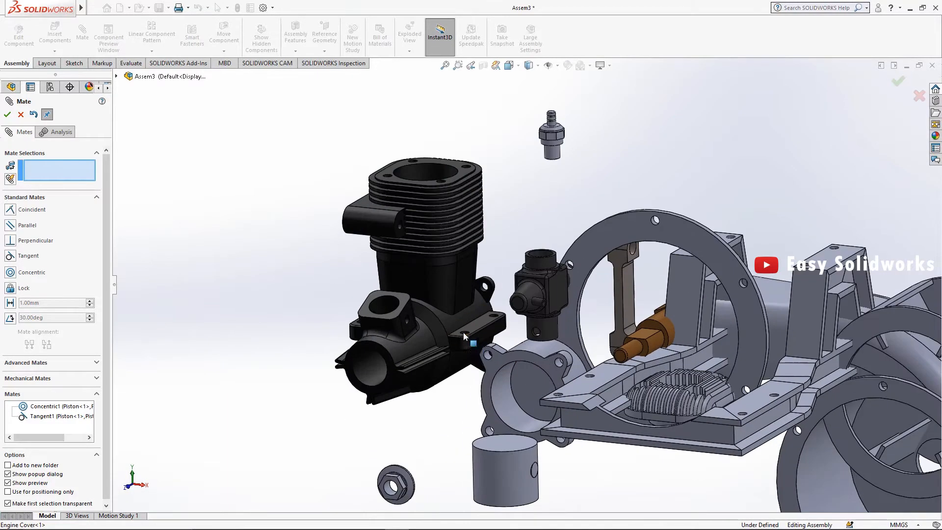
{"action": "middle_click_drag", "start_coordinate": [463, 332], "coordinate": [483, 319]}
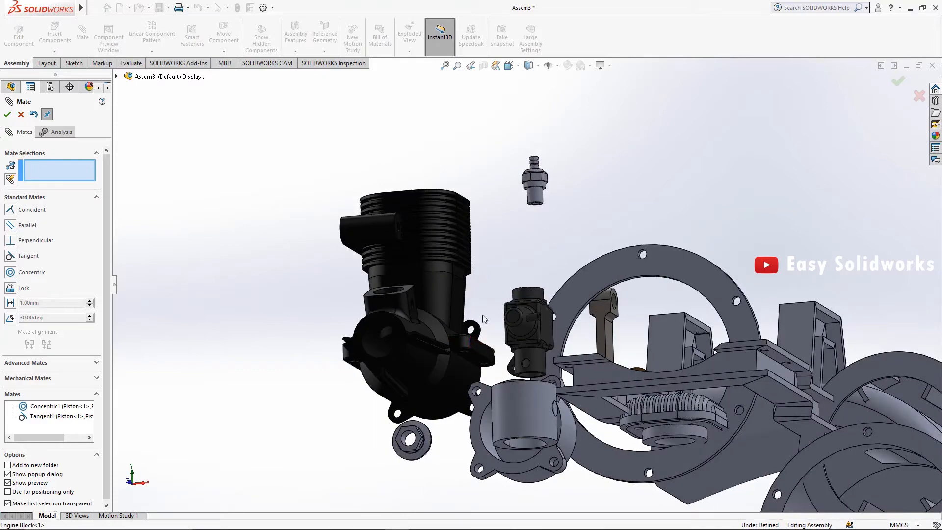
{"action": "left_click", "coordinate": [540, 377]}
{"action": "middle_click_drag", "start_coordinate": [539, 378], "coordinate": [857, 271]}
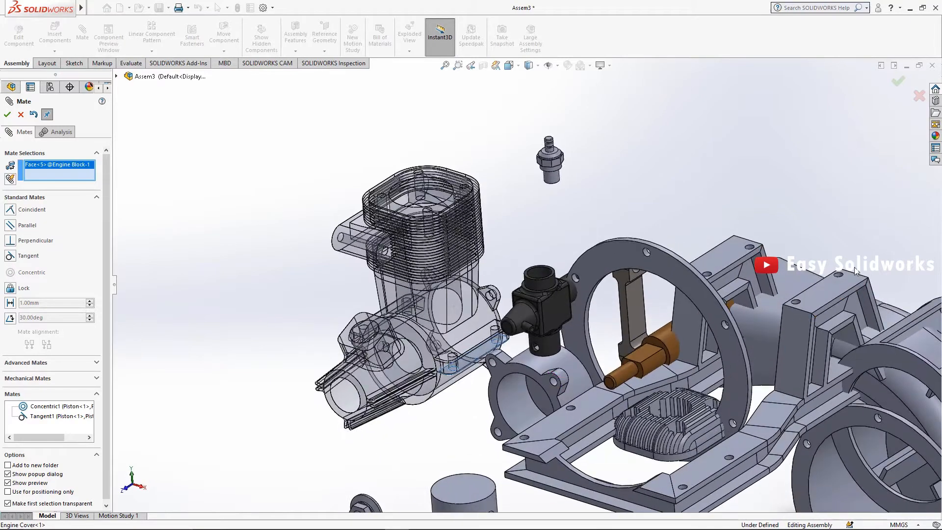
{"action": "left_click", "coordinate": [824, 288]}
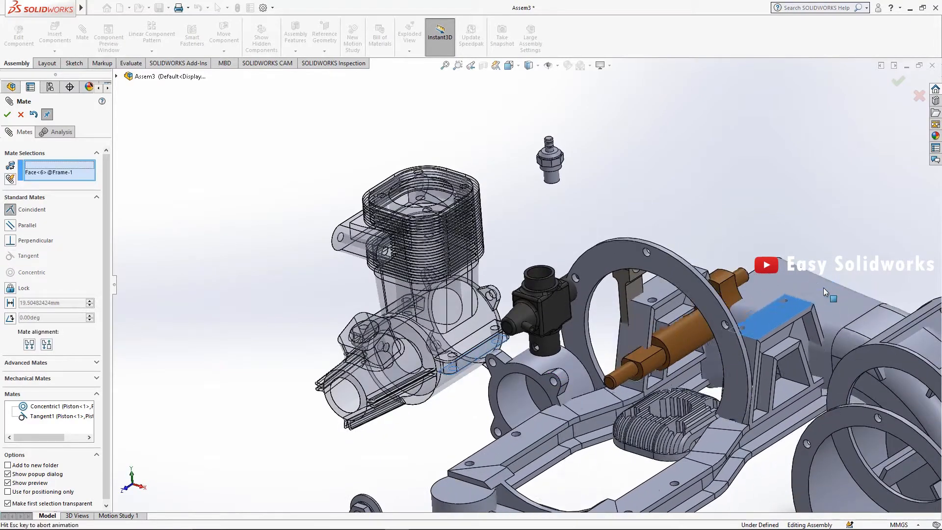
{"action": "left_click", "coordinate": [7, 114]}
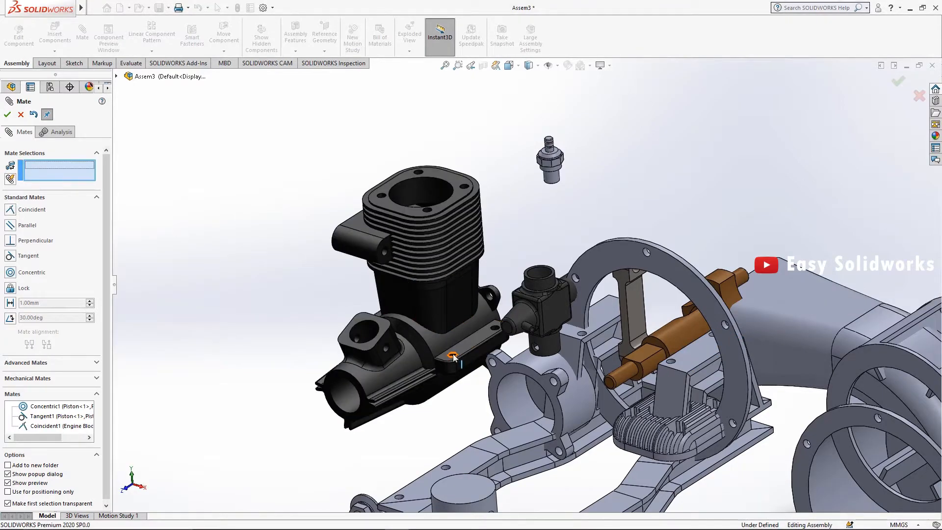
Step: Add a concentric mate between the engine block's front mounting-flange hole and the matching hole in the frame support
{"action": "scroll", "coordinate": [452, 355], "scroll_direction": "down", "scroll_amount": 5}
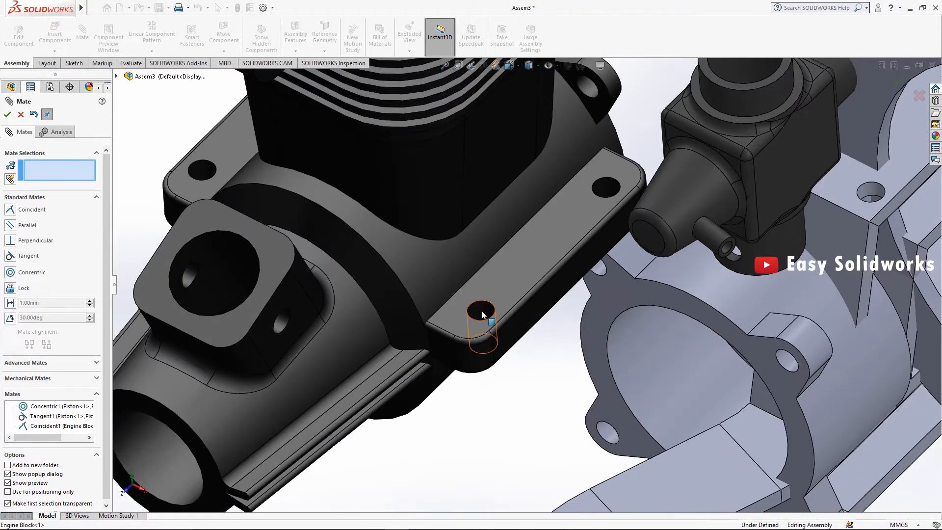
{"action": "left_click", "coordinate": [482, 315]}
{"action": "scroll", "coordinate": [649, 322], "scroll_direction": "up", "scroll_amount": 5}
{"action": "scroll", "coordinate": [640, 301], "scroll_direction": "down", "scroll_amount": 5}
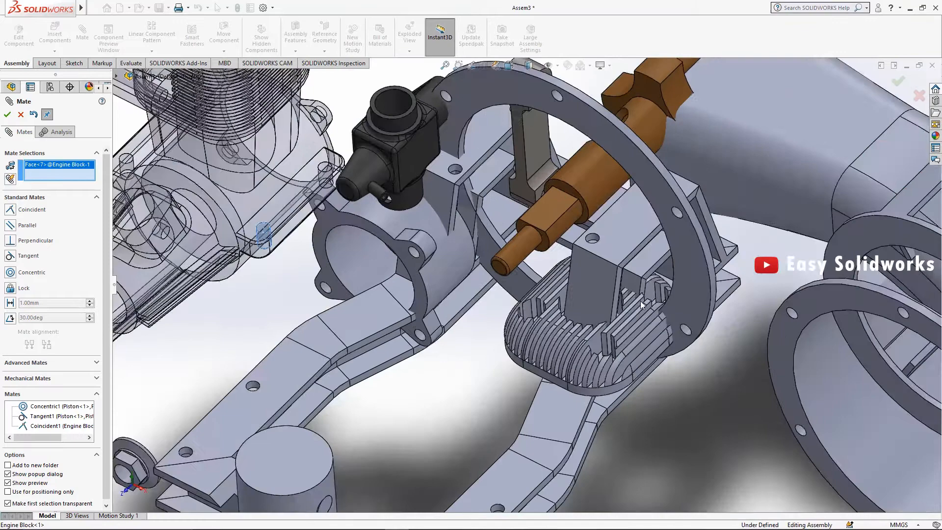
{"action": "left_click", "coordinate": [593, 241]}
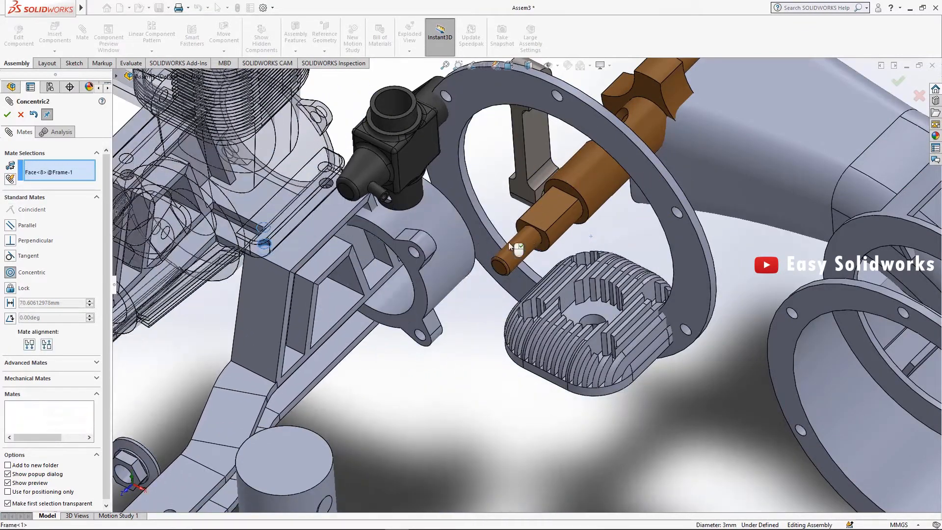
{"action": "left_click", "coordinate": [7, 114]}
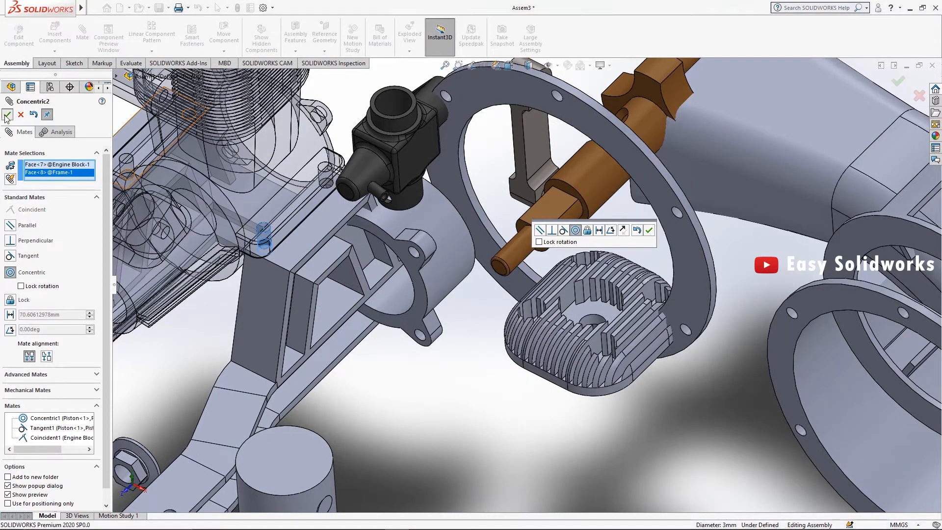
Step: Add a concentric mate between the engine block's rear mounting-flange hole and the matching hole in the frame support
{"action": "scroll", "coordinate": [409, 294], "scroll_direction": "up", "scroll_amount": 3}
{"action": "scroll", "coordinate": [390, 305], "scroll_direction": "down", "scroll_amount": 3}
{"action": "middle_click_drag", "start_coordinate": [396, 308], "coordinate": [399, 240]}
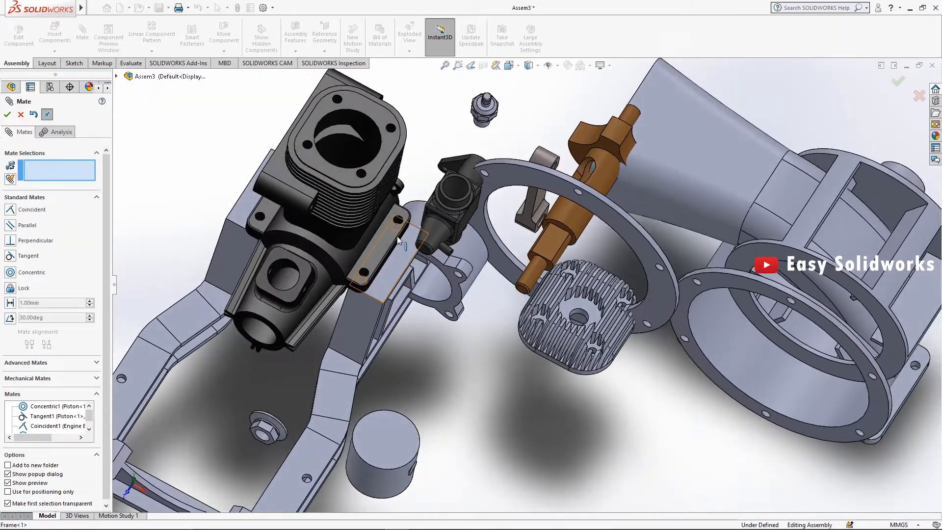
{"action": "left_click", "coordinate": [398, 224]}
{"action": "scroll", "coordinate": [417, 227], "scroll_direction": "down", "scroll_amount": 5}
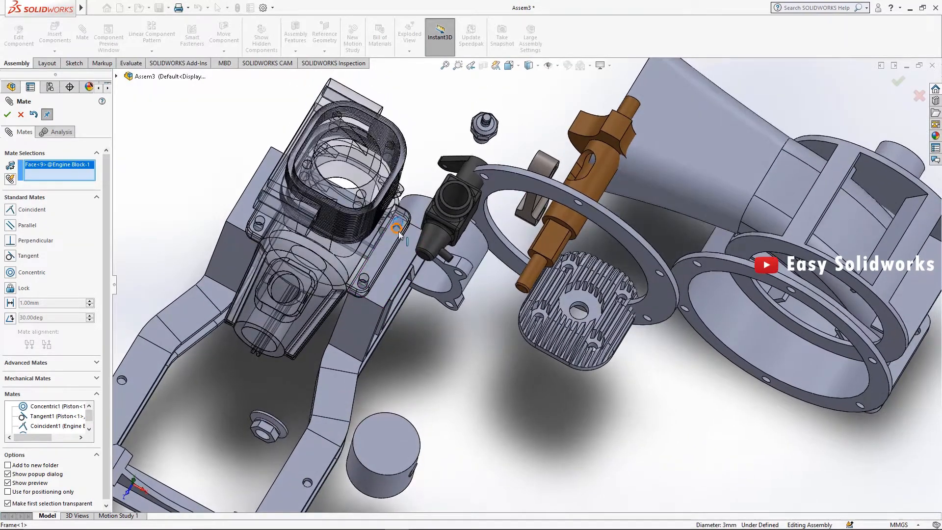
{"action": "scroll", "coordinate": [417, 227], "scroll_direction": "down", "scroll_amount": 4}
{"action": "left_click", "coordinate": [481, 269]}
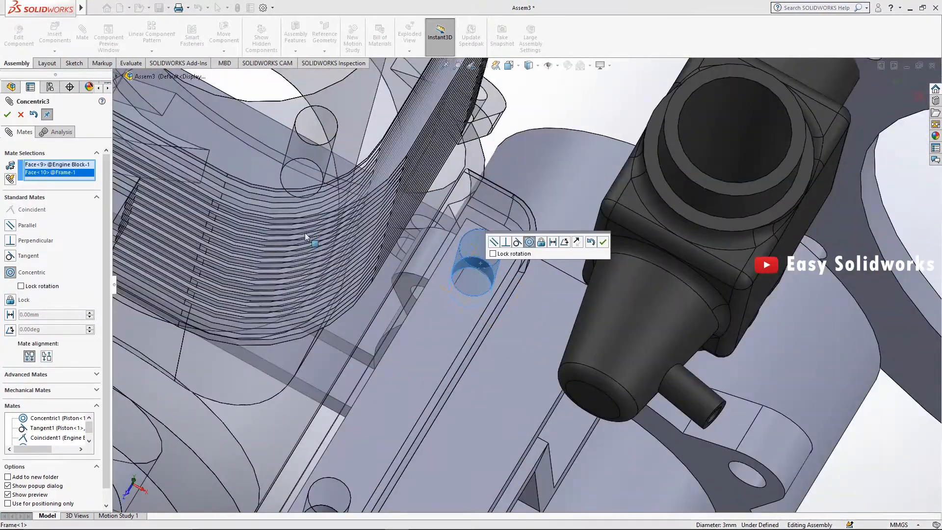
{"action": "left_click", "coordinate": [7, 116]}
Step: Add a coincident mate between the impeller's back disc face and the inner back wall of the impeller housing
{"action": "scroll", "coordinate": [517, 299], "scroll_direction": "up", "scroll_amount": 10}
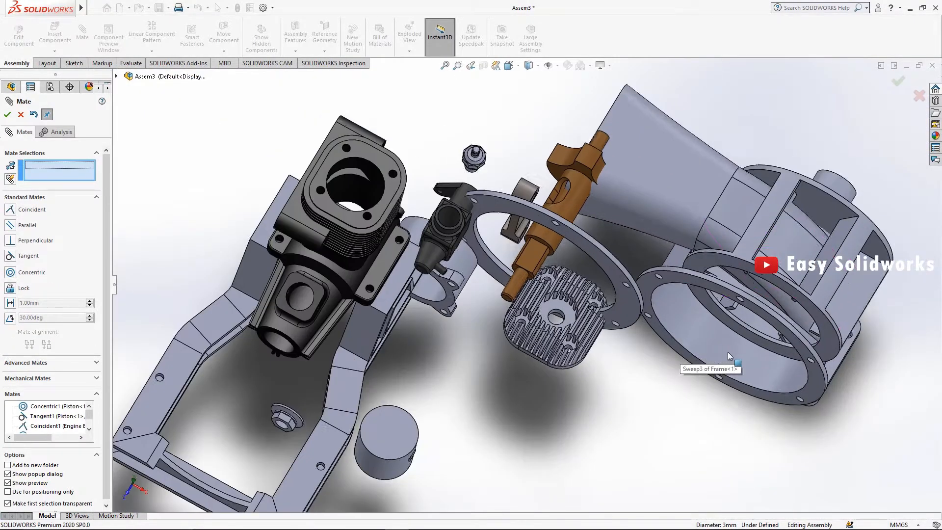
{"action": "middle_click_drag", "start_coordinate": [729, 352], "coordinate": [676, 251]}
{"action": "scroll", "coordinate": [675, 250], "scroll_direction": "down", "scroll_amount": 1}
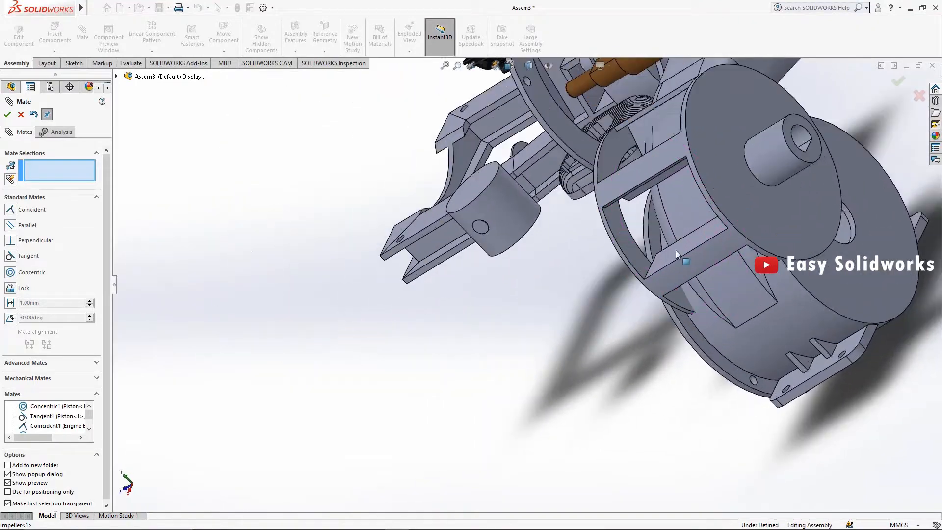
{"action": "left_click", "coordinate": [725, 163]}
{"action": "scroll", "coordinate": [673, 311], "scroll_direction": "up", "scroll_amount": 5}
{"action": "middle_click_drag", "start_coordinate": [674, 311], "coordinate": [647, 302]}
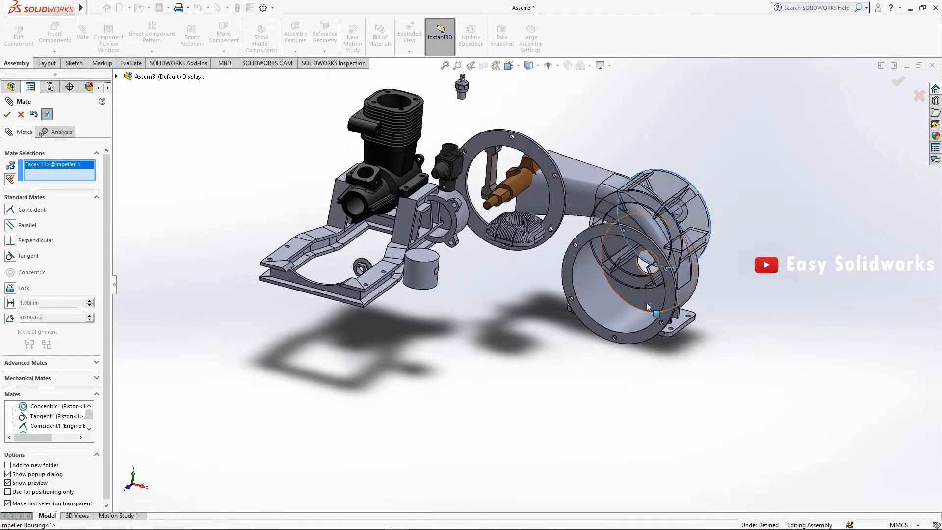
{"action": "scroll", "coordinate": [614, 295], "scroll_direction": "down", "scroll_amount": 6}
{"action": "left_click", "coordinate": [614, 295]}
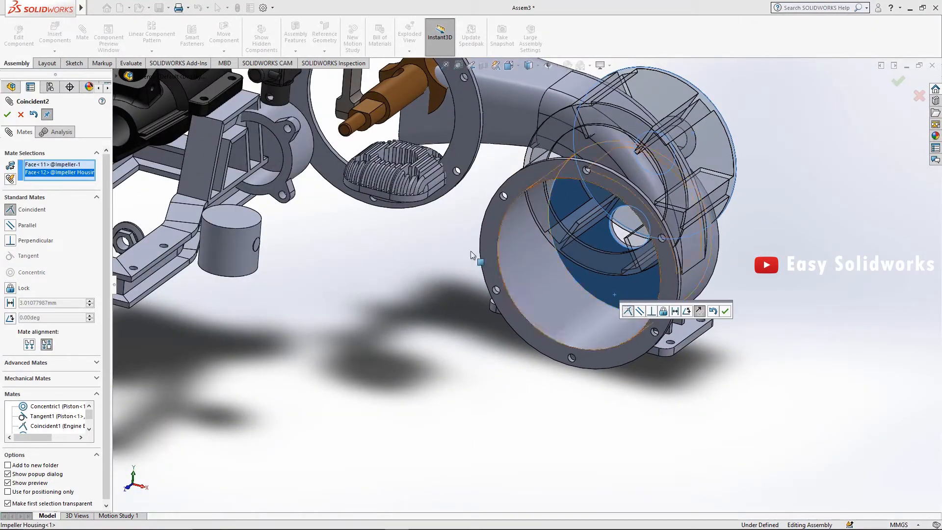
{"action": "left_click", "coordinate": [6, 117]}
Step: Add a concentric mate between the impeller's outer cylindrical face and the inner cylindrical wall of the impeller housing
{"action": "middle_click_drag", "start_coordinate": [620, 227], "coordinate": [567, 278]}
{"action": "left_click", "coordinate": [685, 136]}
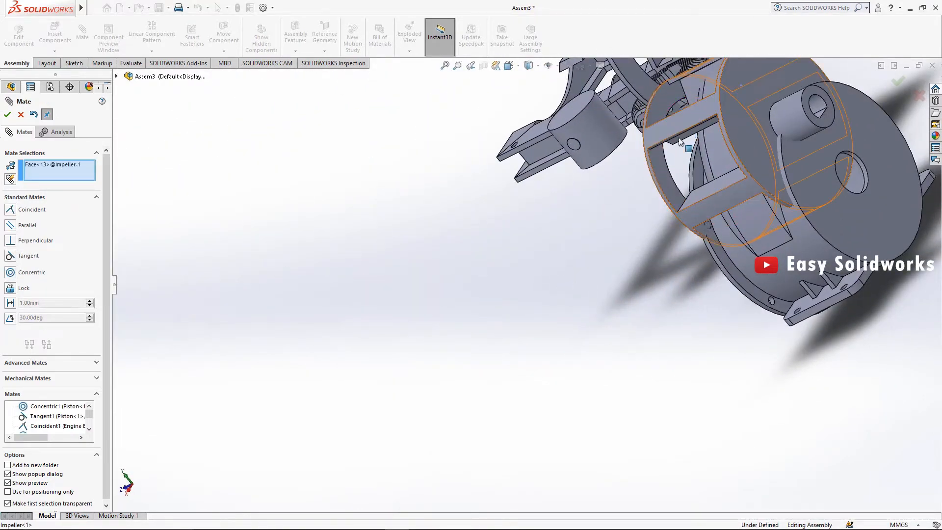
{"action": "scroll", "coordinate": [686, 136], "scroll_direction": "up", "scroll_amount": 5}
{"action": "middle_click_drag", "start_coordinate": [638, 197], "coordinate": [595, 263]}
{"action": "left_click", "coordinate": [579, 266]}
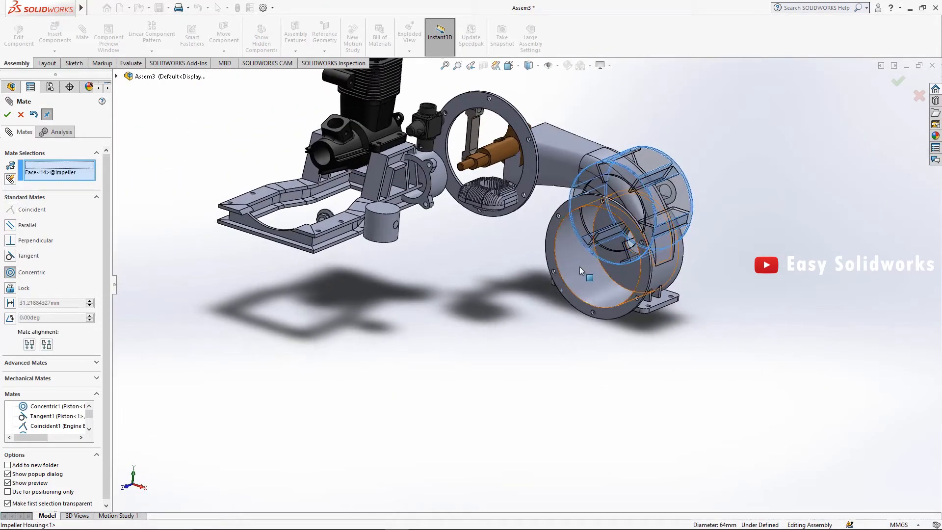
{"action": "left_click", "coordinate": [7, 115]}
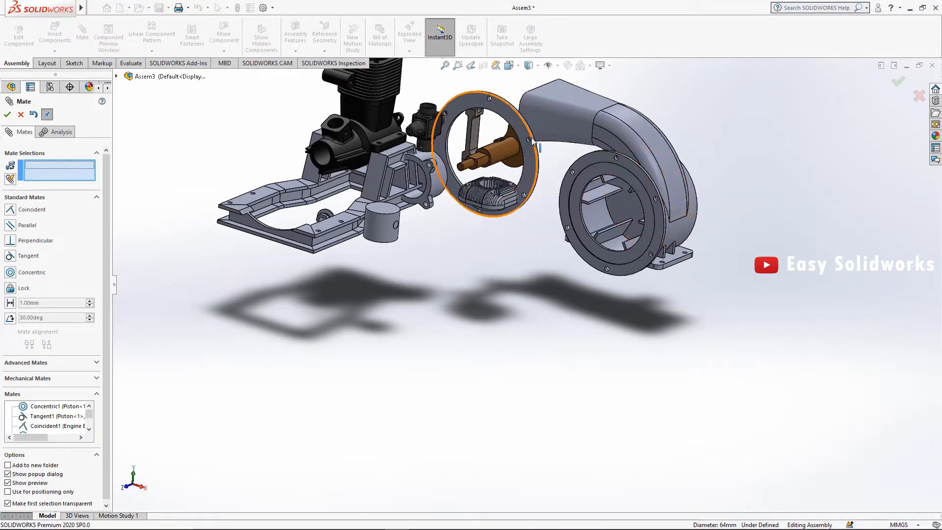
Step: Add a coincident mate between the flat face of the flange ring and the front rim face of the impeller housing
{"action": "middle_click_drag", "start_coordinate": [531, 137], "coordinate": [538, 84]}
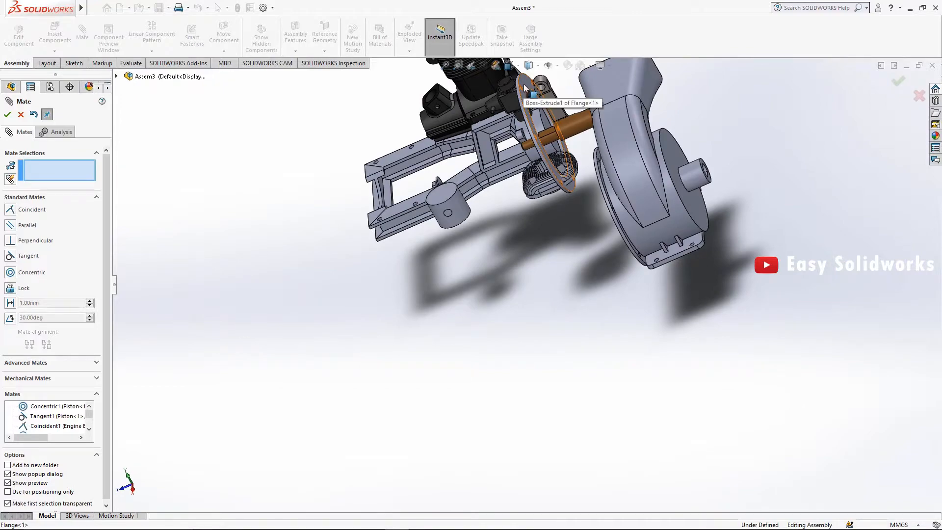
{"action": "left_click", "coordinate": [524, 85]}
{"action": "scroll", "coordinate": [587, 228], "scroll_direction": "up", "scroll_amount": 3}
{"action": "scroll", "coordinate": [535, 110], "scroll_direction": "down", "scroll_amount": 6}
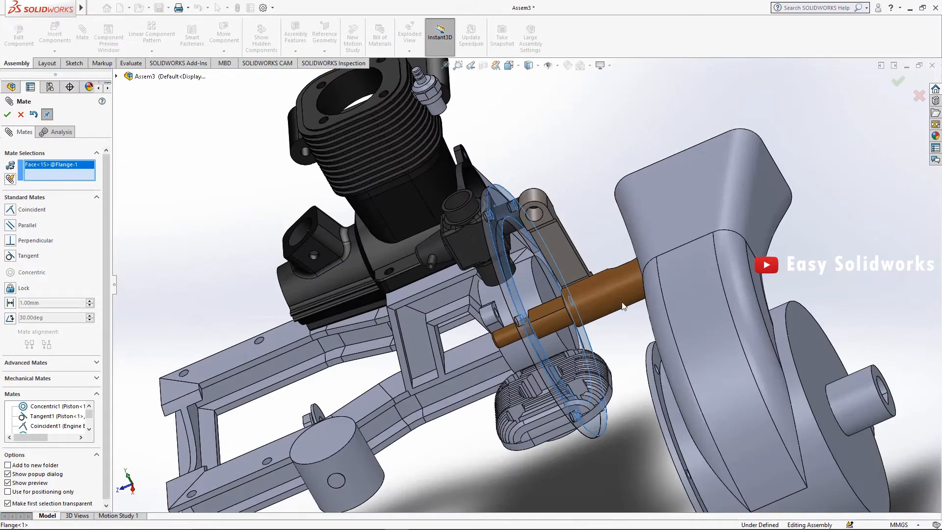
{"action": "middle_click_drag", "start_coordinate": [622, 306], "coordinate": [686, 288]}
{"action": "left_click", "coordinate": [777, 246]}
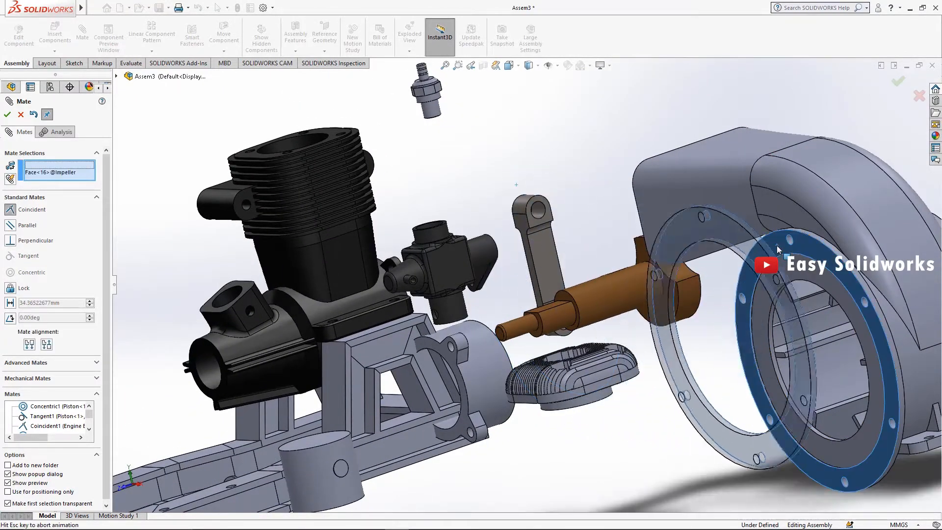
{"action": "left_click", "coordinate": [8, 114]}
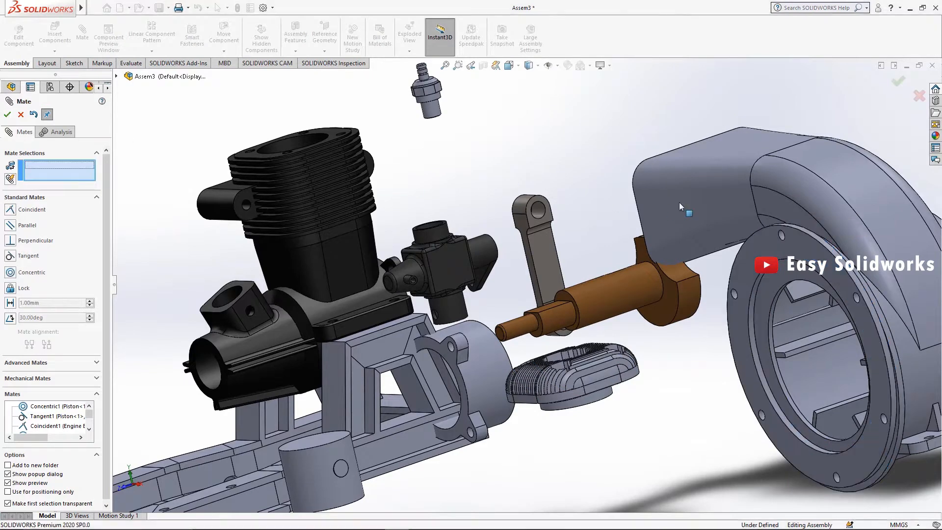
Step: Add a concentric mate between the flange ring's uppermost bolt hole and the matching hole in the impeller housing rim
{"action": "left_click", "coordinate": [783, 237]}
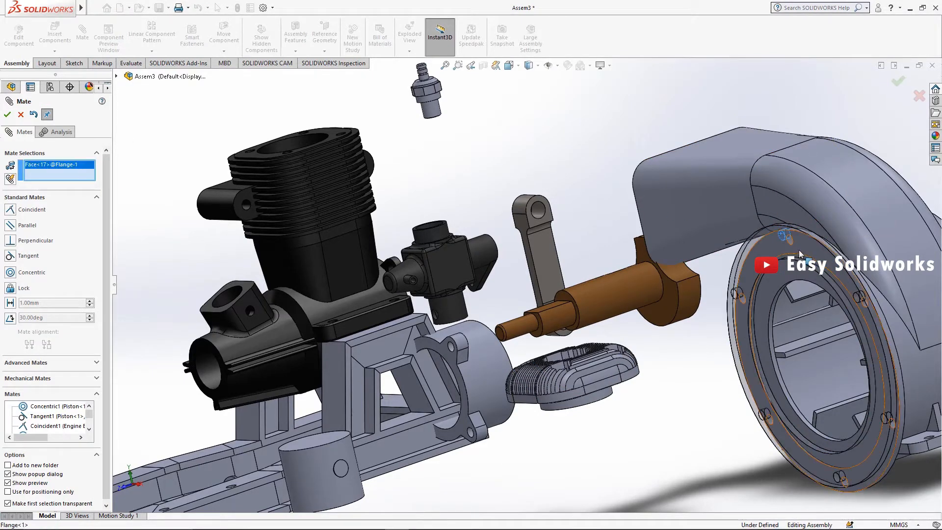
{"action": "middle_click_drag", "start_coordinate": [784, 238], "coordinate": [789, 246]}
{"action": "left_click", "coordinate": [789, 245]}
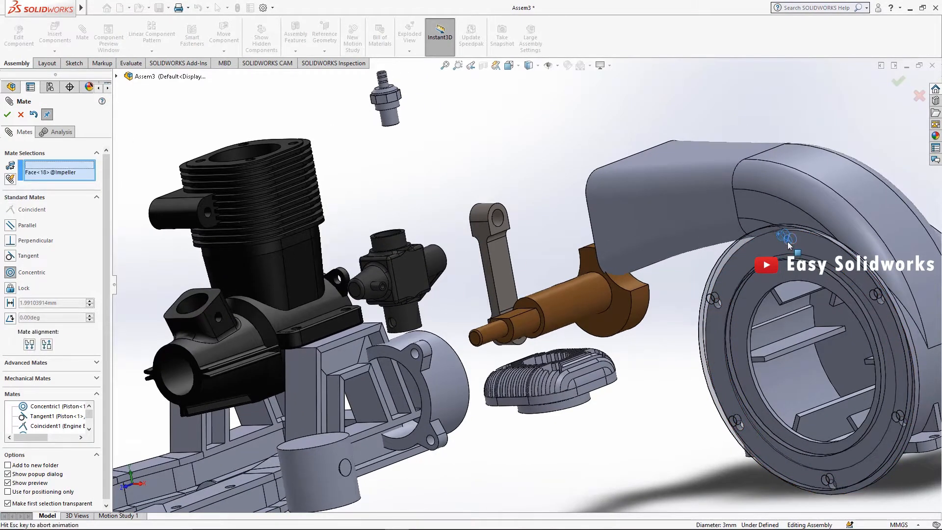
{"action": "left_click", "coordinate": [7, 116]}
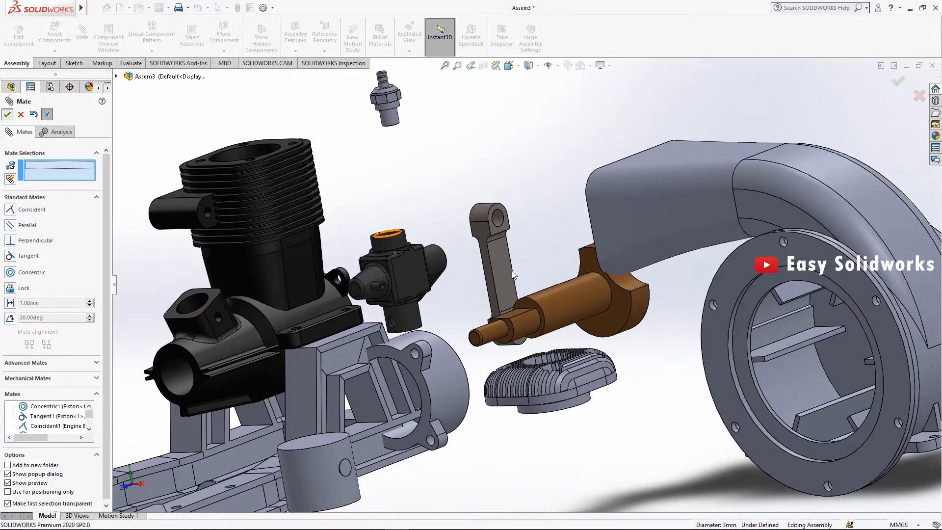
Step: Add a second concentric mate between the flange ring's adjacent bolt hole and the corresponding impeller housing hole
{"action": "left_click", "coordinate": [713, 307]}
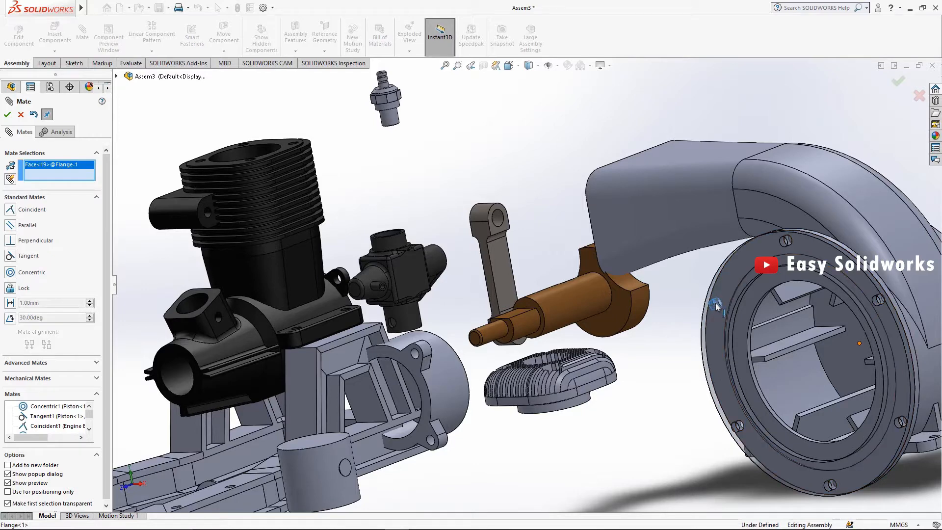
{"action": "left_click", "coordinate": [717, 305]}
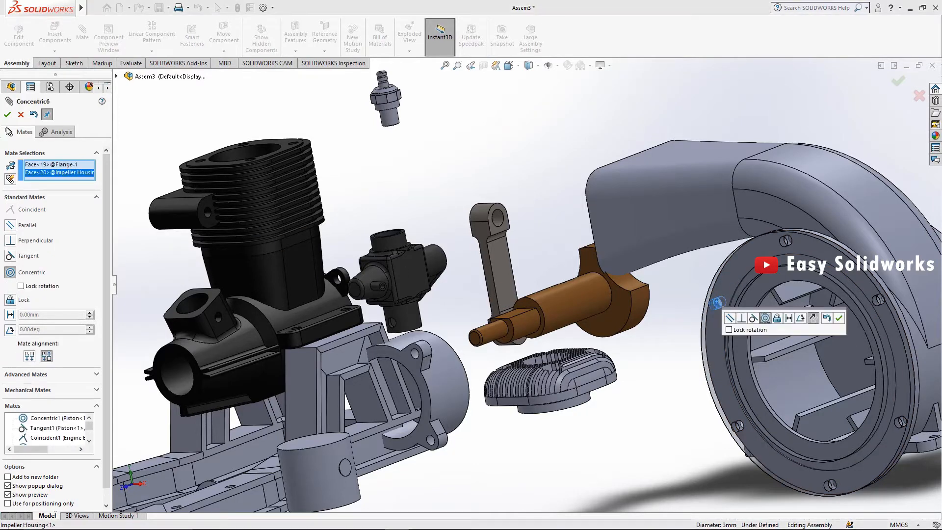
{"action": "left_click", "coordinate": [7, 115]}
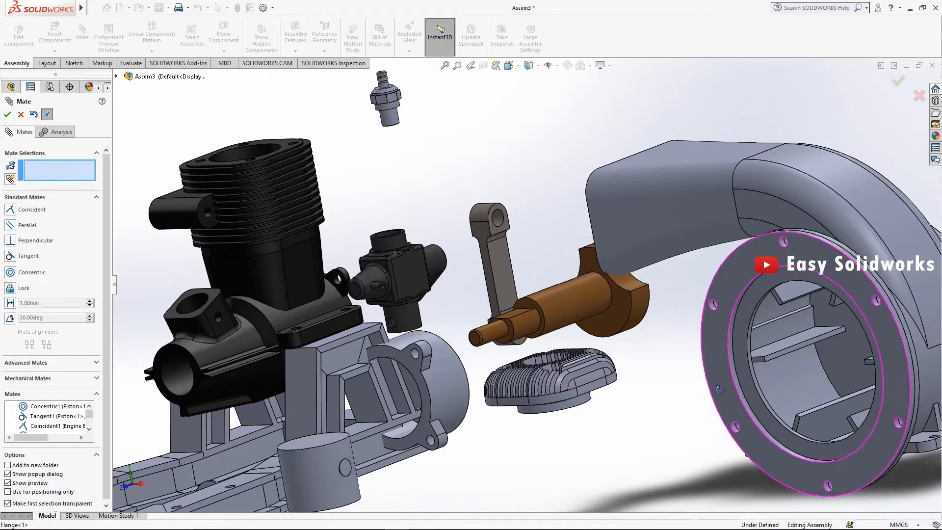
Step: Add a concentric mate between the crankshaft's cylindrical journal and the engine block's crankcase bore
{"action": "middle_click_drag", "start_coordinate": [735, 437], "coordinate": [699, 400]}
{"action": "scroll", "coordinate": [655, 368], "scroll_direction": "up", "scroll_amount": 2}
{"action": "scroll", "coordinate": [634, 370], "scroll_direction": "down", "scroll_amount": 1}
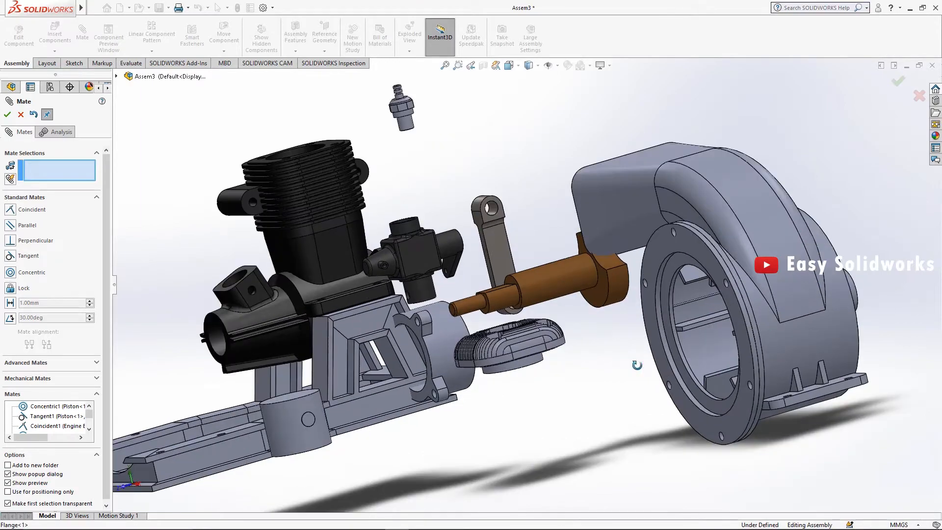
{"action": "middle_click_drag", "start_coordinate": [637, 365], "coordinate": [731, 322]}
{"action": "mouse_move", "coordinate": [717, 342]}
{"action": "left_mouse_down"}
{"action": "mouse_move", "coordinate": [733, 366]}
{"action": "mouse_move", "coordinate": [711, 336]}
{"action": "left_mouse_up"}
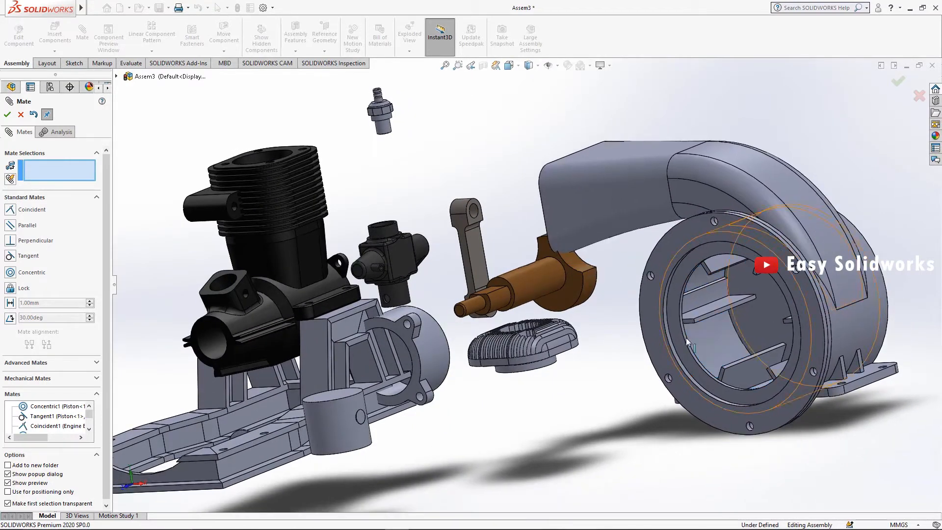
{"action": "left_click", "coordinate": [545, 278]}
{"action": "left_click", "coordinate": [212, 349]}
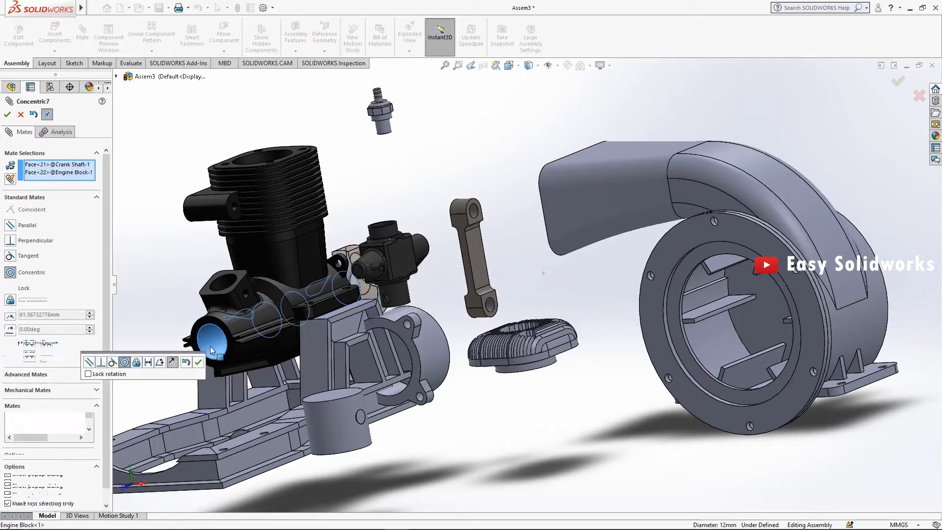
{"action": "left_click", "coordinate": [8, 114]}
Step: Add a concentric mate between the connecting rod's lower hole and the crankshaft's crank pin
{"action": "middle_click_drag", "start_coordinate": [510, 314], "coordinate": [560, 182]}
{"action": "left_click", "coordinate": [536, 313]}
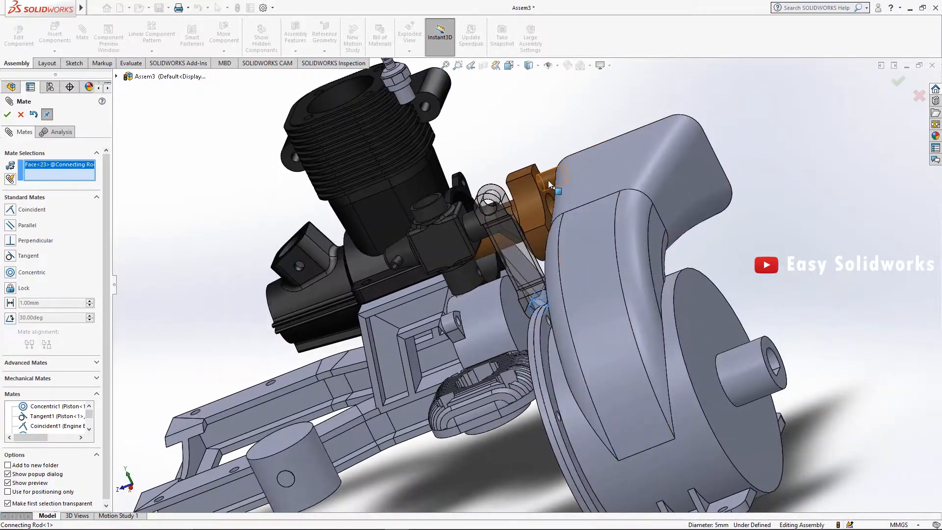
{"action": "left_click", "coordinate": [548, 181]}
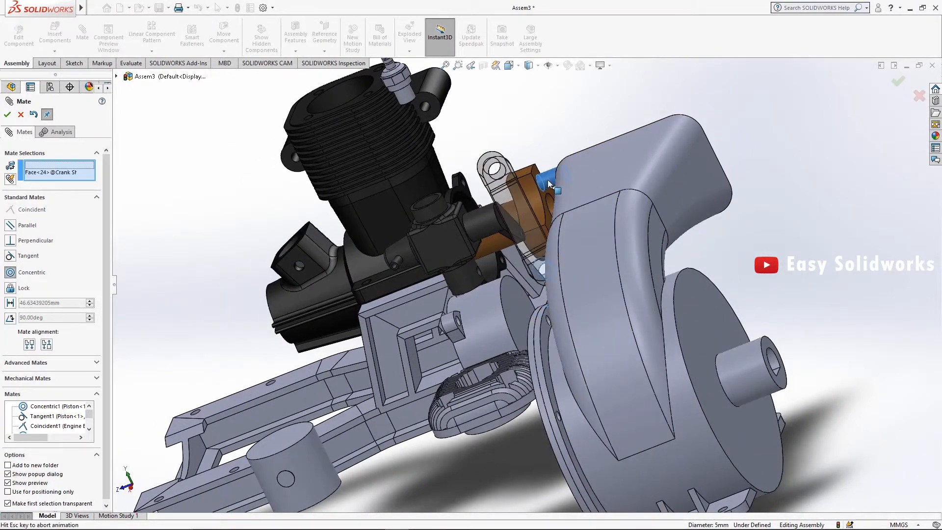
{"action": "left_click", "coordinate": [8, 116]}
Step: Add a coincident mate between the crank pin's end face and the side face of the connecting rod
{"action": "scroll", "coordinate": [632, 203], "scroll_direction": "up", "scroll_amount": 2}
{"action": "scroll", "coordinate": [589, 225], "scroll_direction": "down", "scroll_amount": 3}
{"action": "middle_click_drag", "start_coordinate": [632, 203], "coordinate": [579, 231]}
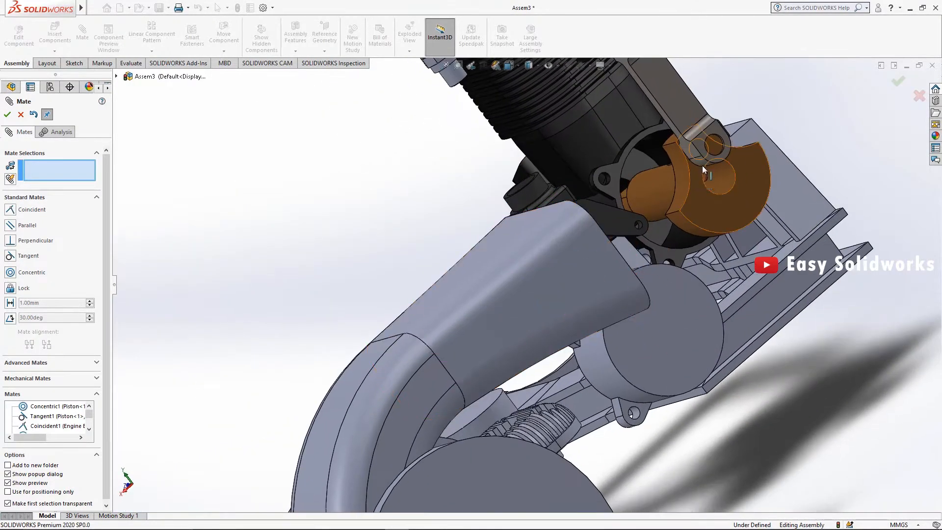
{"action": "left_click", "coordinate": [713, 143]}
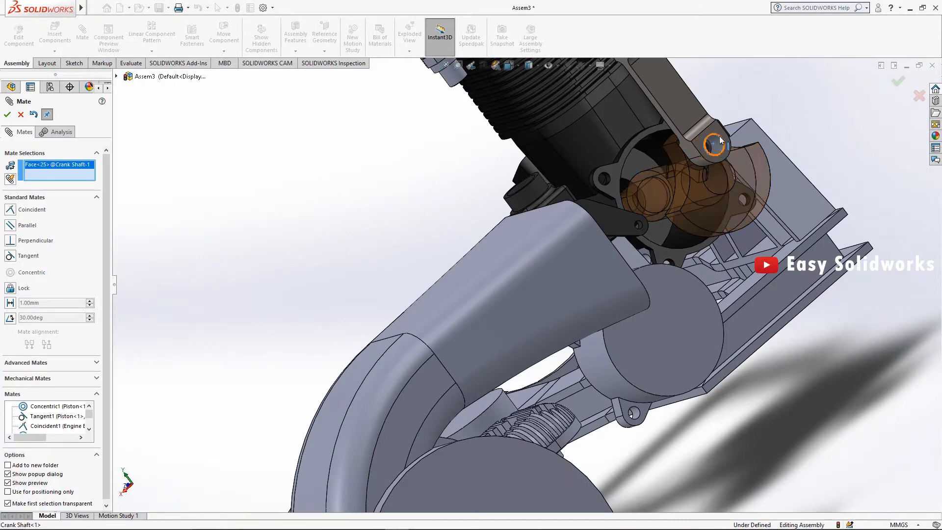
{"action": "left_click", "coordinate": [624, 151]}
{"action": "left_click", "coordinate": [7, 114]}
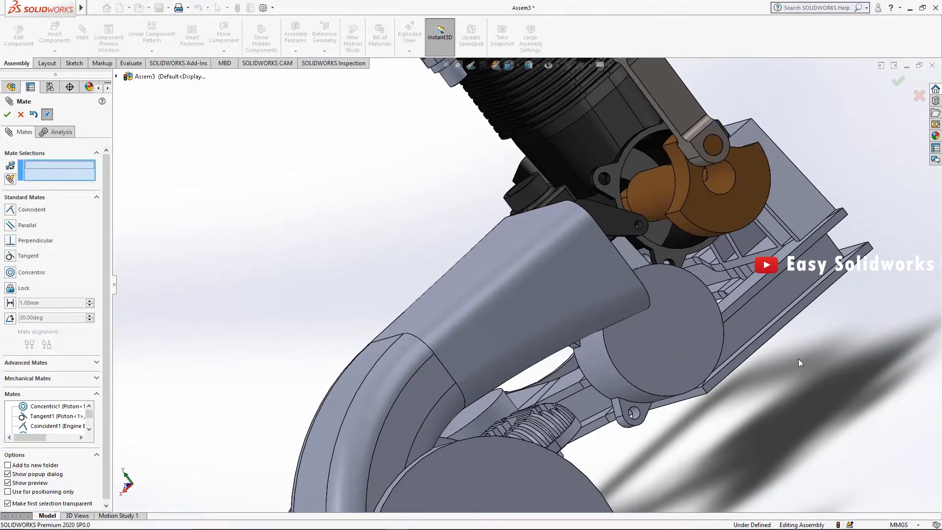
{"action": "scroll", "coordinate": [799, 359], "scroll_direction": "up", "scroll_amount": 3}
{"action": "middle_click_drag", "start_coordinate": [692, 326], "coordinate": [797, 306]}
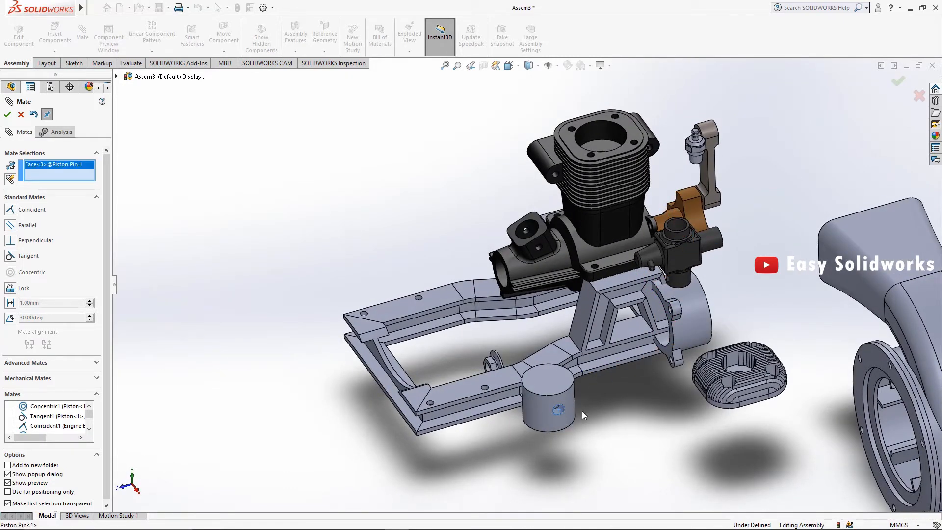
{"action": "right_click", "coordinate": [48, 175]}
{"action": "left_click", "coordinate": [67, 183]}
Step: Start a centered Width mate with the piston pin's two opposite end faces as the width selections
{"action": "scroll", "coordinate": [498, 368], "scroll_direction": "down", "scroll_amount": 1}
{"action": "middle_click_drag", "start_coordinate": [498, 368], "coordinate": [564, 231]}
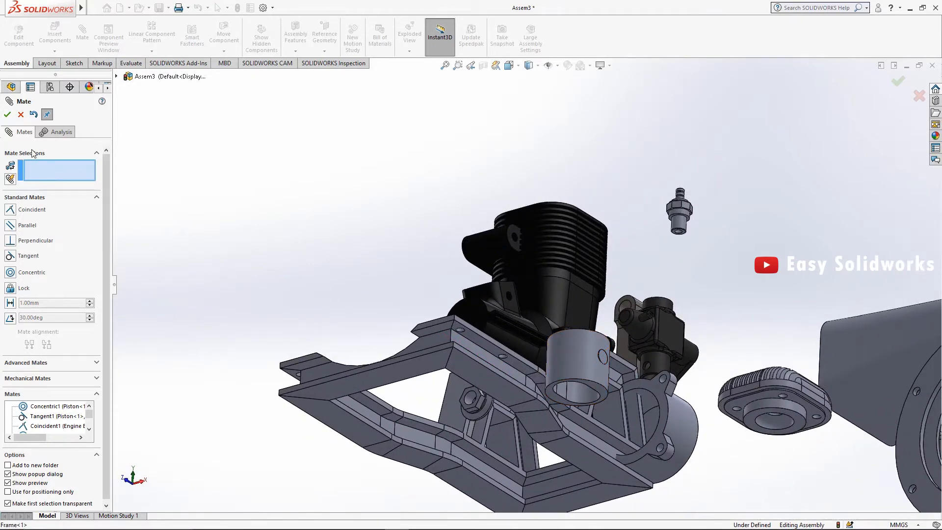
{"action": "left_click", "coordinate": [49, 364]}
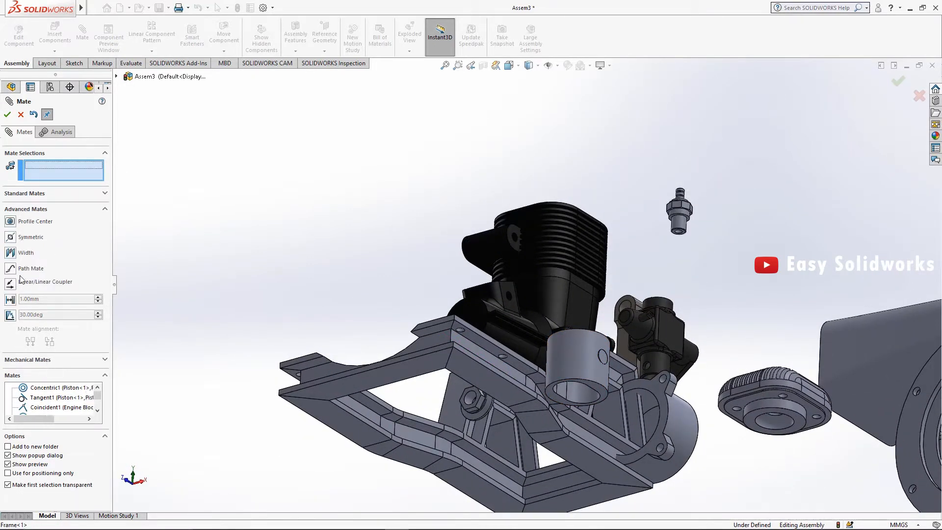
{"action": "left_click", "coordinate": [11, 253]}
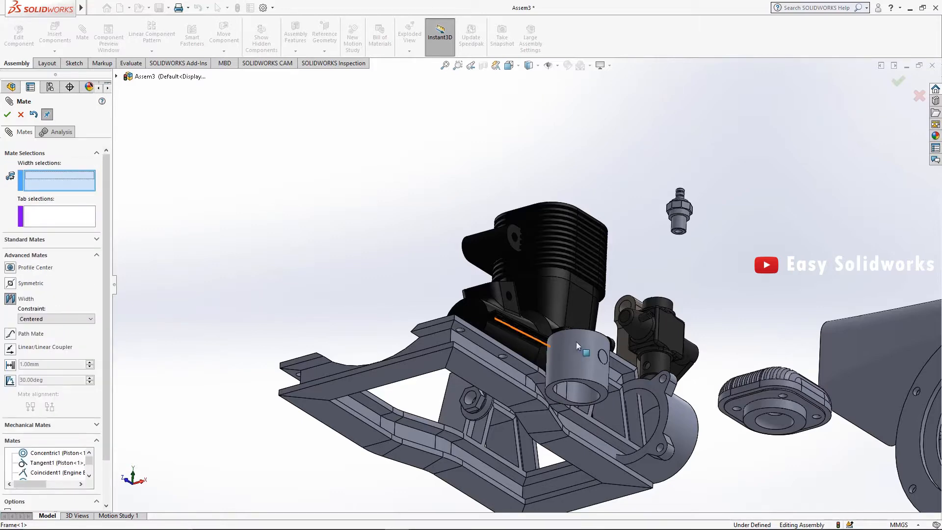
{"action": "left_click", "coordinate": [604, 358]}
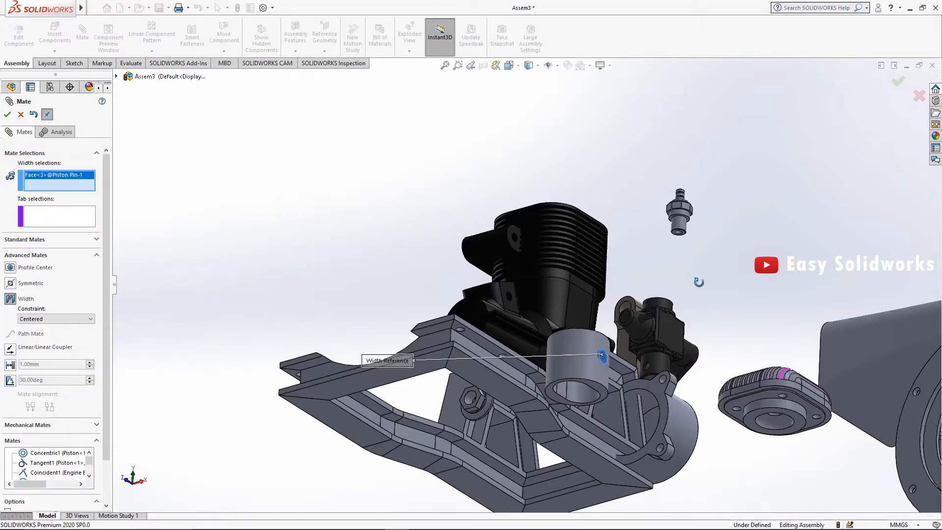
{"action": "middle_click_drag", "start_coordinate": [697, 280], "coordinate": [594, 386]}
{"action": "scroll", "coordinate": [633, 384], "scroll_direction": "down", "scroll_amount": 3}
{"action": "left_click", "coordinate": [595, 363]}
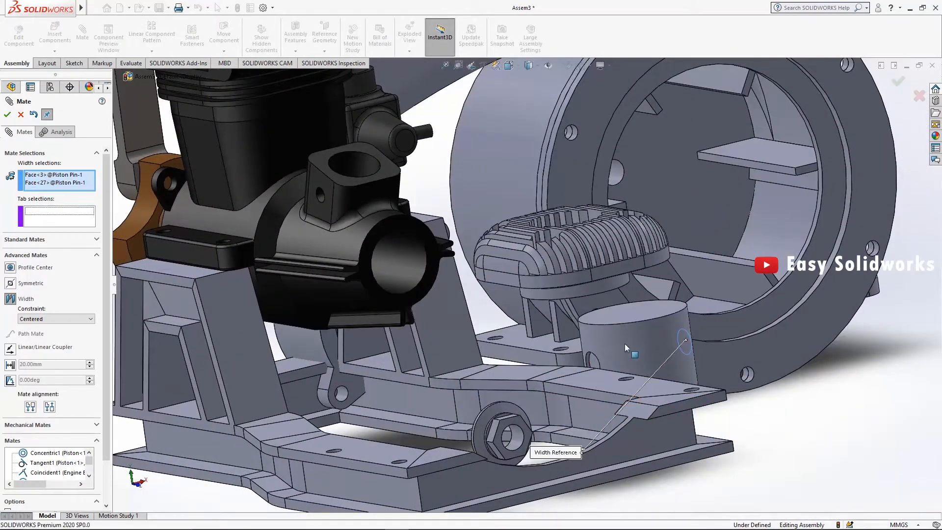
Step: Assign the two side faces of the connecting rod's upper end as tab selections and apply the Width mate
{"action": "scroll", "coordinate": [628, 341], "scroll_direction": "up", "scroll_amount": 3}
{"action": "middle_click_drag", "start_coordinate": [632, 337], "coordinate": [378, 203]}
{"action": "scroll", "coordinate": [338, 211], "scroll_direction": "down", "scroll_amount": 5}
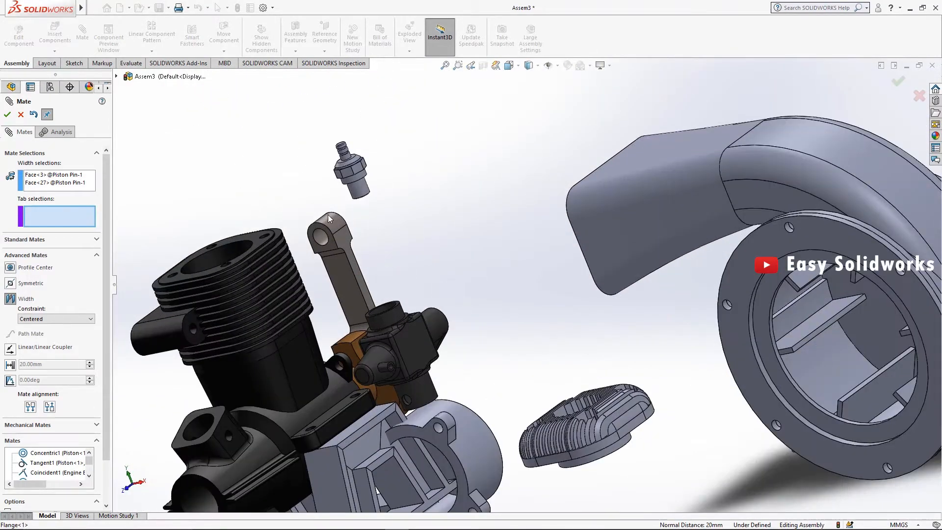
{"action": "left_click", "coordinate": [364, 257]}
{"action": "middle_click_drag", "start_coordinate": [448, 257], "coordinate": [596, 237]}
{"action": "scroll", "coordinate": [635, 178], "scroll_direction": "down", "scroll_amount": 2}
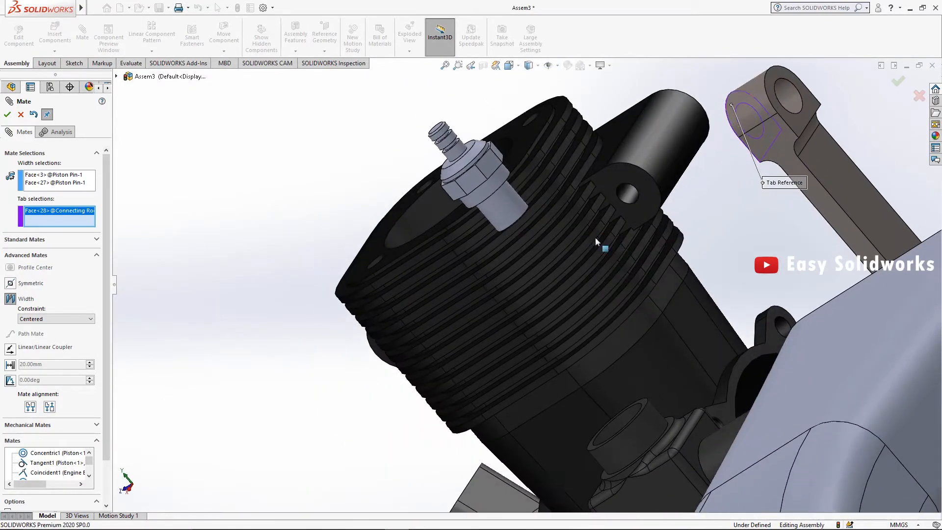
{"action": "left_click", "coordinate": [798, 83]}
{"action": "middle_click_drag", "start_coordinate": [797, 83], "coordinate": [662, 158]}
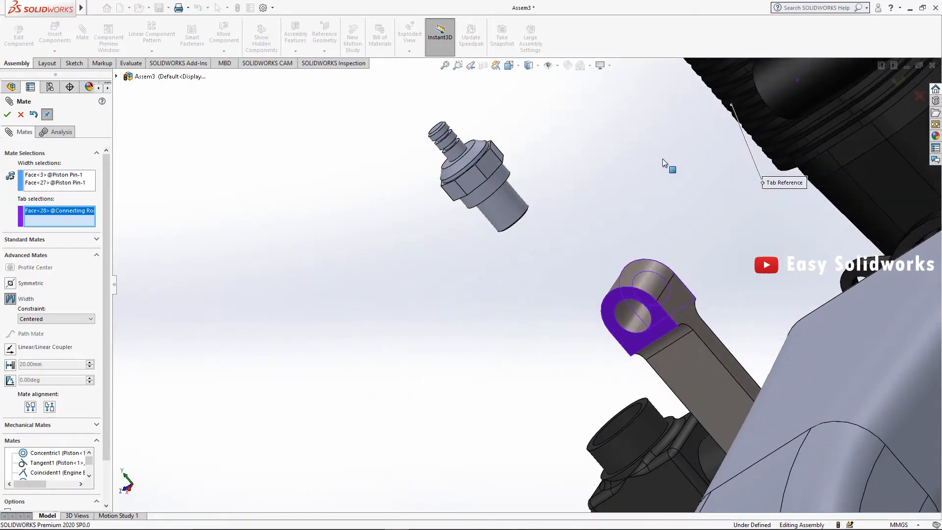
{"action": "left_click", "coordinate": [8, 116]}
{"action": "scroll", "coordinate": [637, 340], "scroll_direction": "up", "scroll_amount": 5}
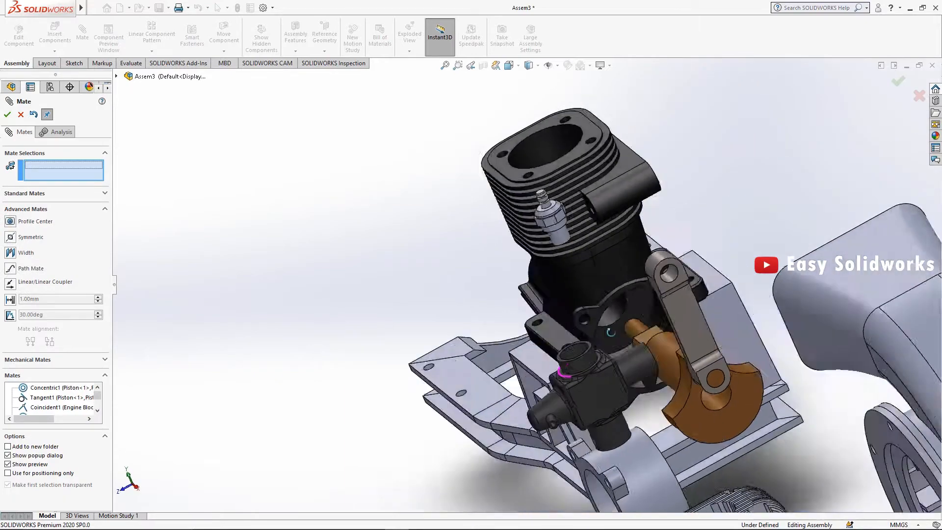
Step: Move the piston above the connecting rod and add a concentric mate between the rod's upper hole and the piston pin
{"action": "scroll", "coordinate": [636, 340], "scroll_direction": "up", "scroll_amount": 3}
{"action": "scroll", "coordinate": [699, 445], "scroll_direction": "up", "scroll_amount": 3}
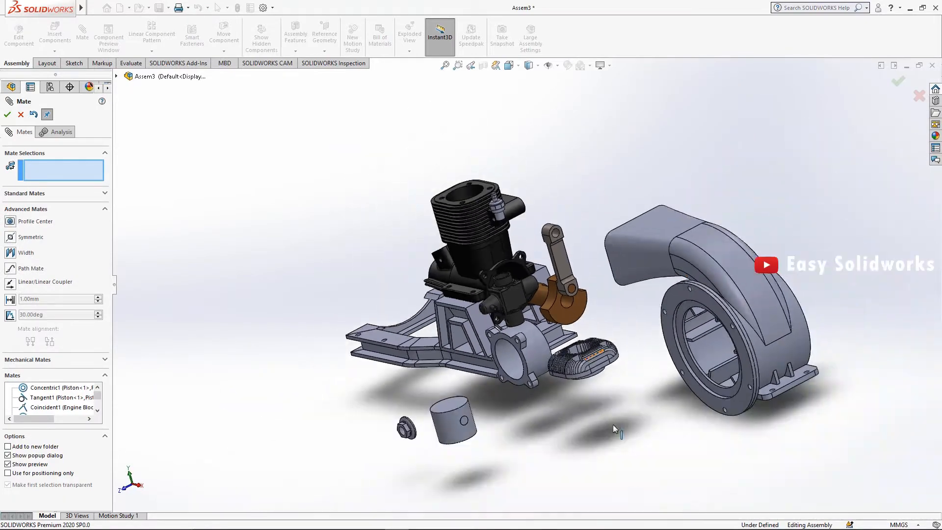
{"action": "left_click_drag", "start_coordinate": [450, 423], "coordinate": [581, 263]}
{"action": "scroll", "coordinate": [579, 240], "scroll_direction": "down", "scroll_amount": 2}
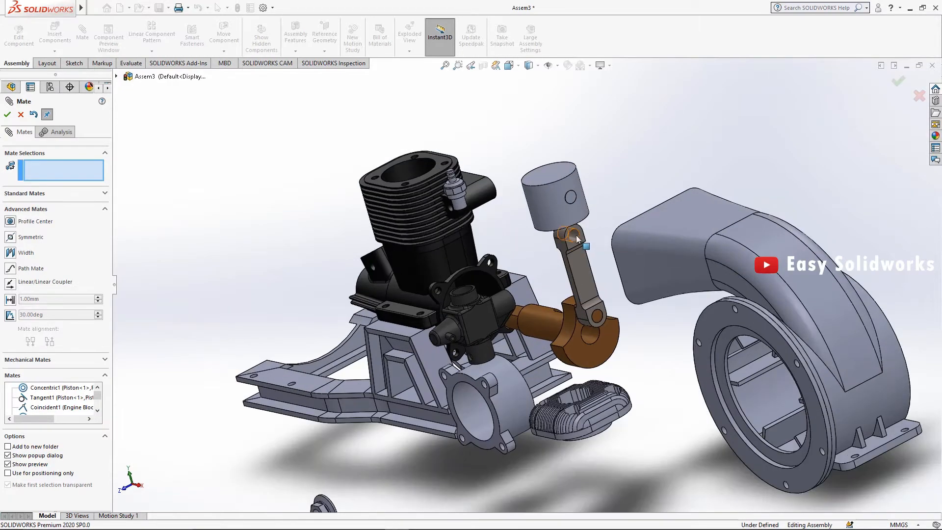
{"action": "left_click", "coordinate": [578, 239]}
{"action": "middle_click_drag", "start_coordinate": [580, 241], "coordinate": [604, 205]}
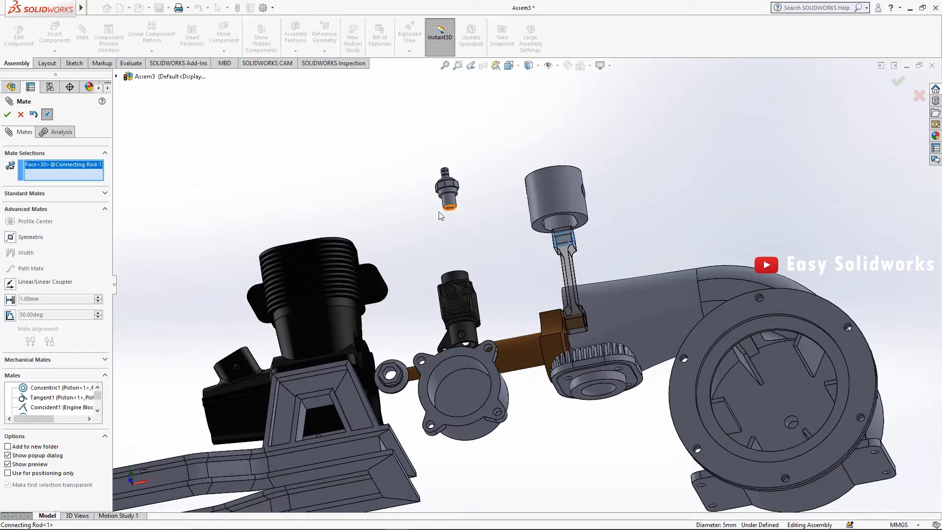
{"action": "scroll", "coordinate": [587, 209], "scroll_direction": "down", "scroll_amount": 4}
{"action": "middle_click_drag", "start_coordinate": [579, 206], "coordinate": [558, 130]}
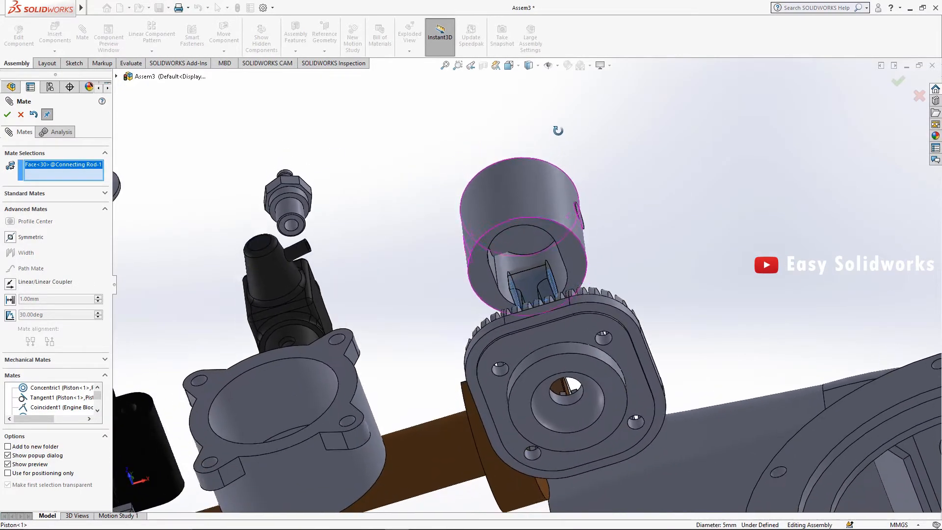
{"action": "left_click", "coordinate": [514, 241]}
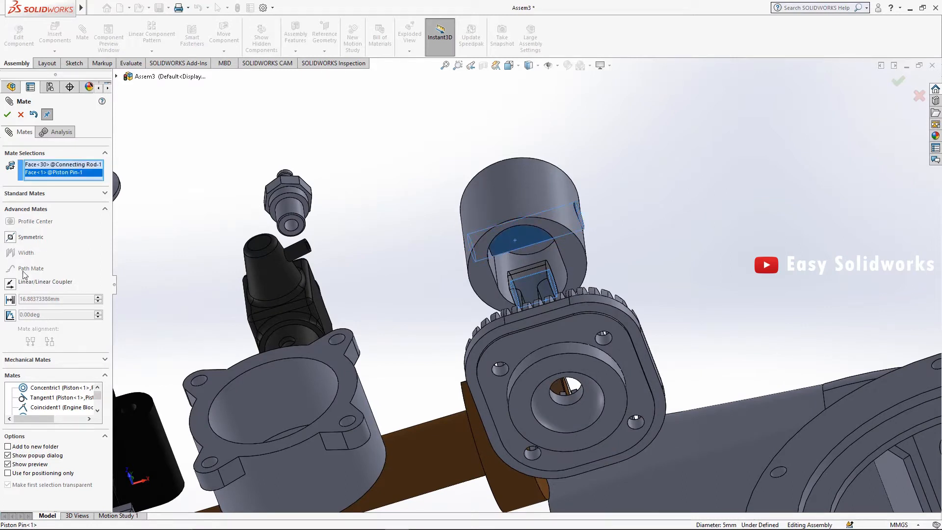
{"action": "left_click", "coordinate": [31, 193]}
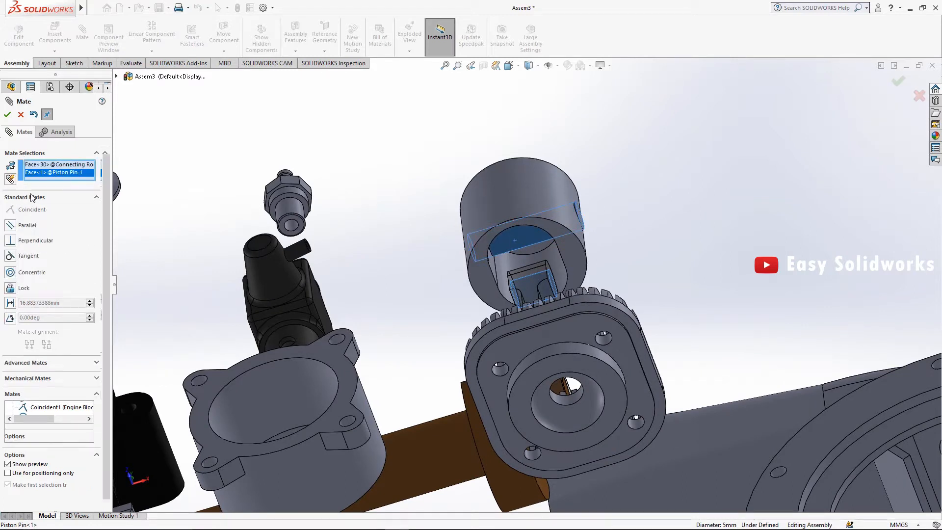
{"action": "left_click", "coordinate": [12, 274]}
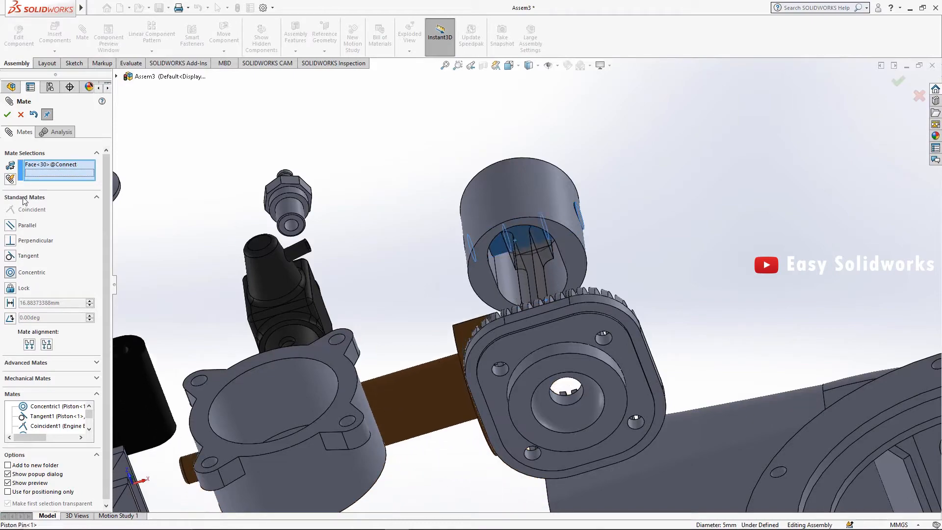
{"action": "left_click", "coordinate": [8, 114]}
{"action": "scroll", "coordinate": [527, 290], "scroll_direction": "up", "scroll_amount": 3}
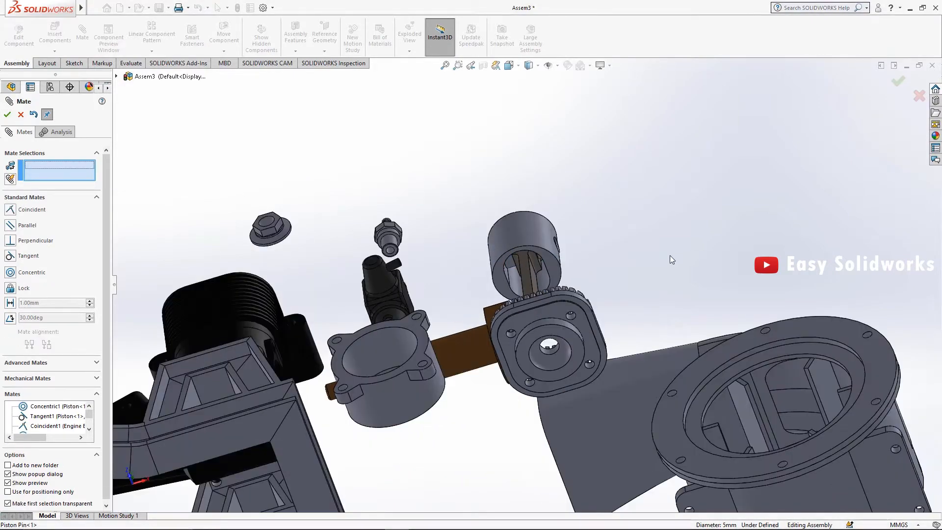
Step: Add a concentric mate between the piston's outer cylindrical face and the engine block's cylinder bore
{"action": "middle_click_drag", "start_coordinate": [659, 261], "coordinate": [584, 259]}
{"action": "scroll", "coordinate": [584, 259], "scroll_direction": "up", "scroll_amount": 4}
{"action": "scroll", "coordinate": [511, 182], "scroll_direction": "down", "scroll_amount": 3}
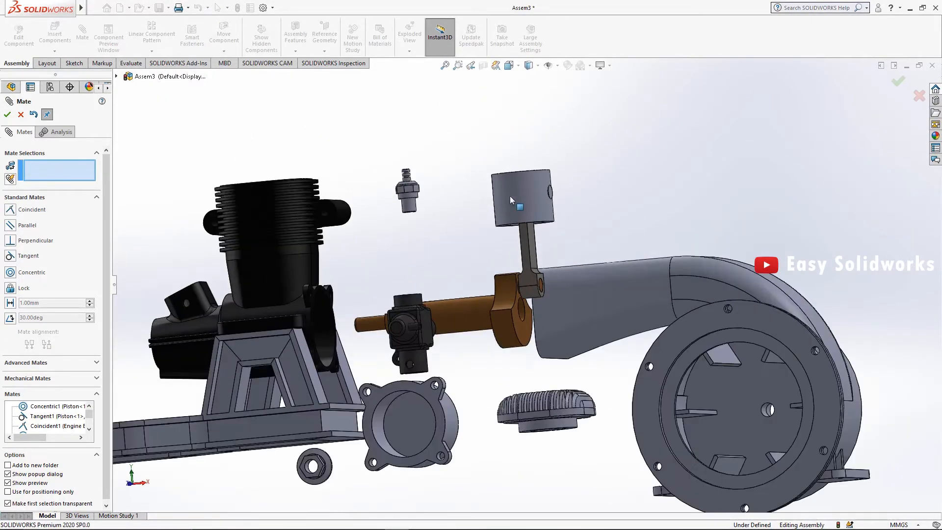
{"action": "left_click", "coordinate": [496, 203]}
{"action": "middle_click_drag", "start_coordinate": [343, 218], "coordinate": [317, 241]}
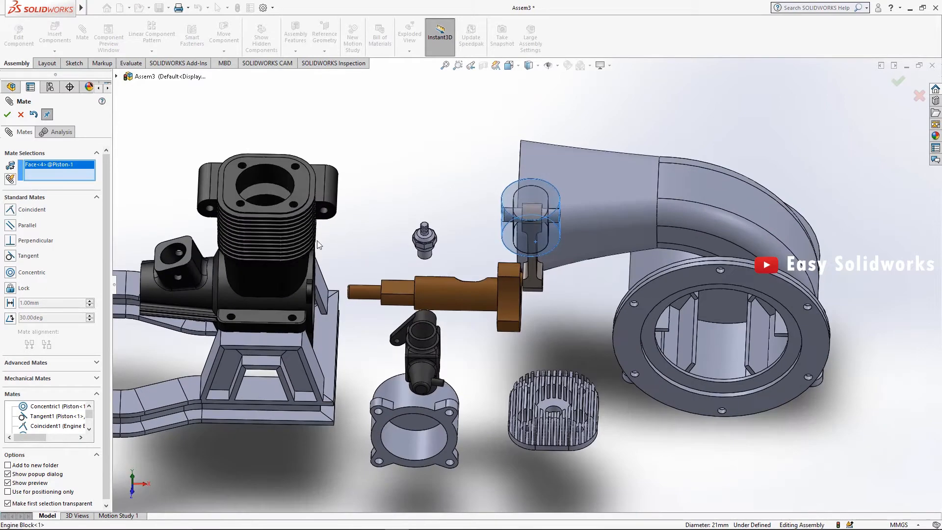
{"action": "left_click", "coordinate": [268, 181]}
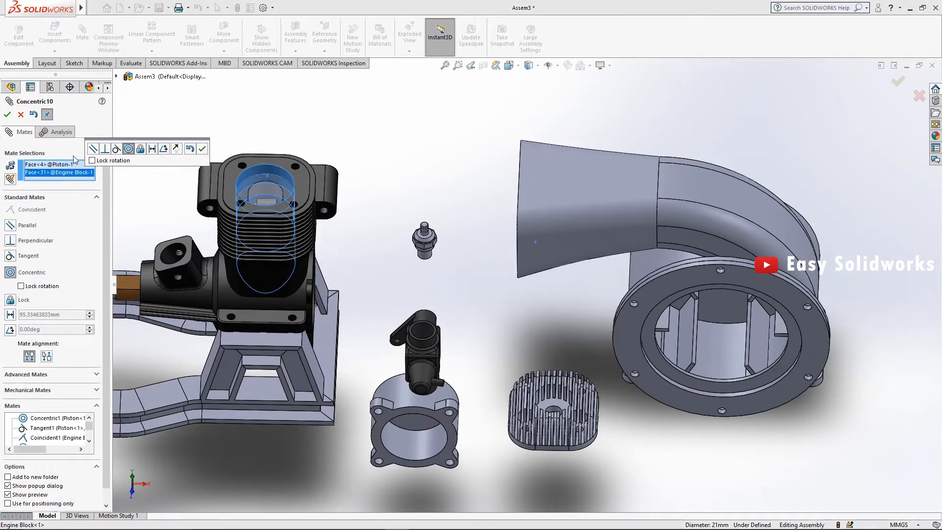
{"action": "left_click", "coordinate": [8, 115]}
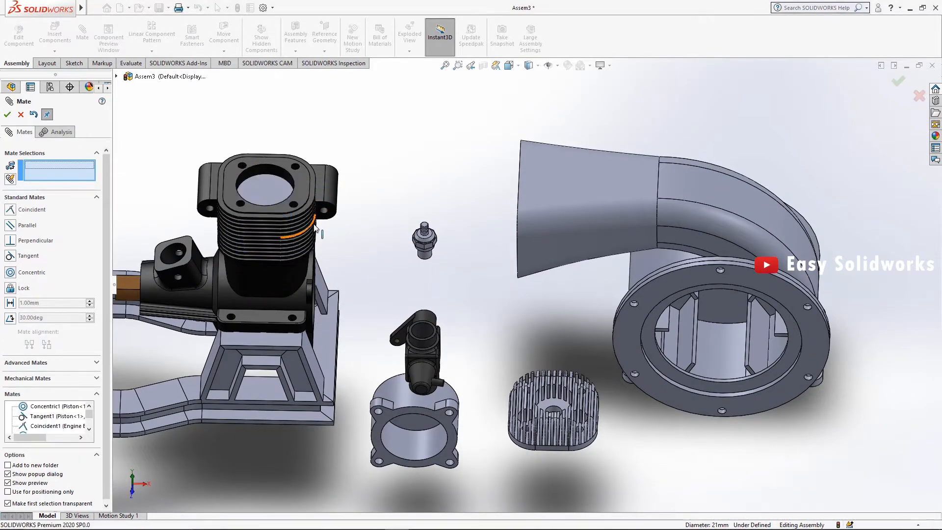
{"action": "middle_click_drag", "start_coordinate": [316, 229], "coordinate": [338, 173]}
{"action": "scroll", "coordinate": [297, 257], "scroll_direction": "up", "scroll_amount": 1}
{"action": "scroll", "coordinate": [515, 321], "scroll_direction": "up", "scroll_amount": 1}
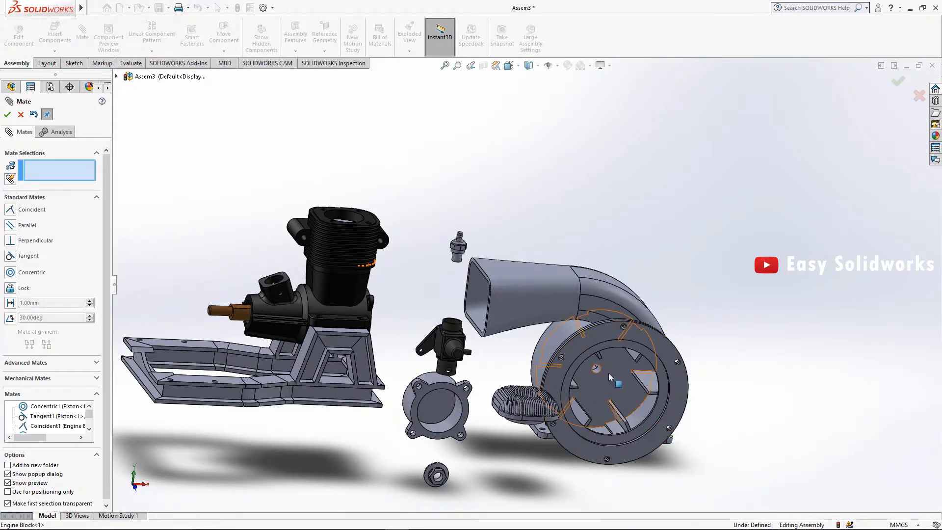
{"action": "middle_click_drag", "start_coordinate": [583, 380], "coordinate": [546, 378]}
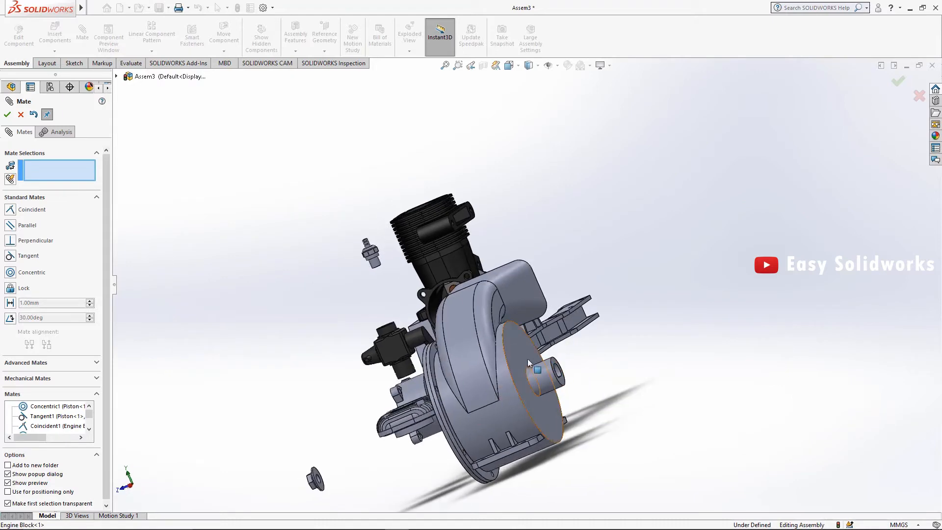
{"action": "left_click", "coordinate": [556, 363]}
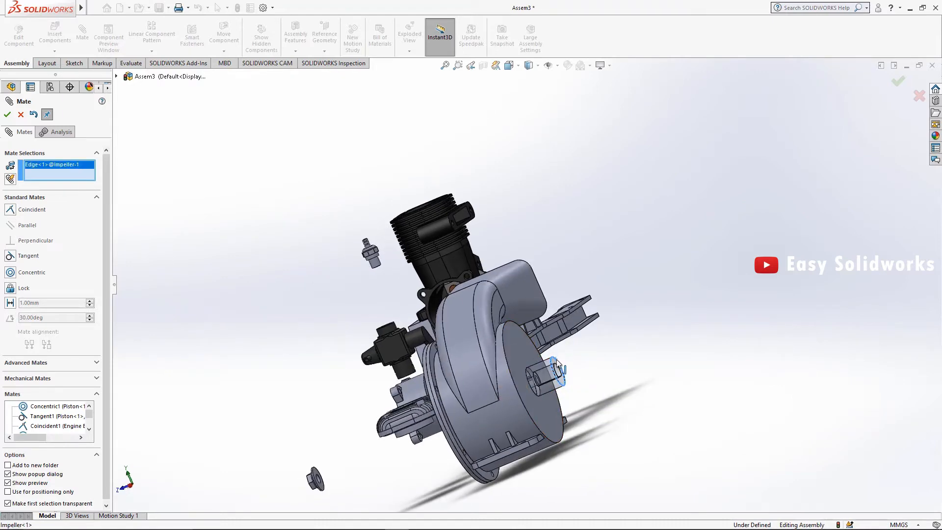
{"action": "scroll", "coordinate": [556, 364], "scroll_direction": "up", "scroll_amount": 4}
{"action": "right_click", "coordinate": [60, 172]}
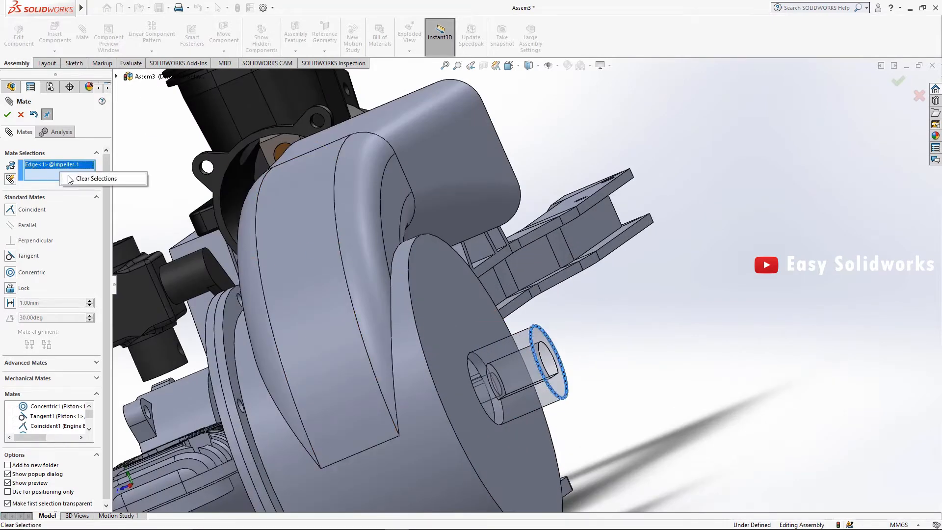
{"action": "left_click", "coordinate": [73, 179]}
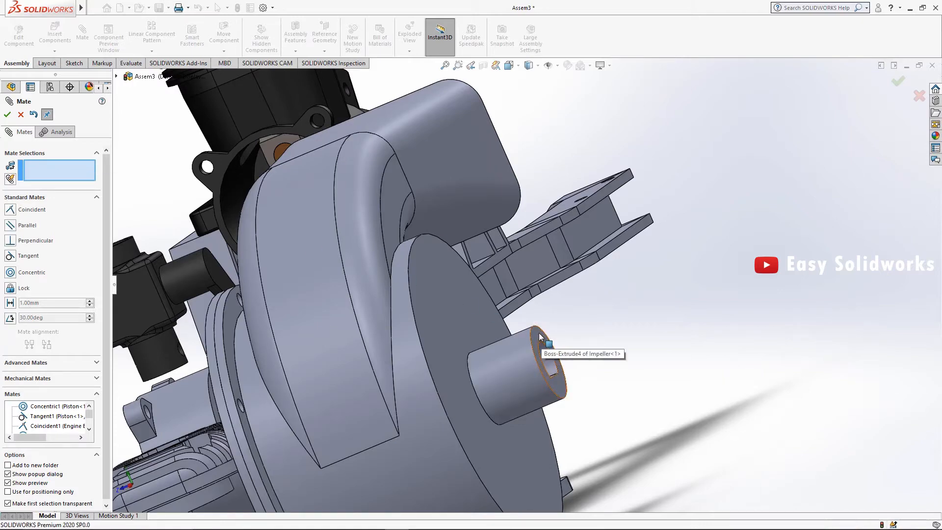
Step: Add a coincident mate between the impeller hub's end face and the ring face around the engine block's crankshaft opening
{"action": "left_click", "coordinate": [540, 337]}
{"action": "scroll", "coordinate": [541, 337], "scroll_direction": "down", "scroll_amount": 4}
{"action": "middle_click_drag", "start_coordinate": [542, 337], "coordinate": [586, 322]}
{"action": "scroll", "coordinate": [584, 322], "scroll_direction": "down", "scroll_amount": 4}
{"action": "scroll", "coordinate": [346, 280], "scroll_direction": "up", "scroll_amount": 4}
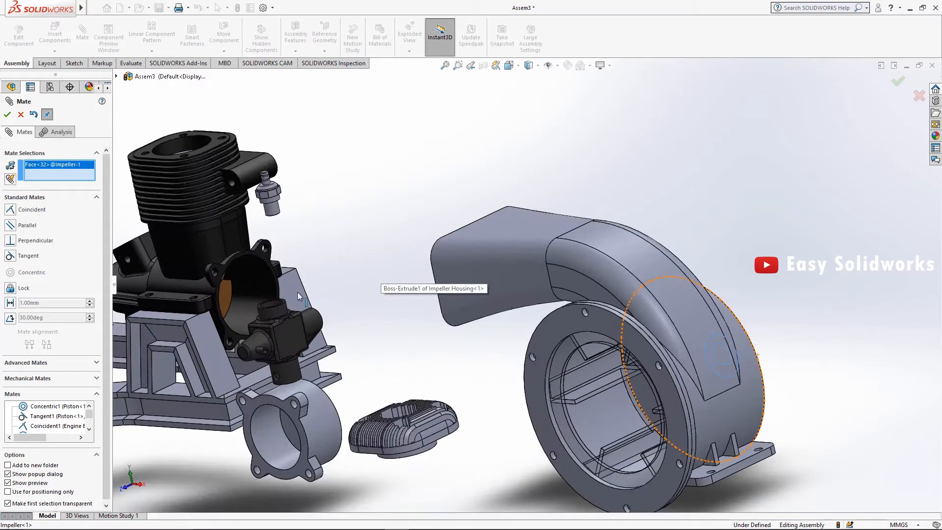
{"action": "middle_click_drag", "start_coordinate": [298, 292], "coordinate": [454, 309]}
{"action": "scroll", "coordinate": [295, 310], "scroll_direction": "up", "scroll_amount": 4}
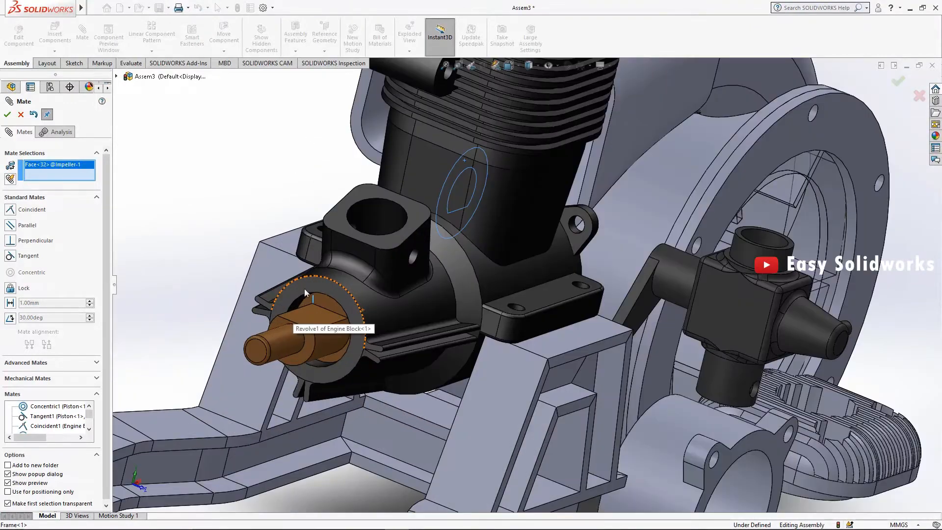
{"action": "left_click", "coordinate": [305, 290]}
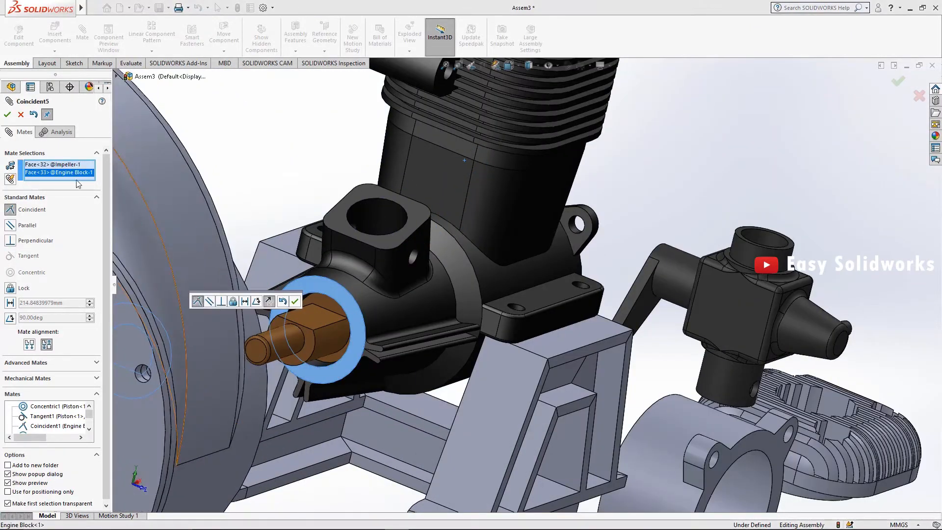
{"action": "left_click", "coordinate": [7, 116]}
Step: Add a concentric mate between the crankshaft's protruding drive section and the impeller hub's bore
{"action": "scroll", "coordinate": [408, 278], "scroll_direction": "down", "scroll_amount": 3}
{"action": "middle_click_drag", "start_coordinate": [408, 278], "coordinate": [380, 335]}
{"action": "left_click", "coordinate": [383, 343]}
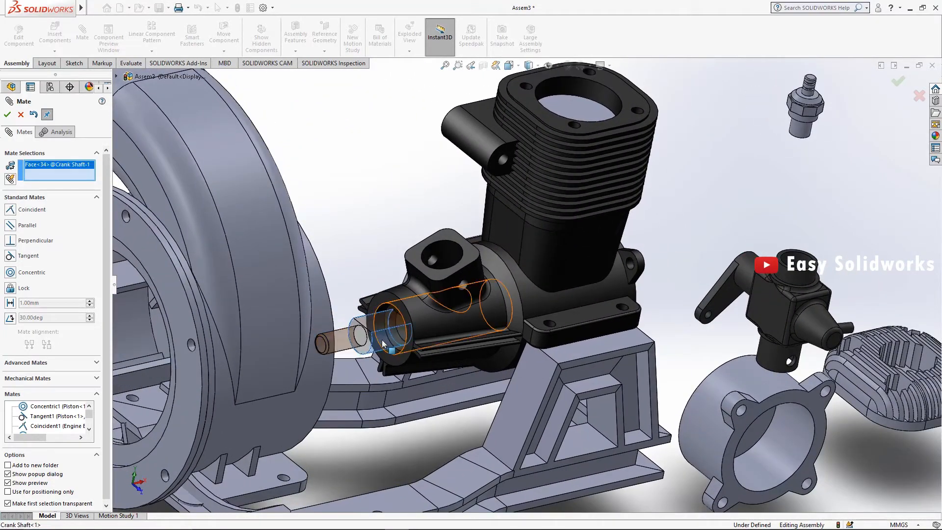
{"action": "middle_click_drag", "start_coordinate": [439, 300], "coordinate": [398, 361]}
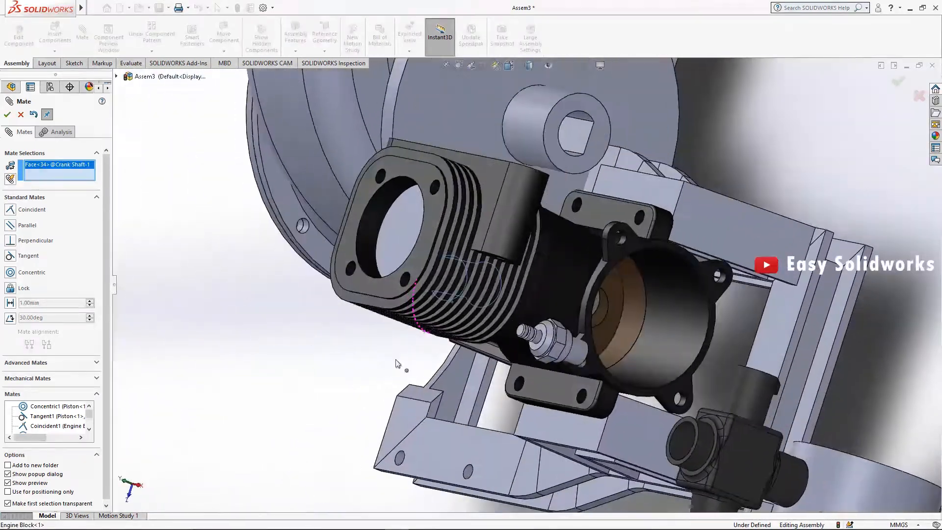
{"action": "left_click", "coordinate": [581, 120]}
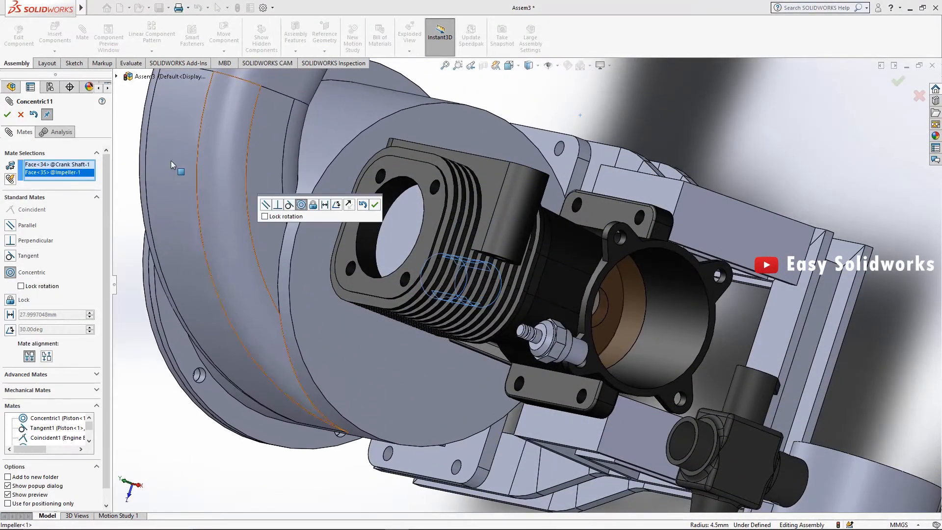
{"action": "left_click", "coordinate": [11, 118]}
Step: Add a coincident mate between the engine cover's flange face and the mating face around the engine block's open end
{"action": "scroll", "coordinate": [446, 314], "scroll_direction": "up", "scroll_amount": 1}
{"action": "middle_click_drag", "start_coordinate": [446, 316], "coordinate": [491, 205]}
{"action": "middle_click_drag", "start_coordinate": [489, 335], "coordinate": [494, 319]}
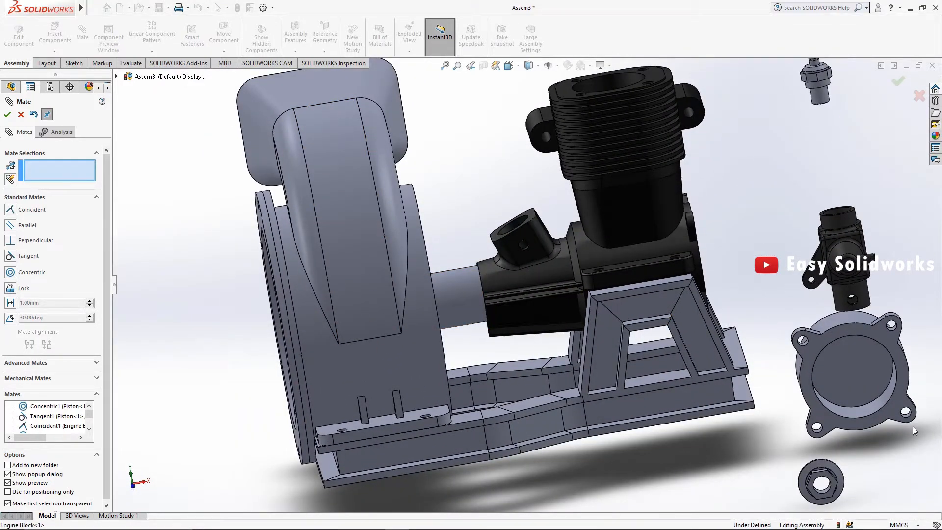
{"action": "left_click", "coordinate": [878, 333]}
{"action": "middle_click_drag", "start_coordinate": [879, 333], "coordinate": [788, 202]}
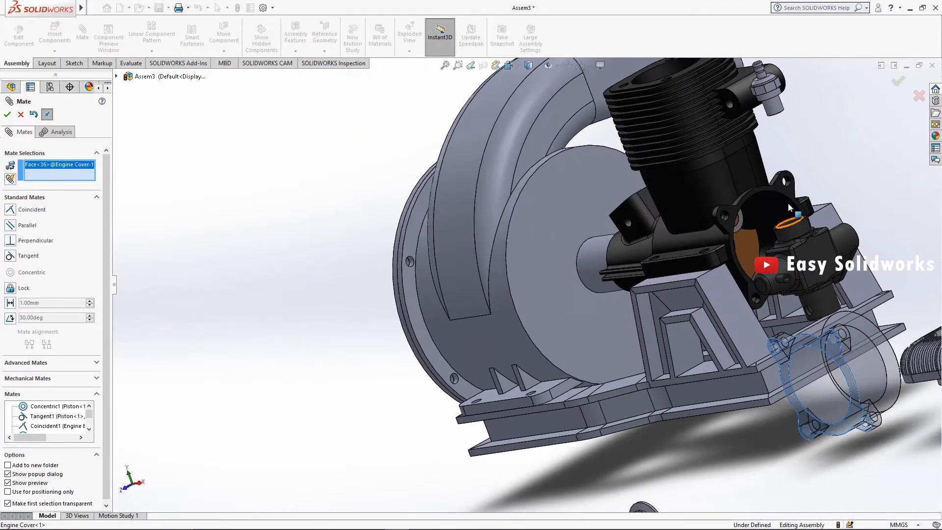
{"action": "left_click", "coordinate": [789, 197]}
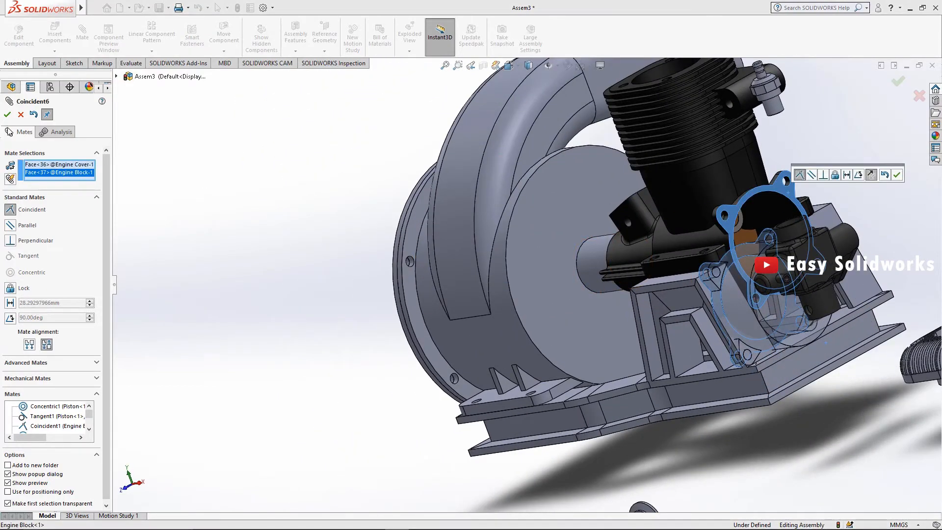
{"action": "left_click", "coordinate": [7, 114]}
Step: Add concentric mates between two of the engine cover's flange holes and the matching holes on the engine block
{"action": "scroll", "coordinate": [729, 278], "scroll_direction": "down", "scroll_amount": 5}
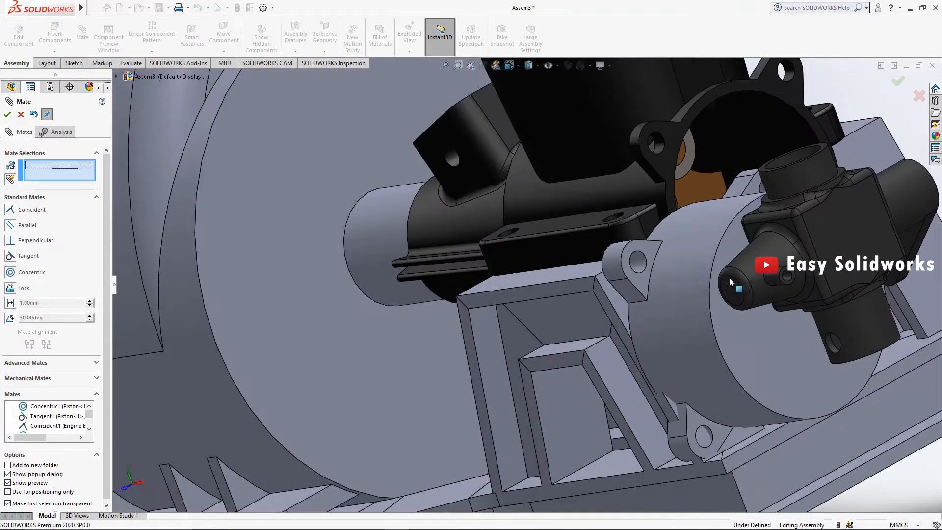
{"action": "left_click", "coordinate": [640, 264]}
{"action": "left_click", "coordinate": [660, 146]}
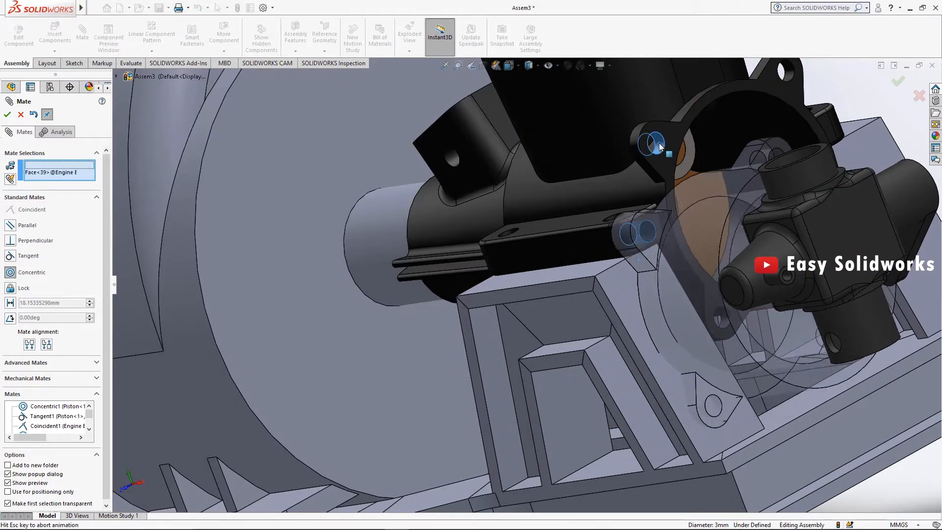
{"action": "scroll", "coordinate": [651, 158], "scroll_direction": "up", "scroll_amount": 3}
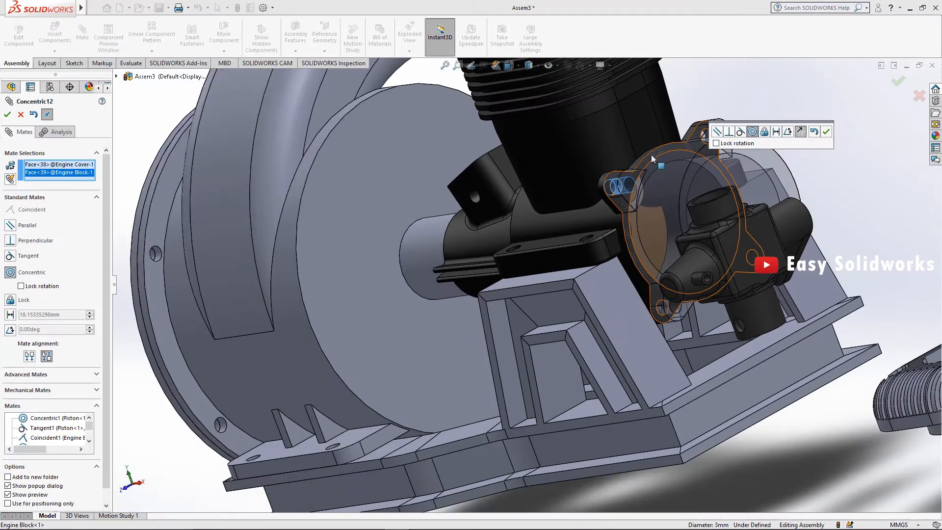
{"action": "left_click", "coordinate": [8, 115]}
{"action": "scroll", "coordinate": [760, 144], "scroll_direction": "down", "scroll_amount": 5}
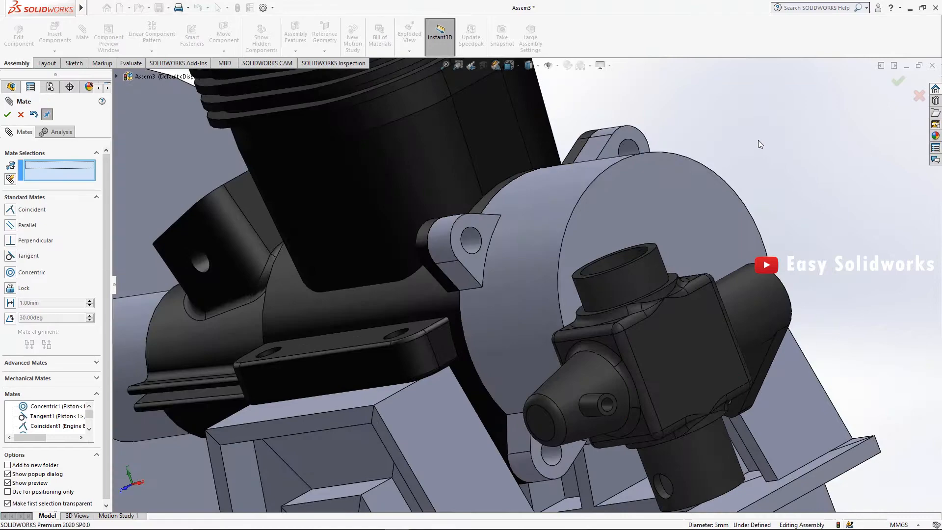
{"action": "left_click", "coordinate": [627, 151]}
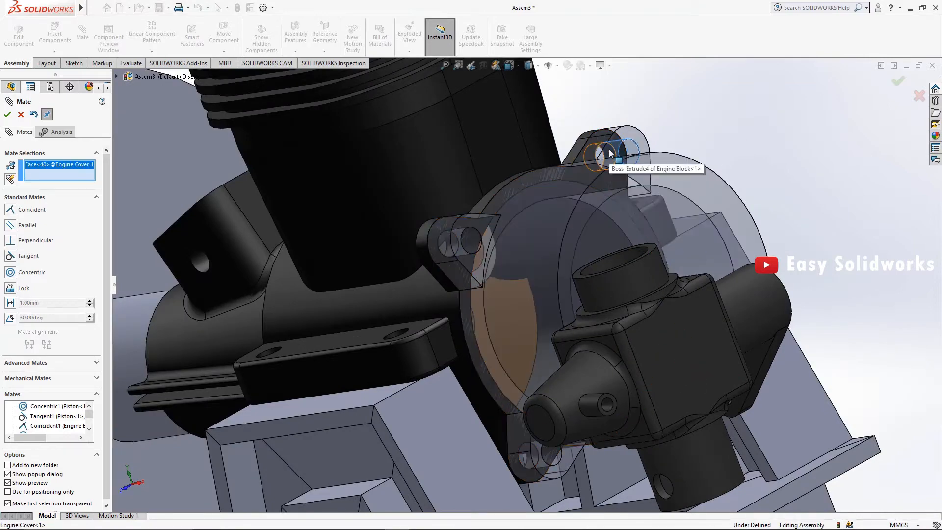
{"action": "left_click", "coordinate": [615, 149]}
{"action": "left_click", "coordinate": [7, 115]}
Step: Add a concentric mate between the carburetor's cylindrical lower neck and the bore of the engine block's intake boss
{"action": "middle_click_drag", "start_coordinate": [238, 188], "coordinate": [625, 385]}
{"action": "left_click", "coordinate": [609, 389]}
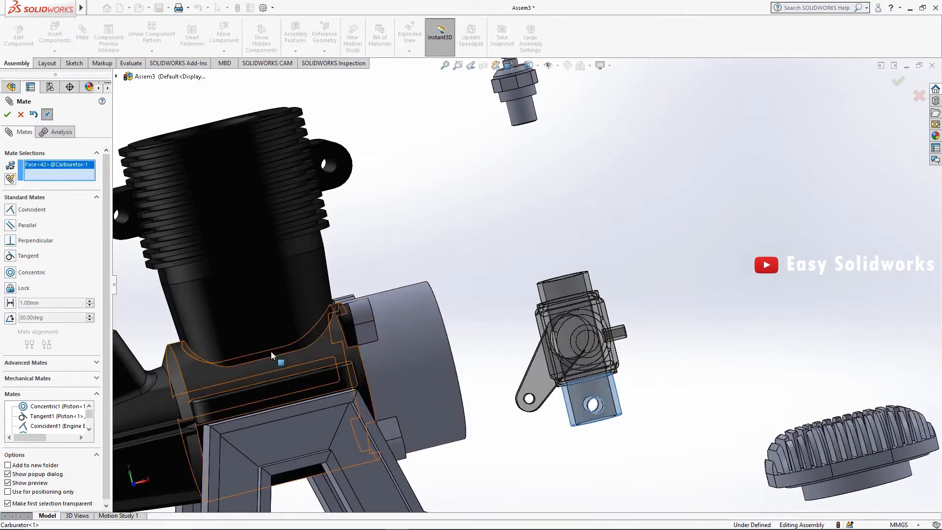
{"action": "scroll", "coordinate": [372, 336], "scroll_direction": "up", "scroll_amount": 3}
{"action": "scroll", "coordinate": [368, 337], "scroll_direction": "down", "scroll_amount": 2}
{"action": "middle_click_drag", "start_coordinate": [334, 334], "coordinate": [334, 375]}
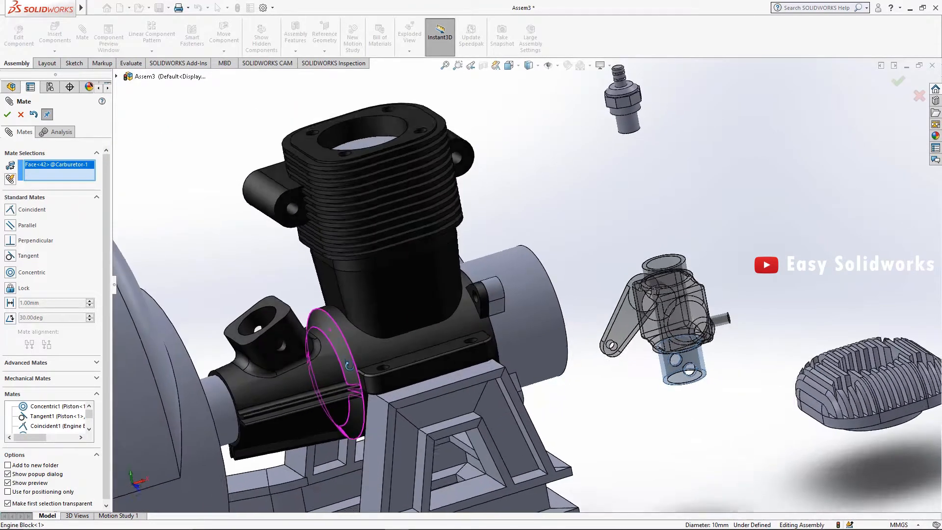
{"action": "scroll", "coordinate": [297, 344], "scroll_direction": "down", "scroll_amount": 1}
{"action": "left_click", "coordinate": [243, 312]}
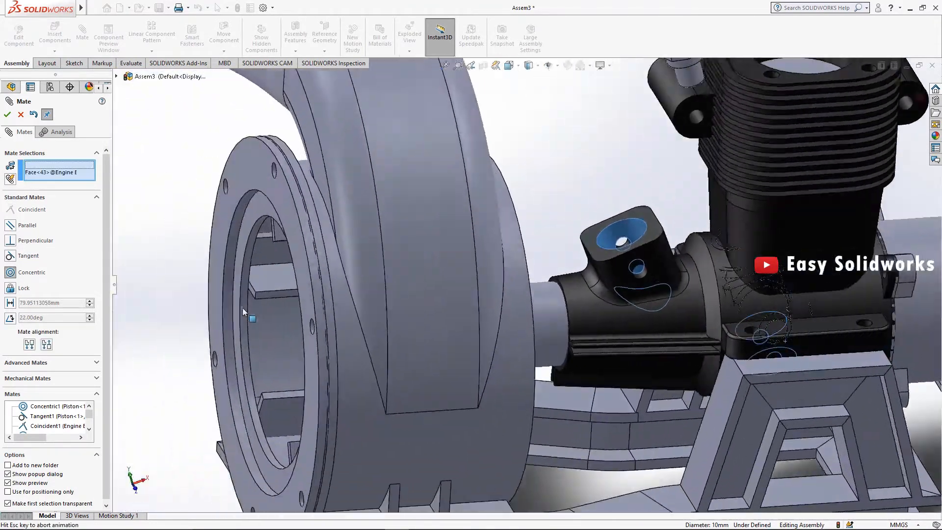
{"action": "left_click", "coordinate": [8, 115]}
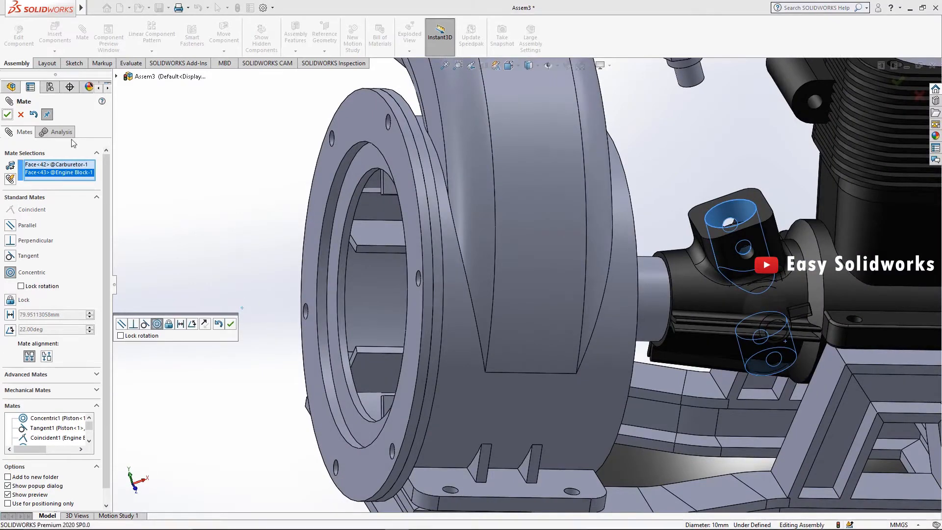
Step: Leave the Mate command, float the carburetor and move it up onto the engine block's intake boss
{"action": "scroll", "coordinate": [746, 319], "scroll_direction": "up", "scroll_amount": 3}
{"action": "scroll", "coordinate": [746, 319], "scroll_direction": "down", "scroll_amount": 4}
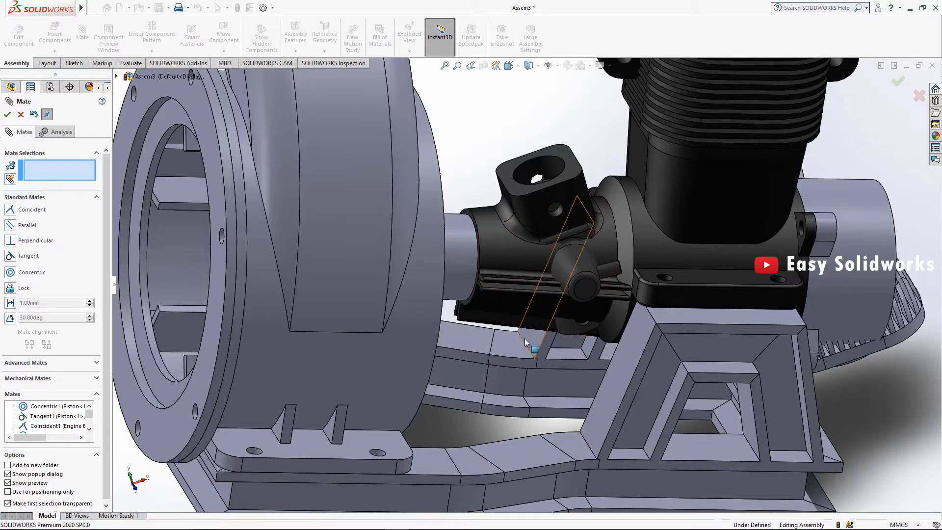
{"action": "left_click", "coordinate": [561, 331]}
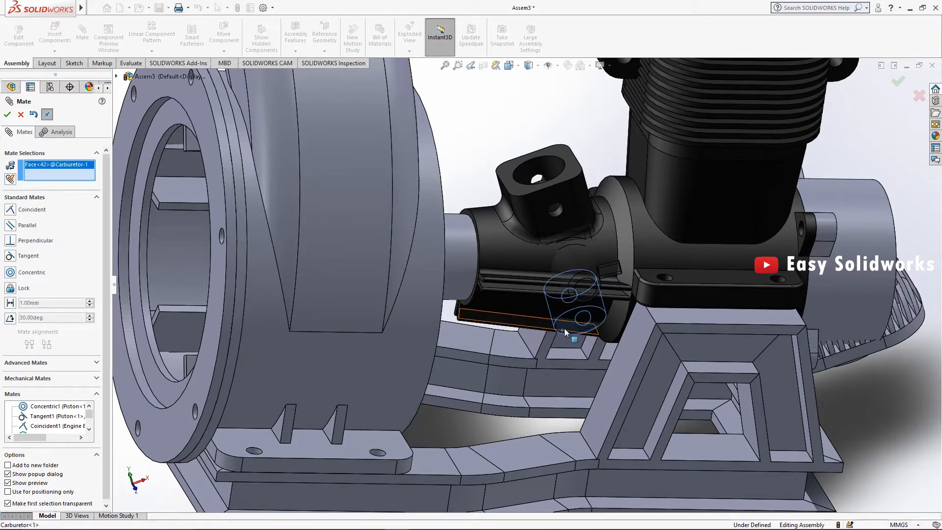
{"action": "right_click", "coordinate": [565, 328]}
{"action": "left_click", "coordinate": [590, 408]}
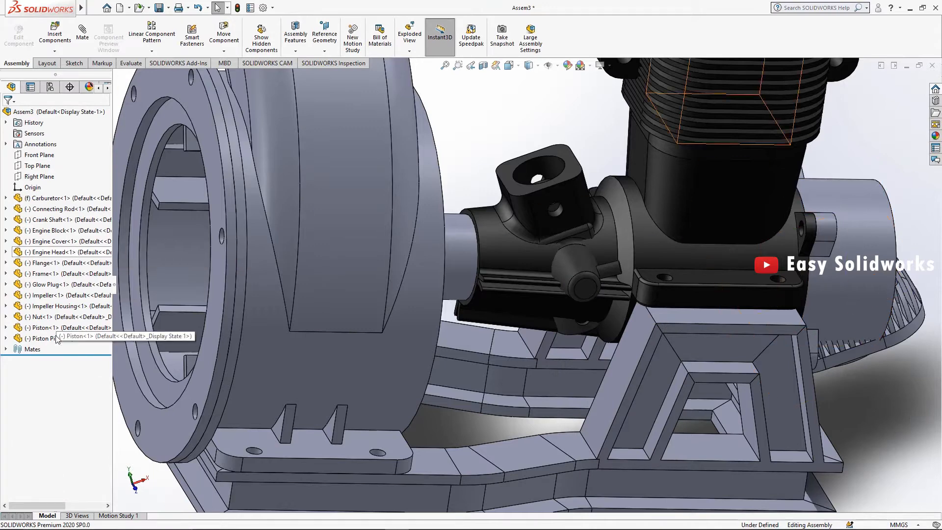
{"action": "left_click", "coordinate": [571, 329]}
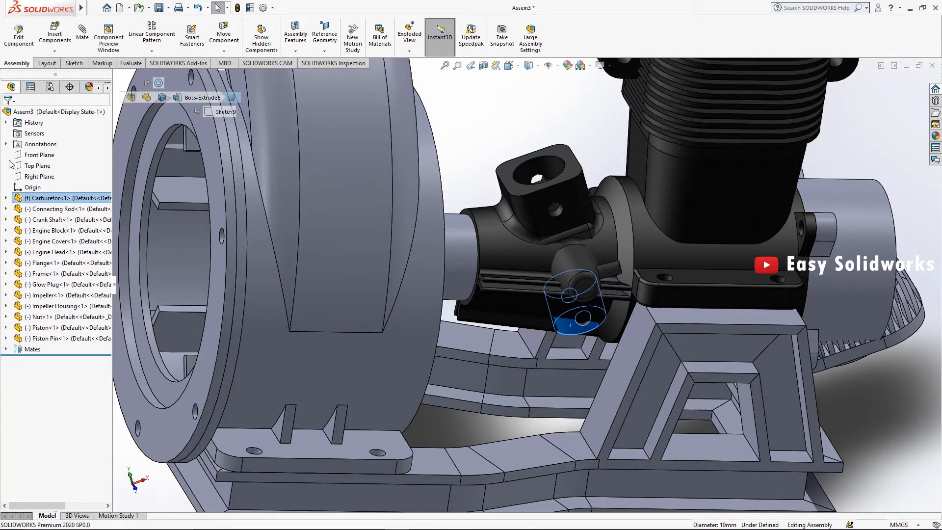
{"action": "right_click", "coordinate": [54, 201]}
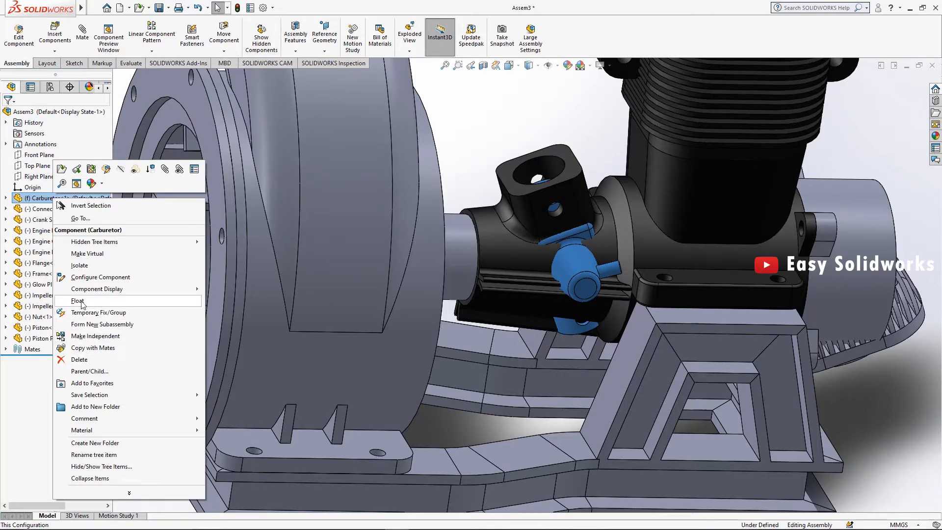
{"action": "left_click", "coordinate": [77, 300]}
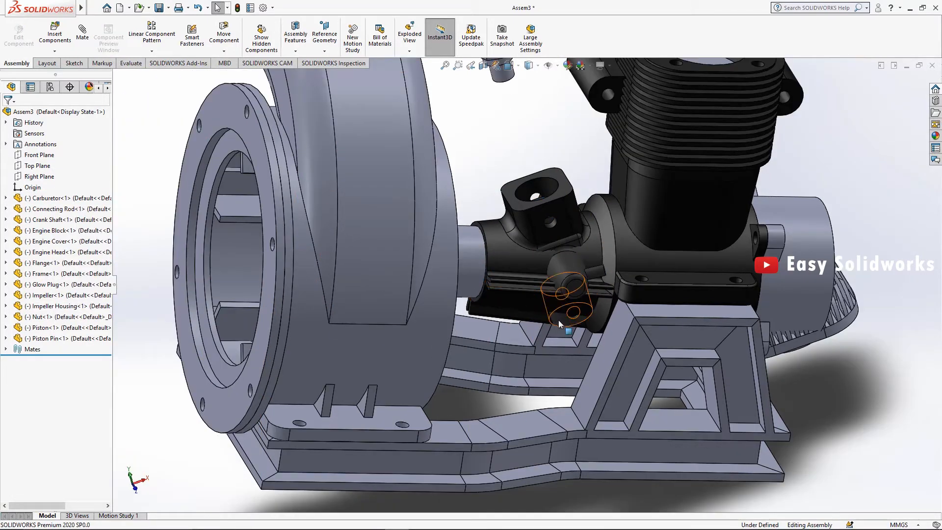
{"action": "left_click_drag", "start_coordinate": [558, 320], "coordinate": [513, 148]}
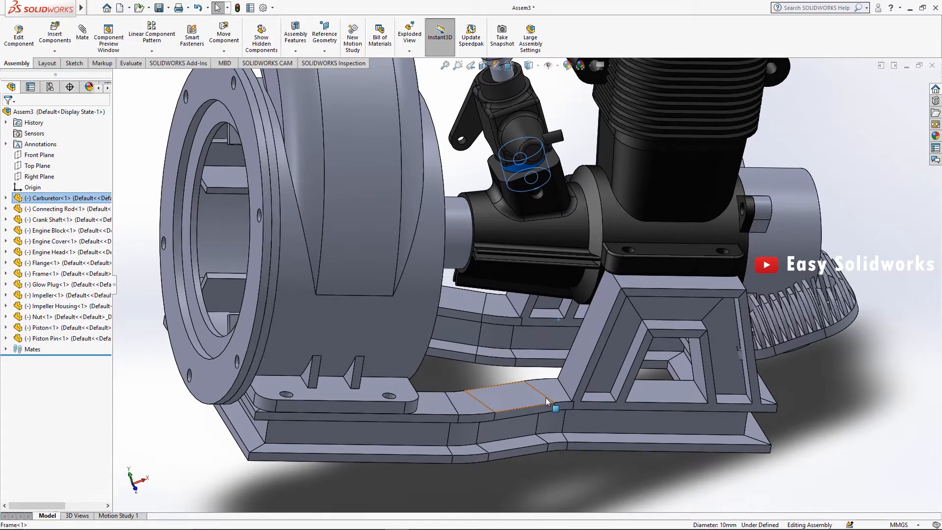
Step: Fix the frame component in place in the assembly
{"action": "left_click", "coordinate": [547, 402]}
{"action": "right_click", "coordinate": [51, 275]}
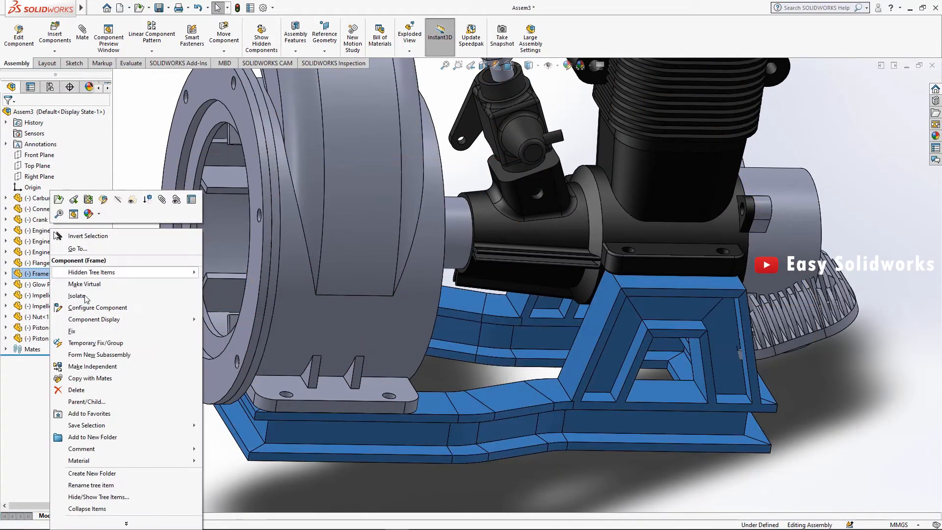
{"action": "left_click", "coordinate": [91, 332]}
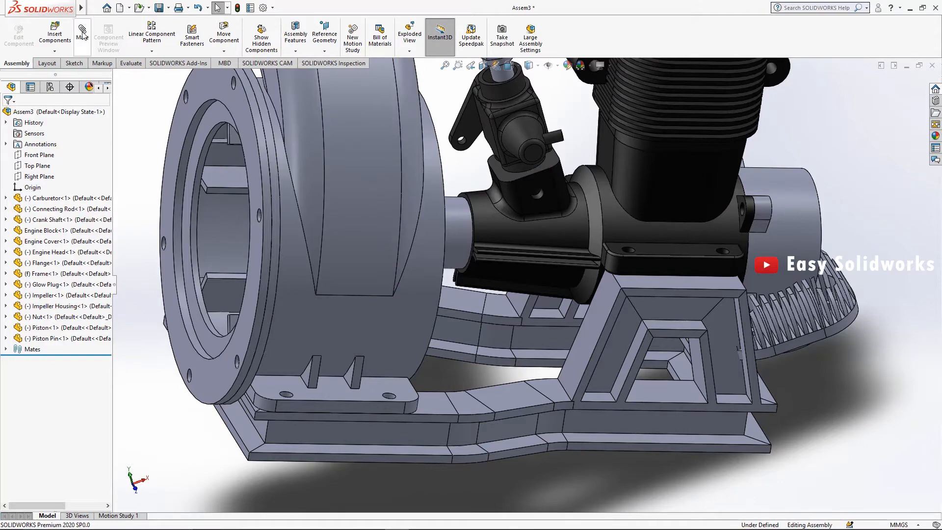
Step: Add a coincident mate between the top face of the engine block's intake boss and the carburetor's shoulder face around its neck
{"action": "scroll", "coordinate": [523, 180], "scroll_direction": "down", "scroll_amount": 5}
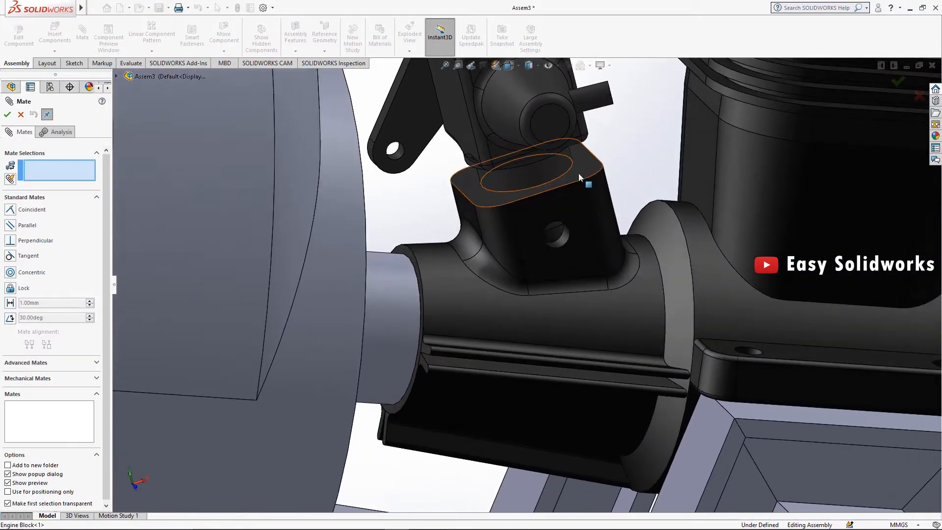
{"action": "left_click", "coordinate": [552, 202]}
{"action": "middle_click_drag", "start_coordinate": [551, 202], "coordinate": [477, 131]}
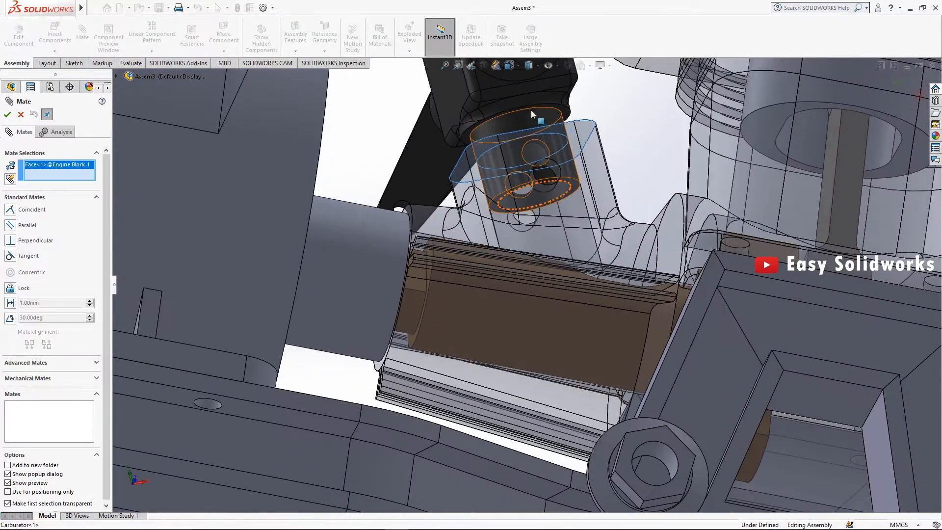
{"action": "left_click", "coordinate": [474, 131]}
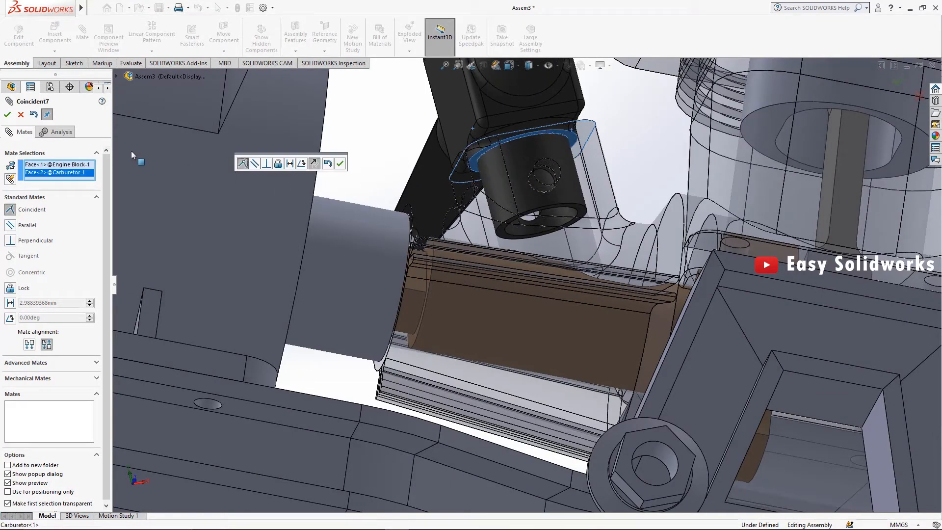
{"action": "key", "text": "Return"}
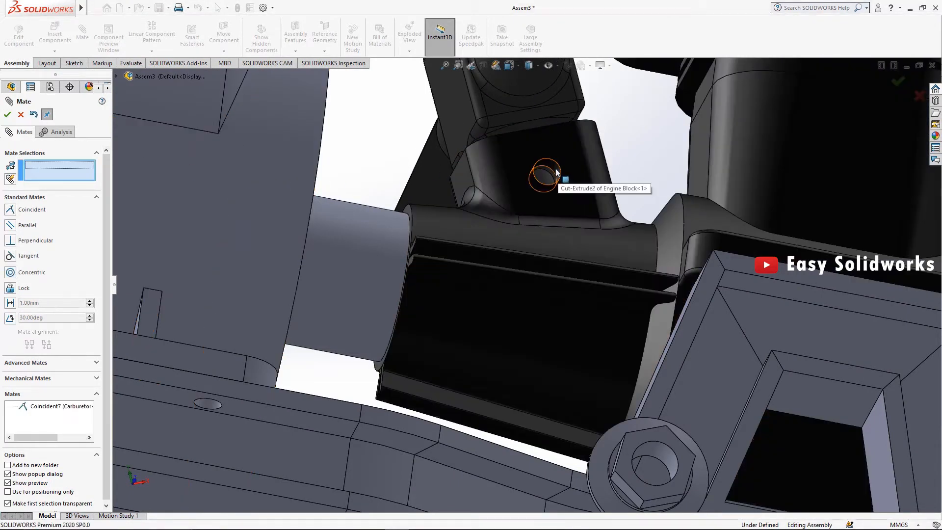
Step: Add a concentric mate between the cross hole in the engine block's intake boss and the hole in the carburetor's neck
{"action": "left_click", "coordinate": [556, 173]}
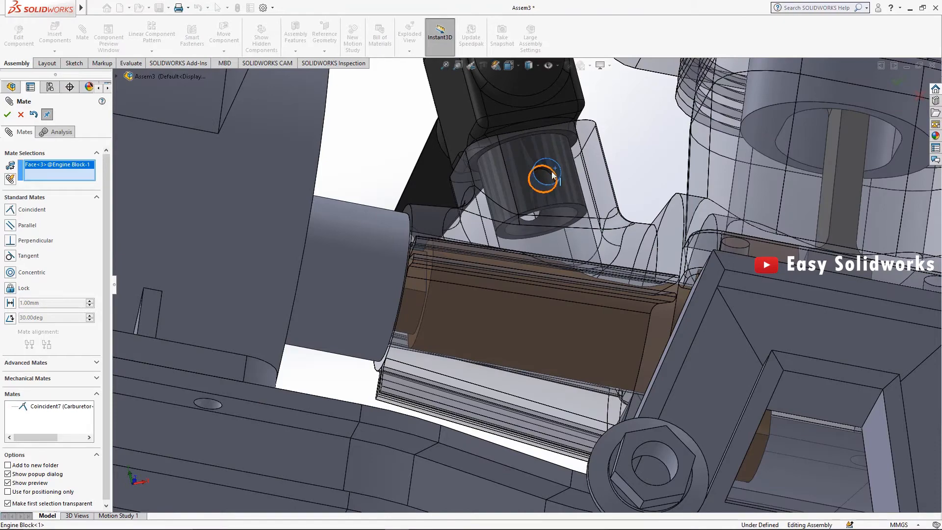
{"action": "scroll", "coordinate": [553, 180], "scroll_direction": "down", "scroll_amount": 6}
{"action": "left_click", "coordinate": [538, 227]}
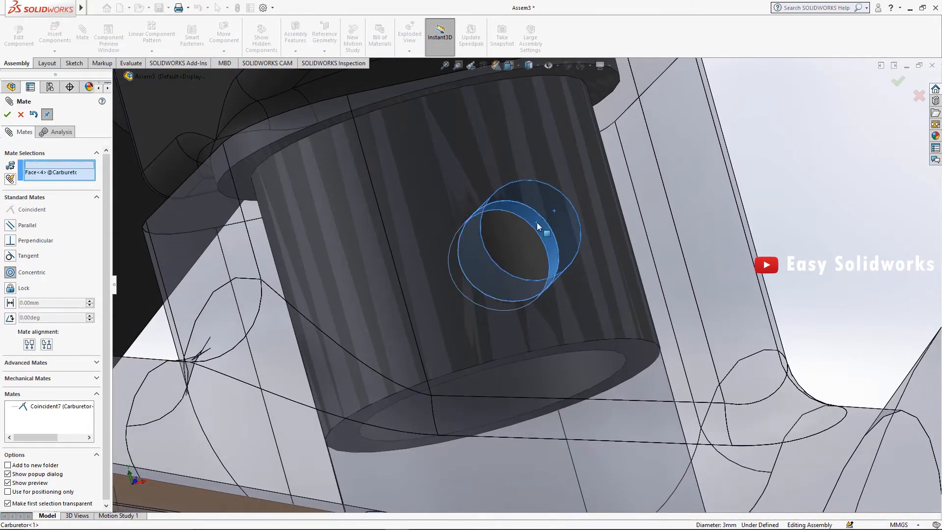
{"action": "left_click", "coordinate": [7, 115]}
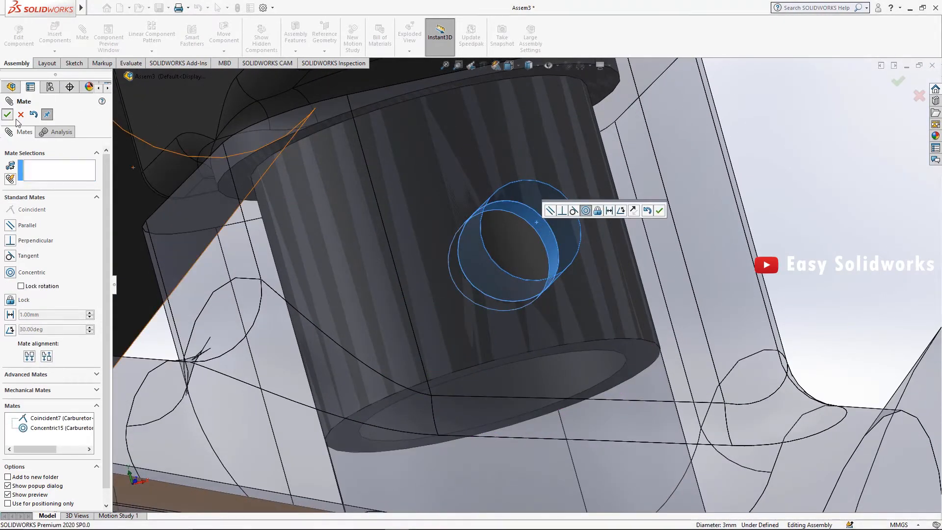
Step: Add a coincident mate between the nut's flange face and the impeller's disc face inside the housing
{"action": "scroll", "coordinate": [554, 319], "scroll_direction": "up", "scroll_amount": 10}
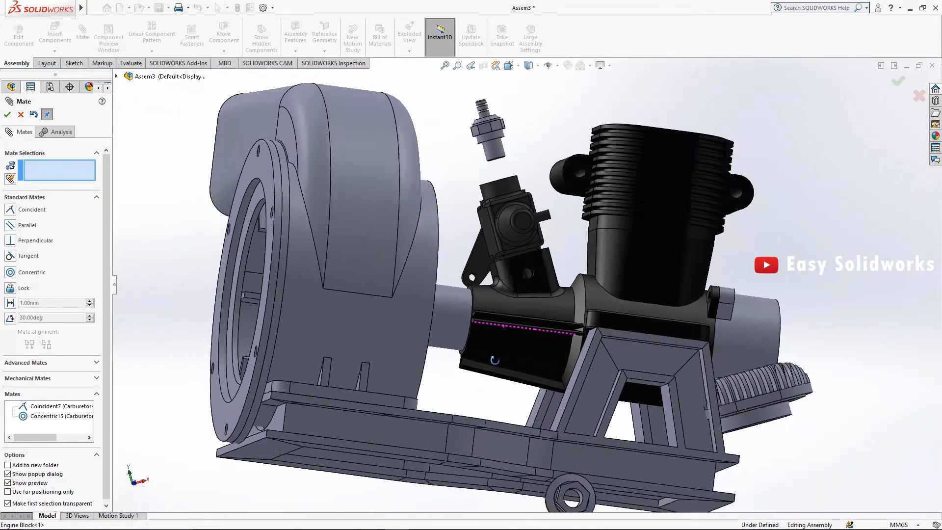
{"action": "scroll", "coordinate": [490, 373], "scroll_direction": "up", "scroll_amount": 3}
{"action": "scroll", "coordinate": [491, 393], "scroll_direction": "down", "scroll_amount": 8}
{"action": "middle_click_drag", "start_coordinate": [531, 402], "coordinate": [576, 402]}
{"action": "left_click", "coordinate": [518, 391]}
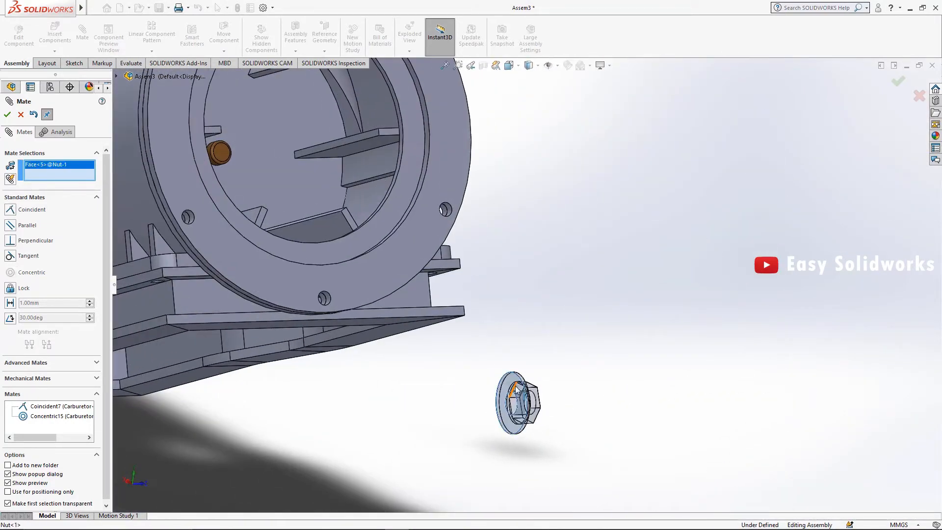
{"action": "scroll", "coordinate": [533, 306], "scroll_direction": "up", "scroll_amount": 5}
{"action": "left_click", "coordinate": [401, 193]}
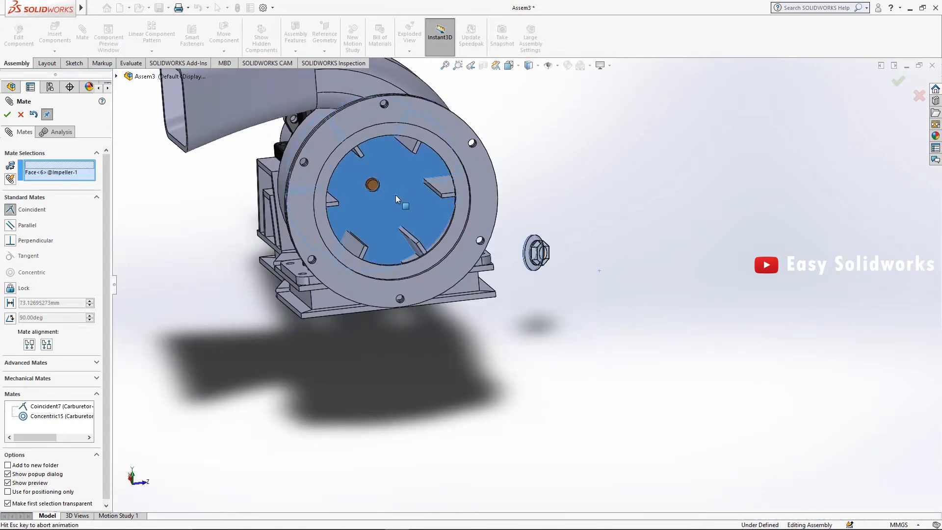
{"action": "left_click", "coordinate": [6, 115]}
Step: Add a concentric mate between the nut's bore and the crankshaft end protruding through the impeller
{"action": "middle_click_drag", "start_coordinate": [454, 201], "coordinate": [558, 199]}
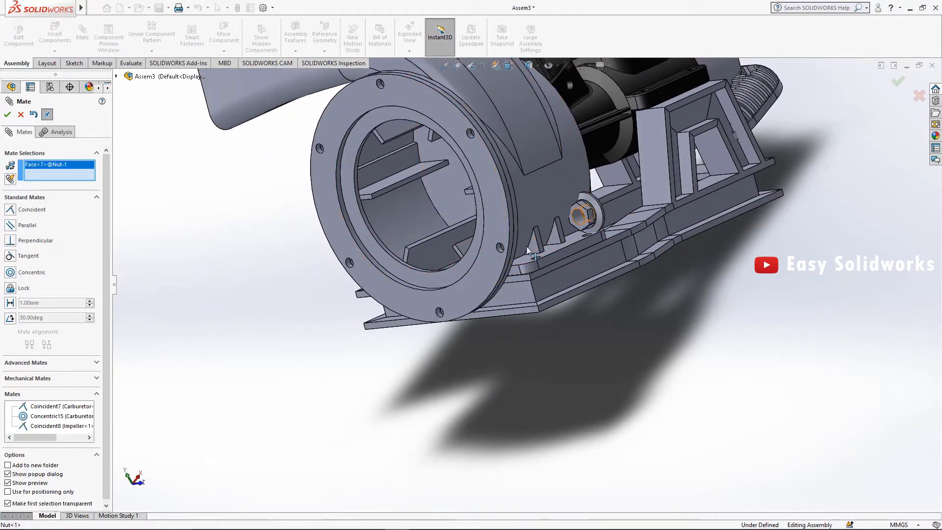
{"action": "middle_click_drag", "start_coordinate": [526, 247], "coordinate": [374, 187]}
{"action": "scroll", "coordinate": [374, 187], "scroll_direction": "down", "scroll_amount": 8}
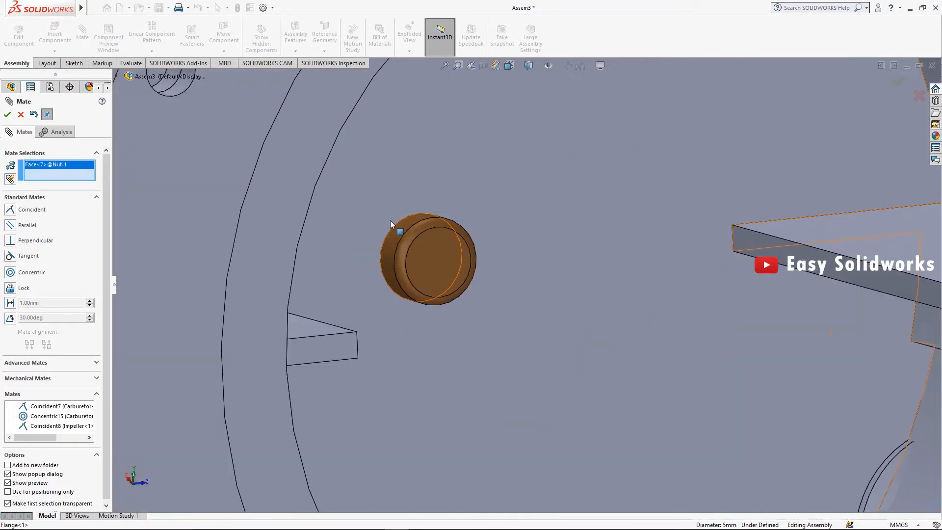
{"action": "left_click", "coordinate": [400, 232]}
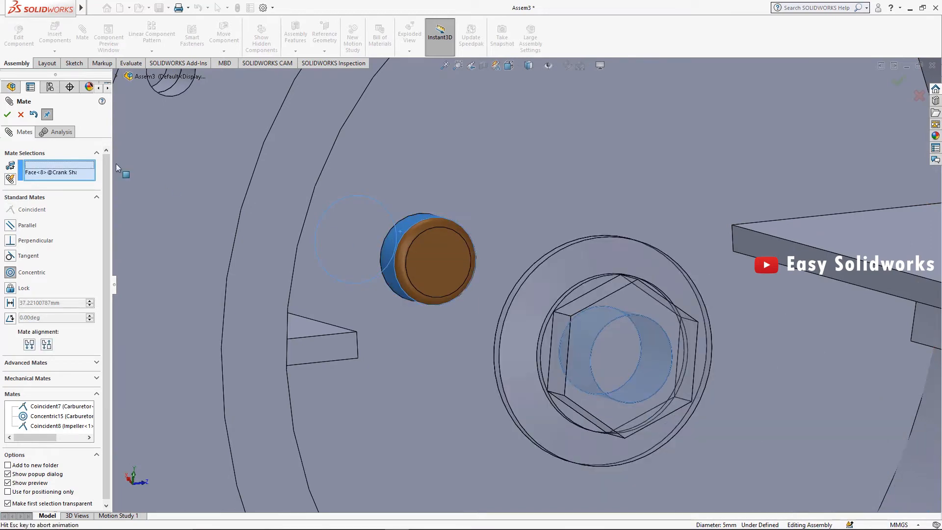
{"action": "left_click", "coordinate": [7, 114]}
{"action": "scroll", "coordinate": [539, 245], "scroll_direction": "up", "scroll_amount": 10}
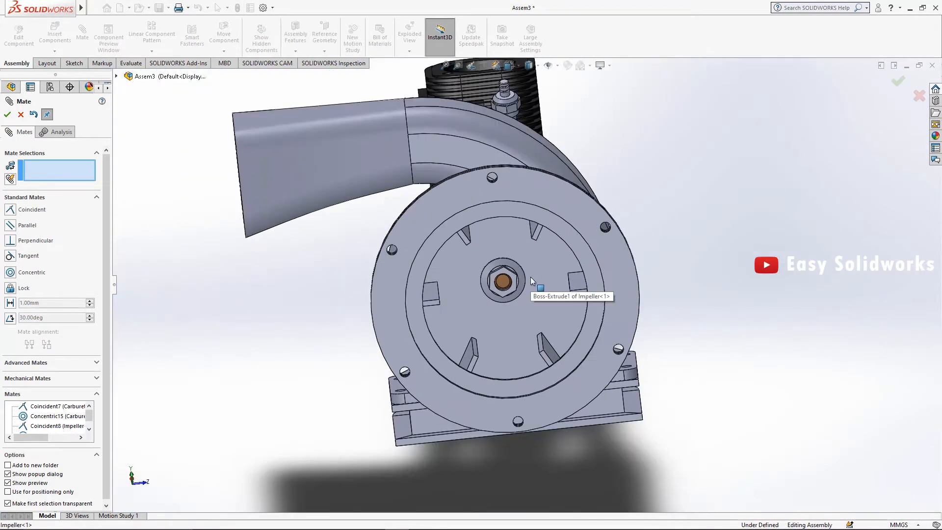
Step: Add a coincident mate between the engine head's flat underside face and the top face of the engine block's cylinder
{"action": "middle_click_drag", "start_coordinate": [531, 278], "coordinate": [695, 251]}
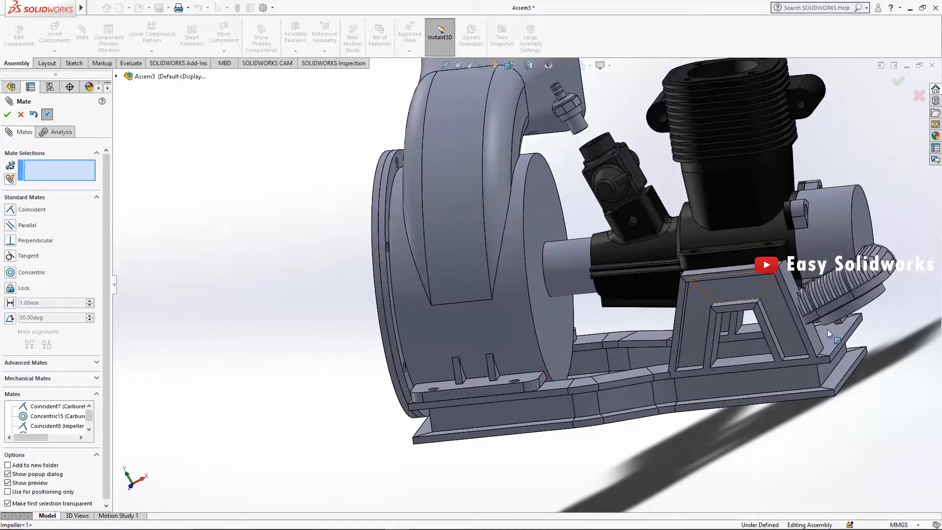
{"action": "scroll", "coordinate": [840, 309], "scroll_direction": "down", "scroll_amount": 4}
{"action": "middle_click_drag", "start_coordinate": [810, 314], "coordinate": [785, 260]}
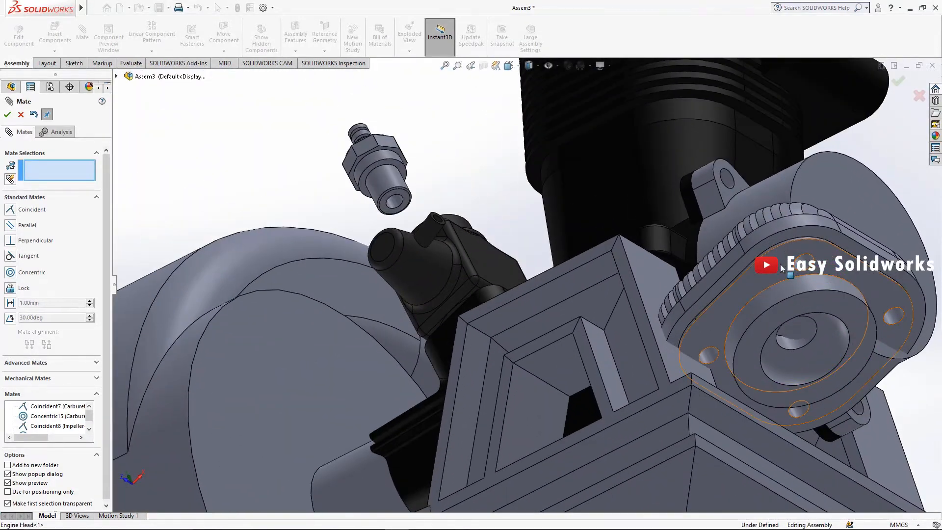
{"action": "left_click", "coordinate": [772, 269]}
{"action": "scroll", "coordinate": [638, 267], "scroll_direction": "up", "scroll_amount": 5}
{"action": "middle_click_drag", "start_coordinate": [593, 261], "coordinate": [528, 162]}
{"action": "scroll", "coordinate": [528, 163], "scroll_direction": "down", "scroll_amount": 3}
{"action": "left_click", "coordinate": [555, 193]}
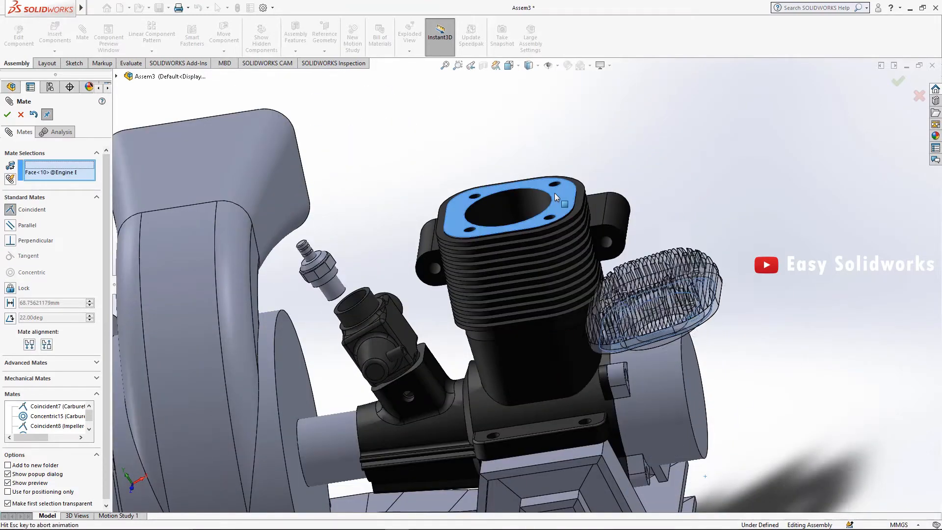
{"action": "left_click", "coordinate": [7, 115]}
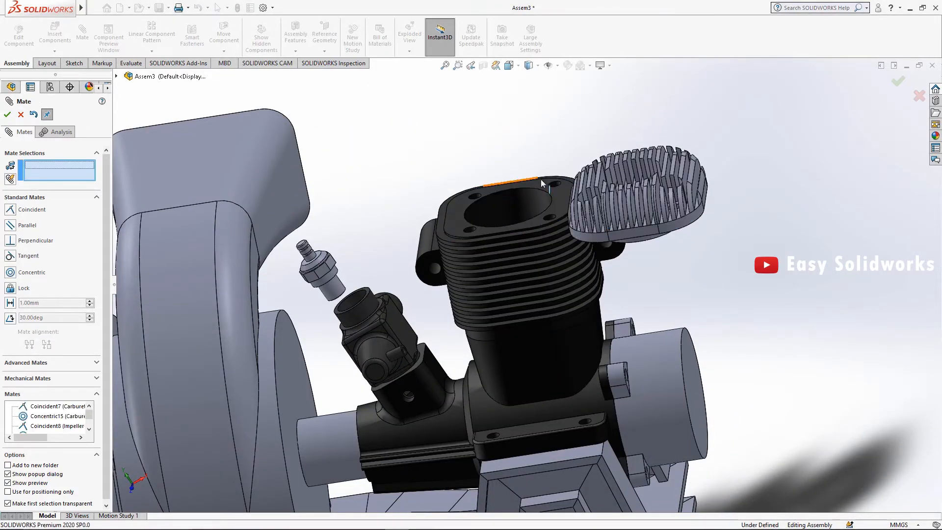
Step: Add a concentric mate between the engine head's central hole and the engine block's cylinder bore
{"action": "middle_click_drag", "start_coordinate": [540, 179], "coordinate": [564, 308]}
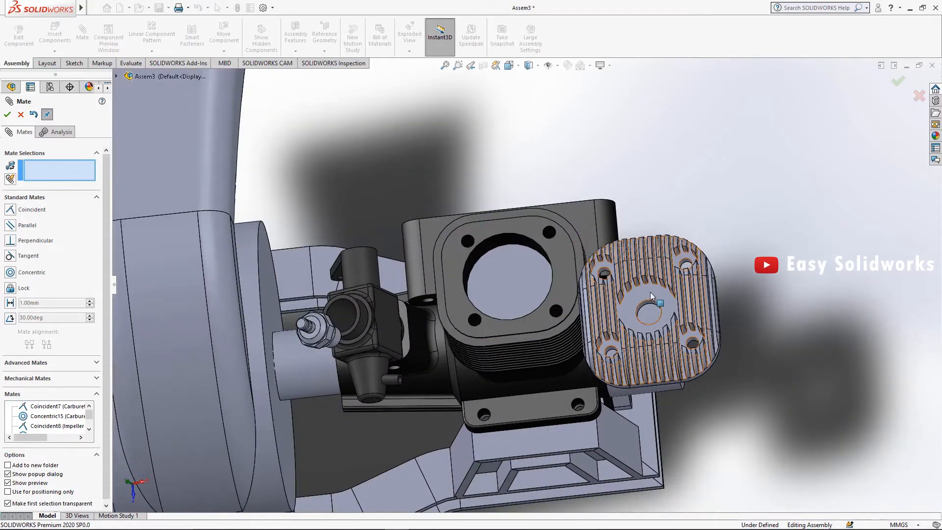
{"action": "scroll", "coordinate": [619, 304], "scroll_direction": "down", "scroll_amount": 5}
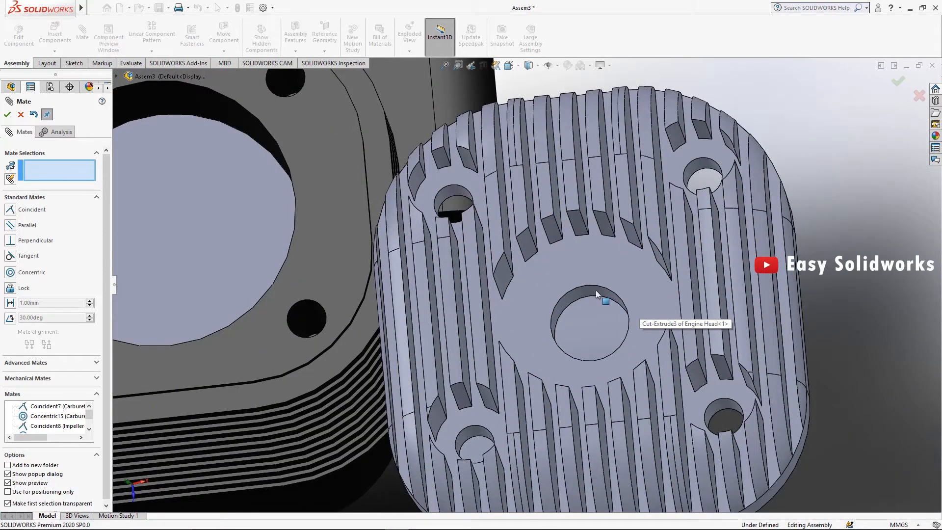
{"action": "left_click", "coordinate": [572, 295]}
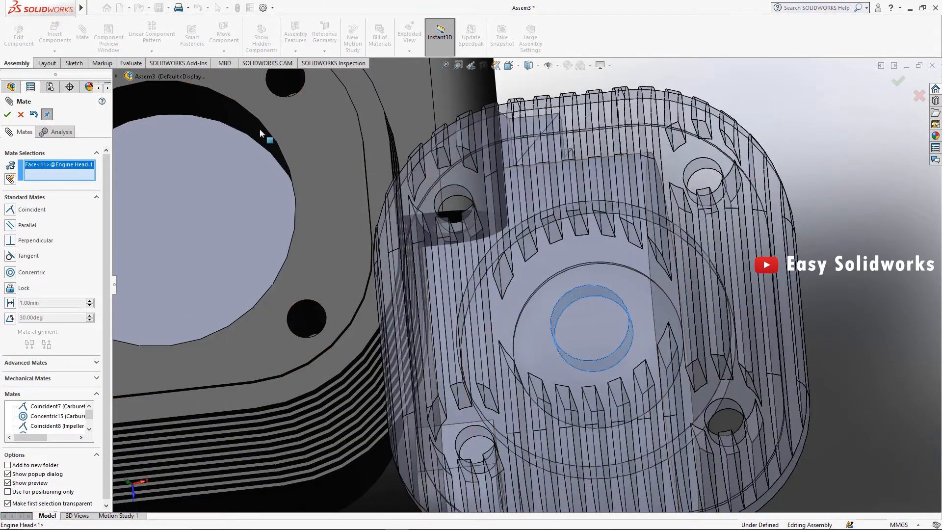
{"action": "left_click", "coordinate": [202, 105]}
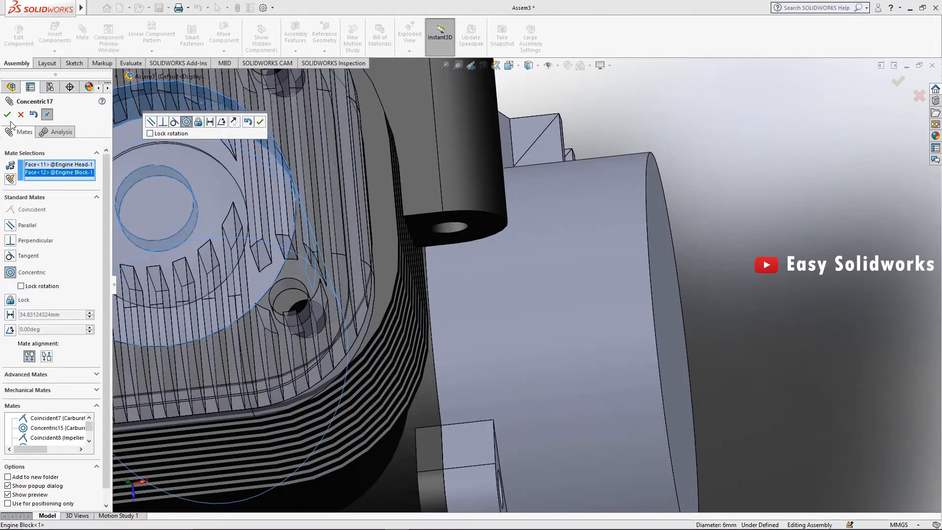
{"action": "left_click", "coordinate": [7, 114]}
{"action": "scroll", "coordinate": [340, 226], "scroll_direction": "up", "scroll_amount": 5}
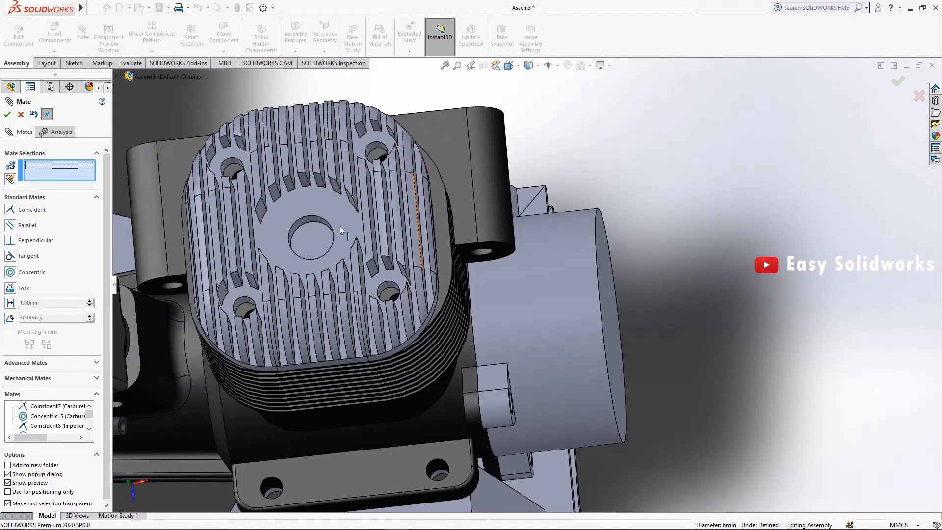
Step: Add a concentric mate between a corner bolt hole of the engine head and a corner bolt hole of the engine block to orient the fins
{"action": "left_click", "coordinate": [374, 154]}
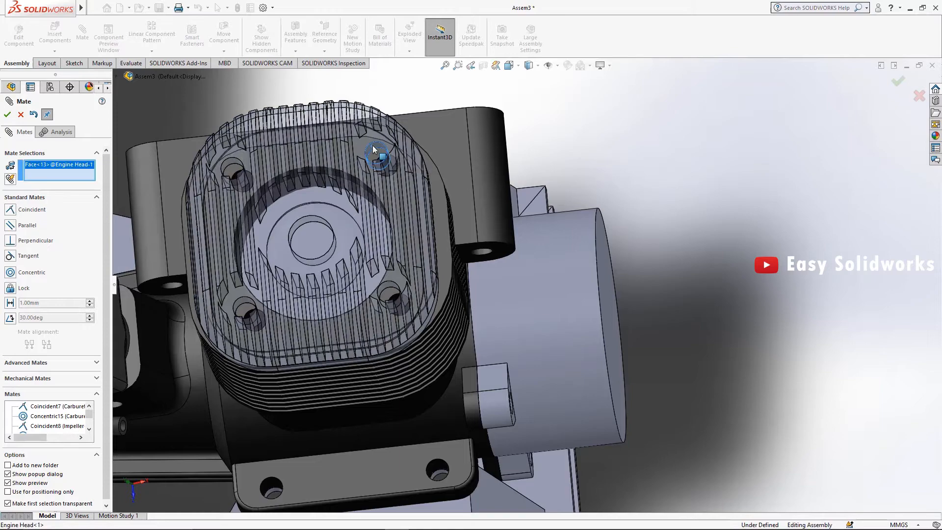
{"action": "left_click", "coordinate": [403, 299]}
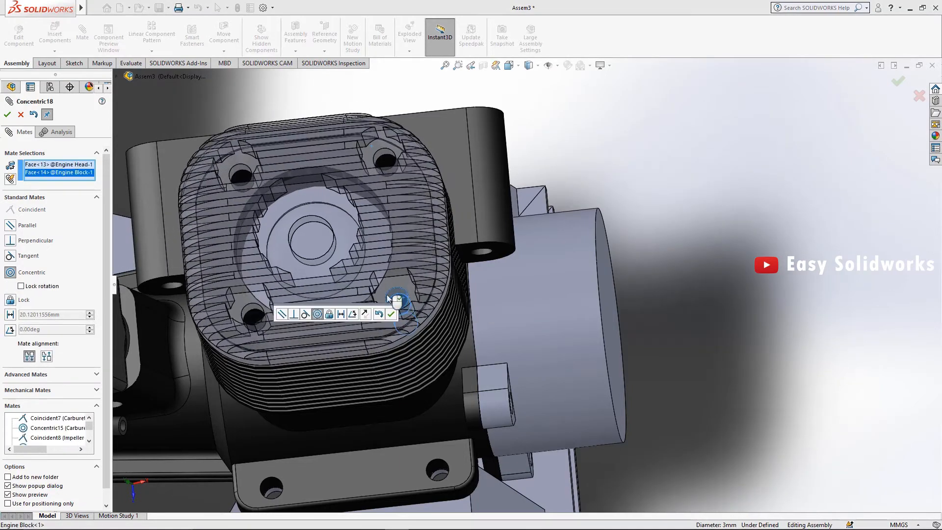
{"action": "left_click", "coordinate": [8, 115]}
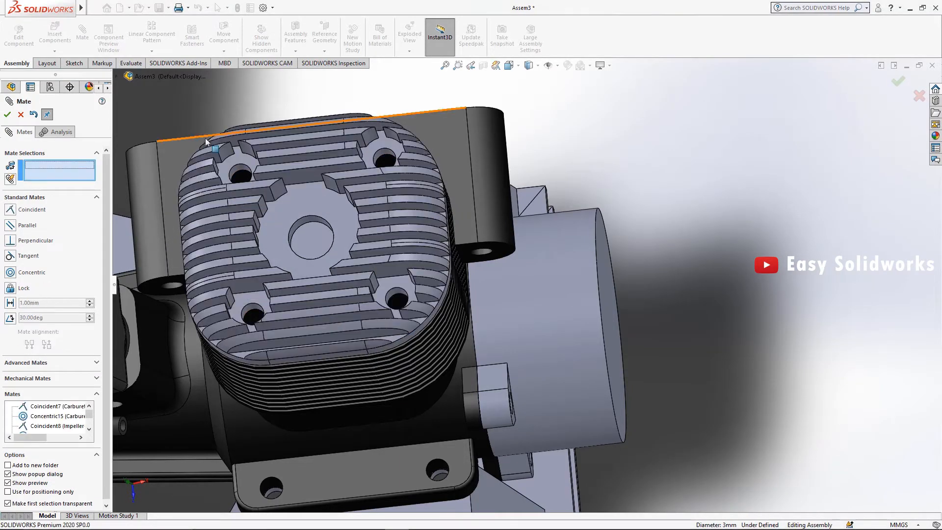
Step: Try to add a concentric mate between another corner hole of the engine head and the block hole beneath it, and test whether the head moves
{"action": "left_click", "coordinate": [241, 169]}
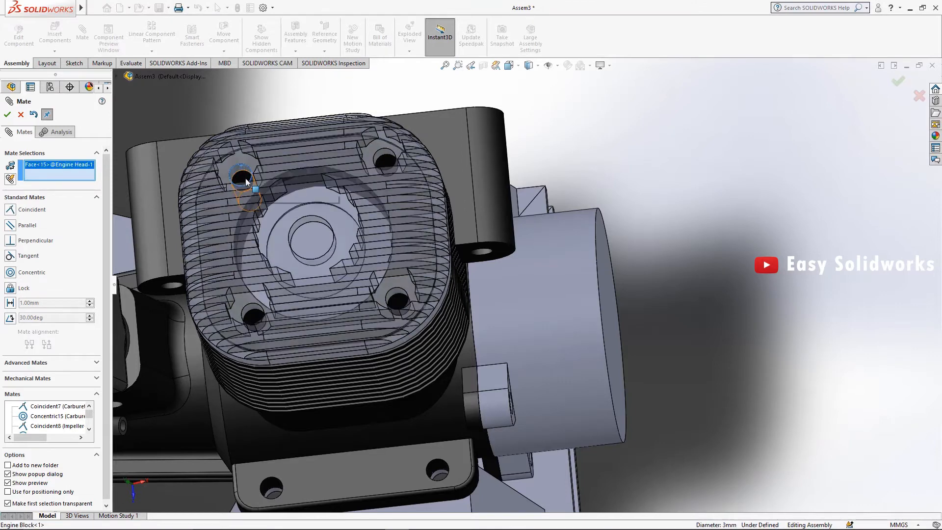
{"action": "left_click", "coordinate": [246, 178]}
{"action": "left_click", "coordinate": [8, 116]}
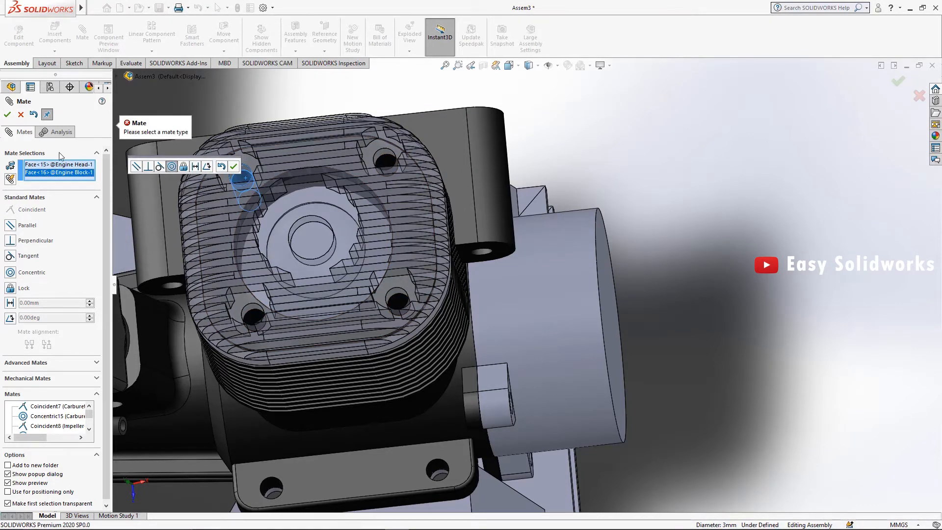
{"action": "left_click", "coordinate": [21, 114]}
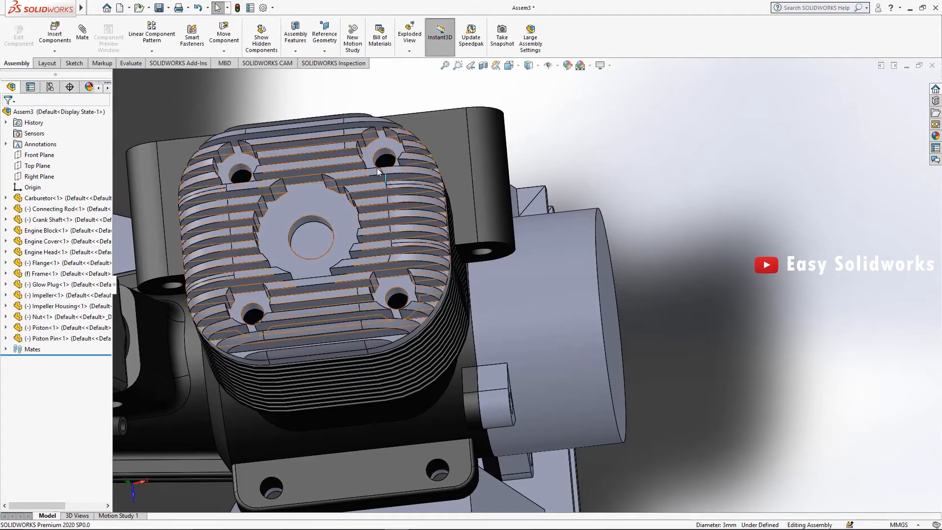
{"action": "left_click_drag", "start_coordinate": [393, 147], "coordinate": [538, 166]}
{"action": "left_click", "coordinate": [722, 152]}
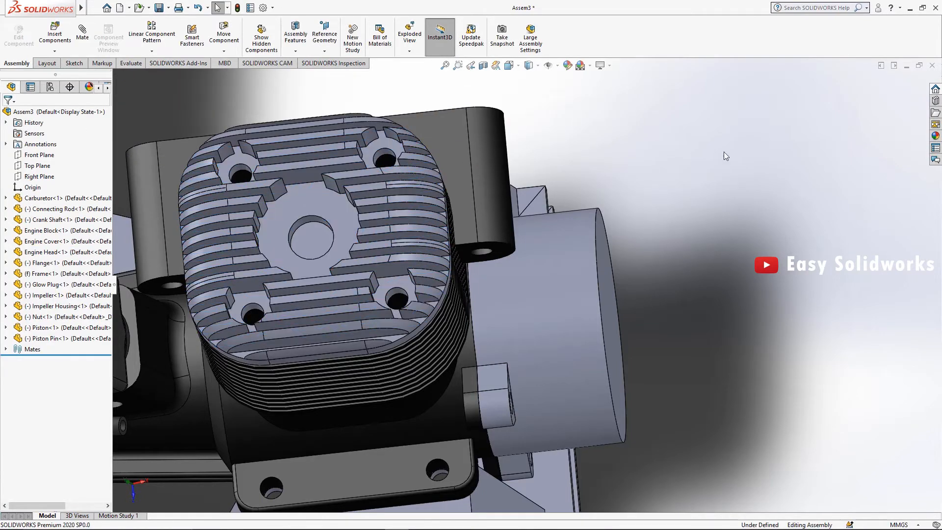
Step: Add a concentric mate between the engine head's central hole and the glow plug's cylindrical shank
{"action": "scroll", "coordinate": [609, 206], "scroll_direction": "up", "scroll_amount": 3}
{"action": "middle_click_drag", "start_coordinate": [502, 255], "coordinate": [457, 237]}
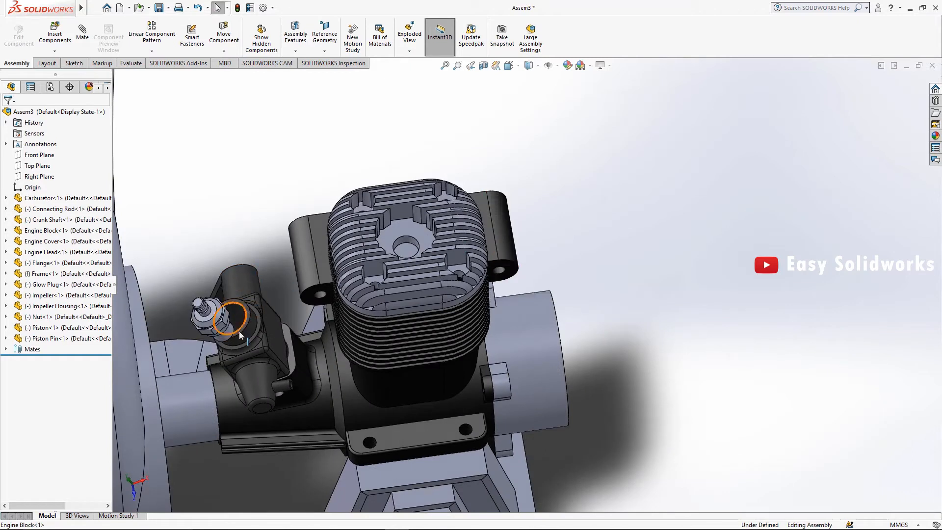
{"action": "left_click", "coordinate": [226, 337]}
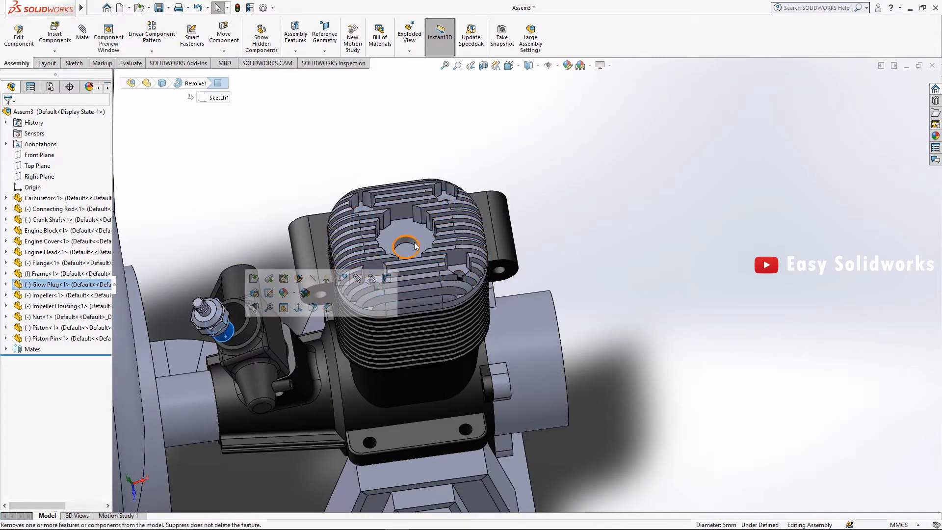
{"action": "left_click", "coordinate": [412, 245]}
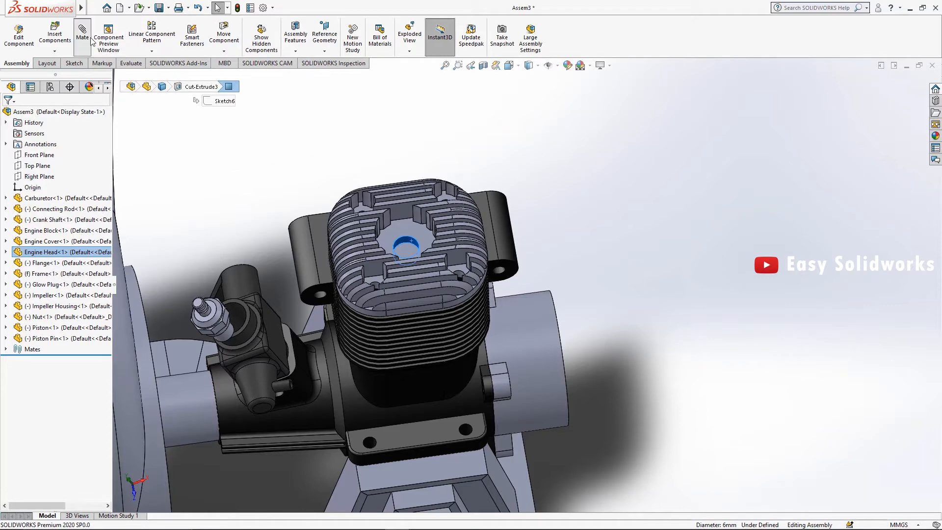
{"action": "left_click", "coordinate": [228, 334]}
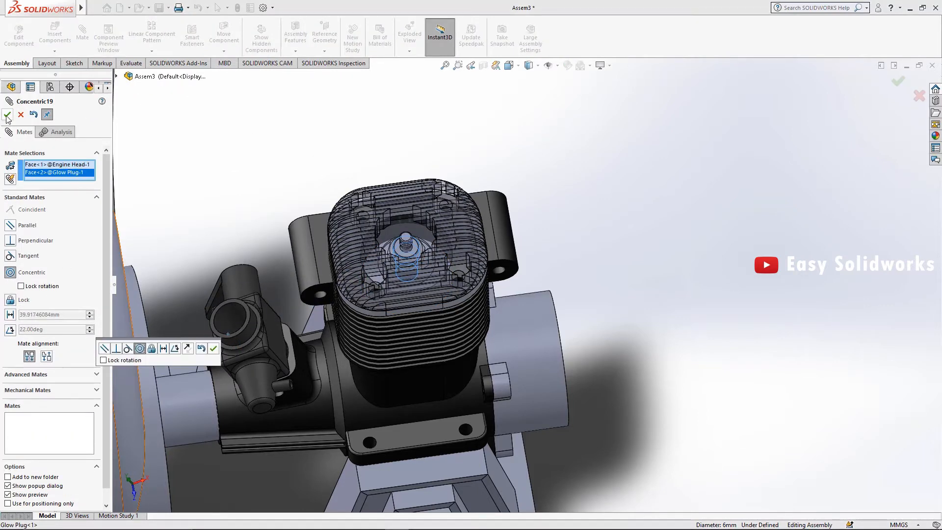
{"action": "left_click", "coordinate": [6, 116]}
{"action": "left_click", "coordinate": [422, 229]}
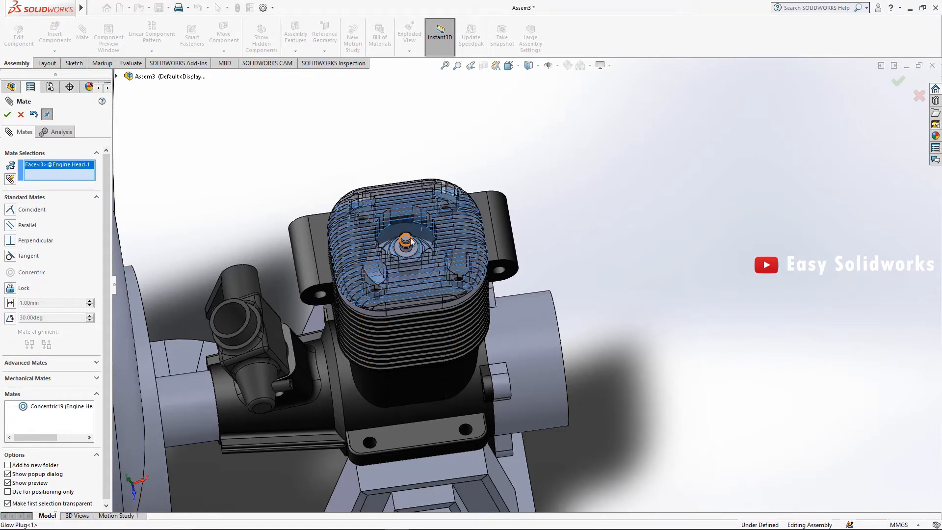
{"action": "left_click", "coordinate": [411, 240]}
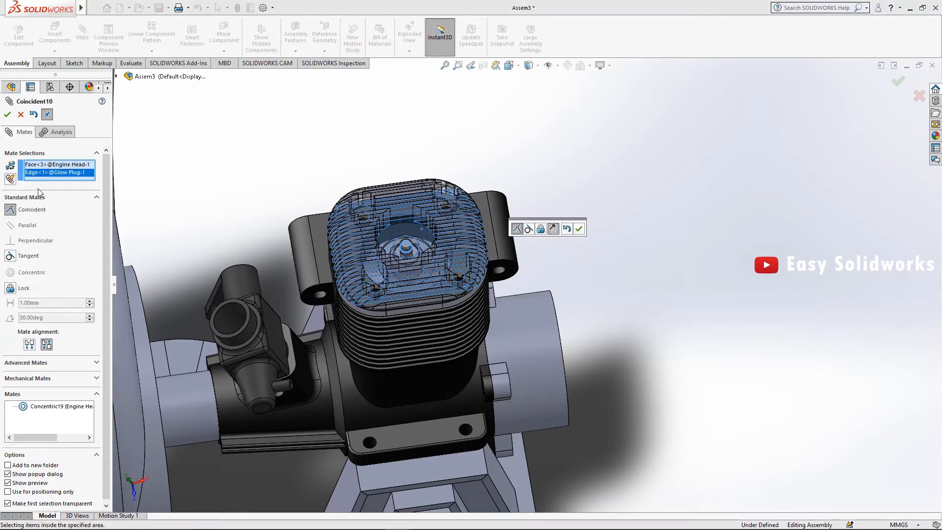
{"action": "right_click", "coordinate": [45, 175]}
{"action": "scroll", "coordinate": [443, 256], "scroll_direction": "down", "scroll_amount": 6}
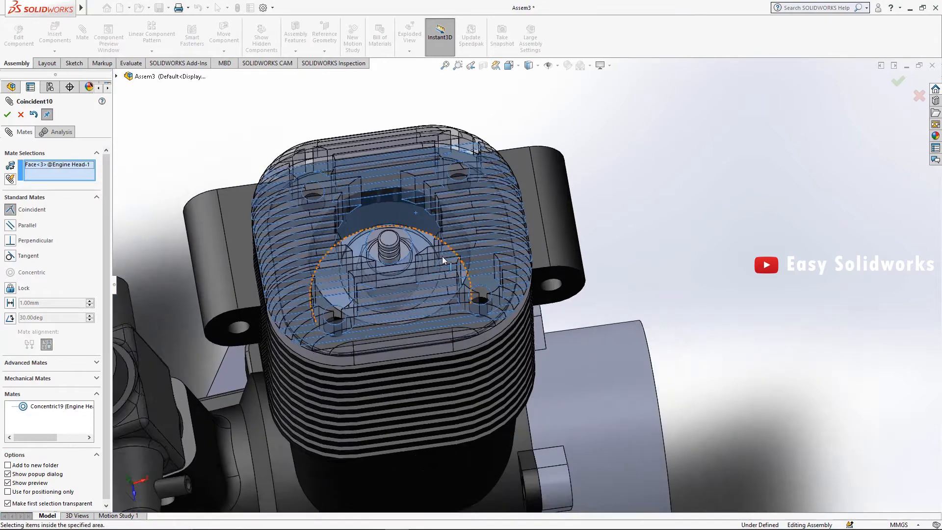
{"action": "scroll", "coordinate": [396, 249], "scroll_direction": "up", "scroll_amount": 2}
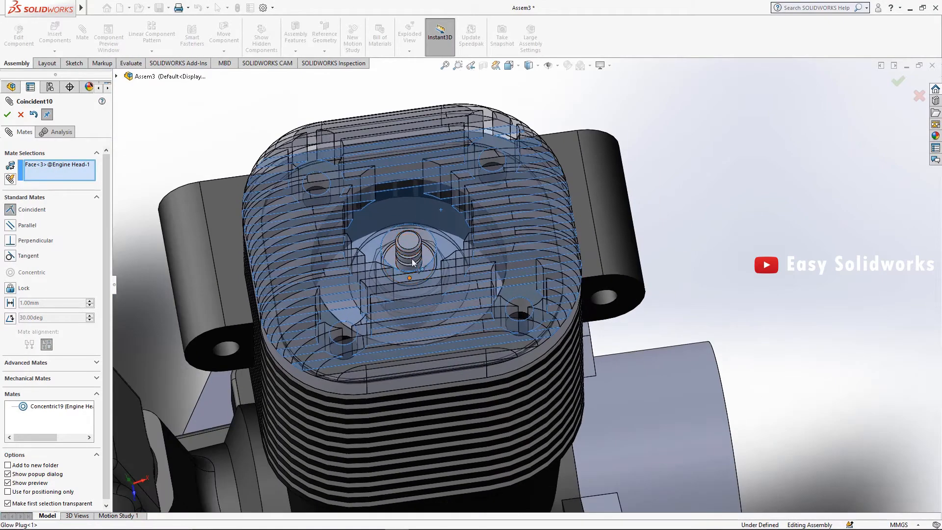
{"action": "left_click", "coordinate": [411, 196]}
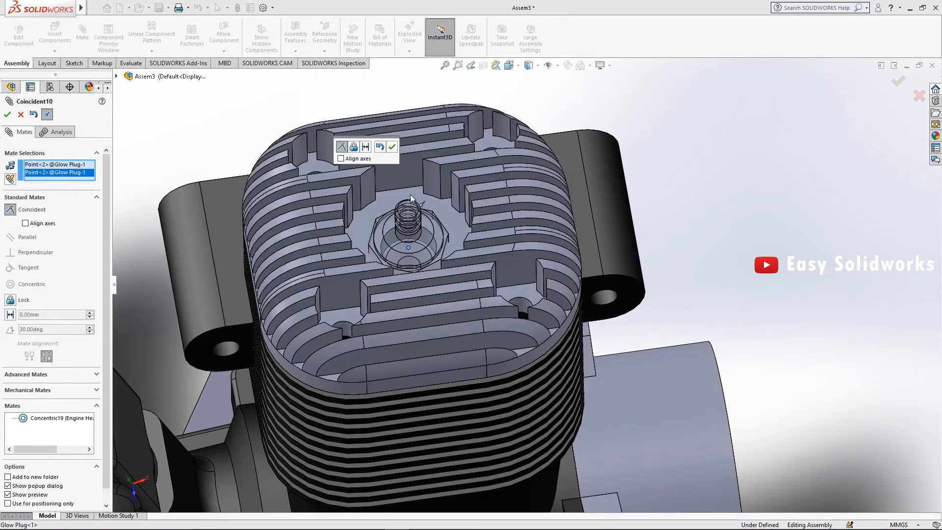
{"action": "right_click", "coordinate": [33, 173]}
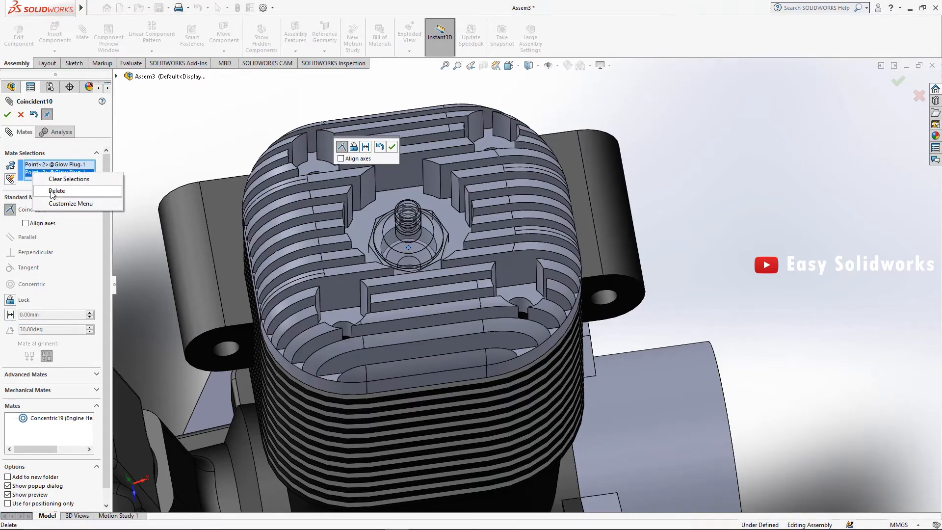
{"action": "left_click", "coordinate": [69, 179]}
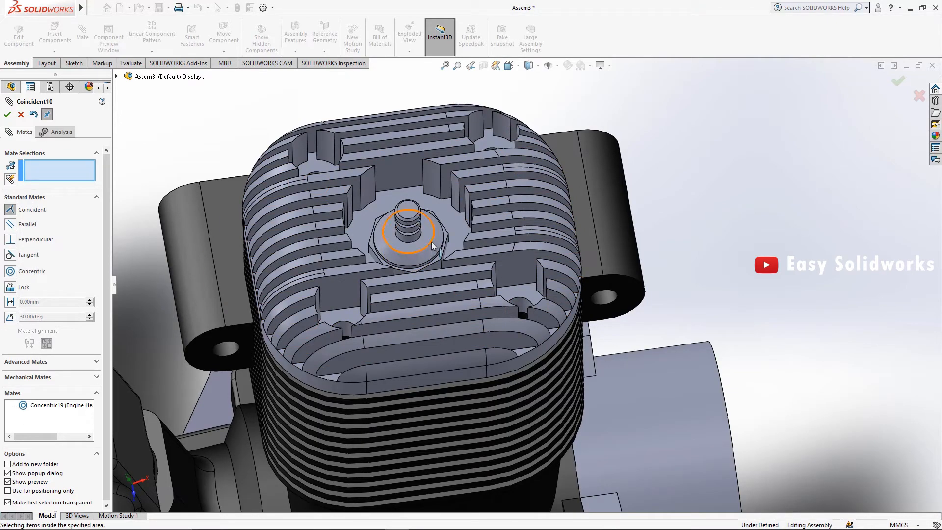
Step: Try to mate the engine head's flat recess face coincident with an edge and then the upper hex face of the glow plug
{"action": "middle_click_drag", "start_coordinate": [432, 242], "coordinate": [441, 214]}
{"action": "left_click", "coordinate": [440, 214]}
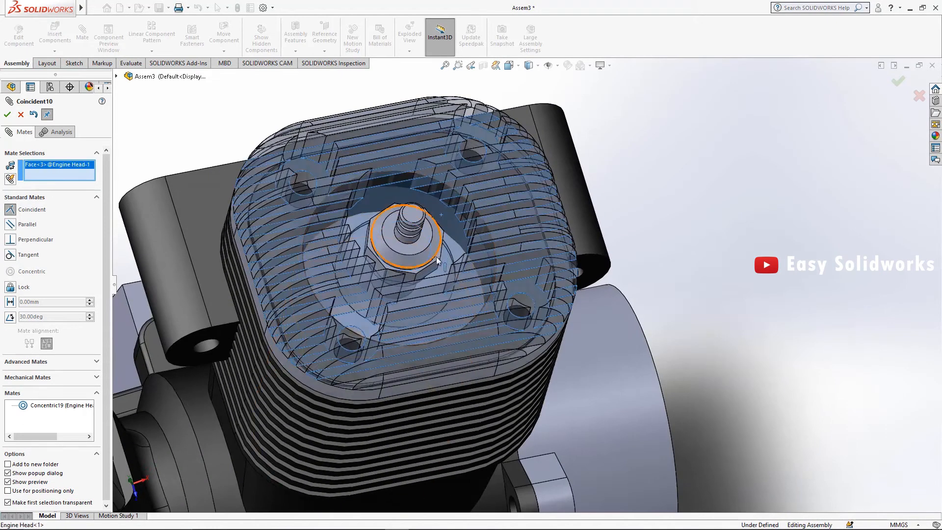
{"action": "middle_click_drag", "start_coordinate": [437, 257], "coordinate": [410, 108]}
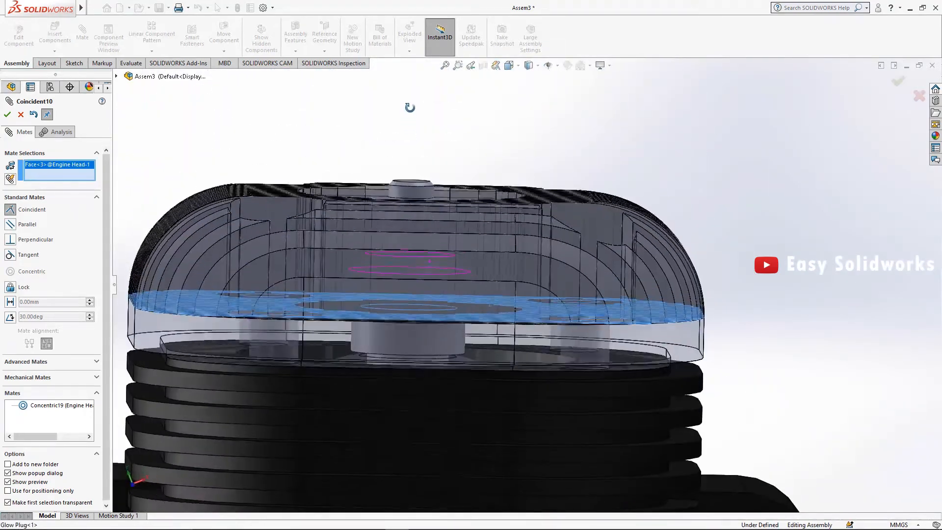
{"action": "scroll", "coordinate": [365, 357], "scroll_direction": "down", "scroll_amount": 5}
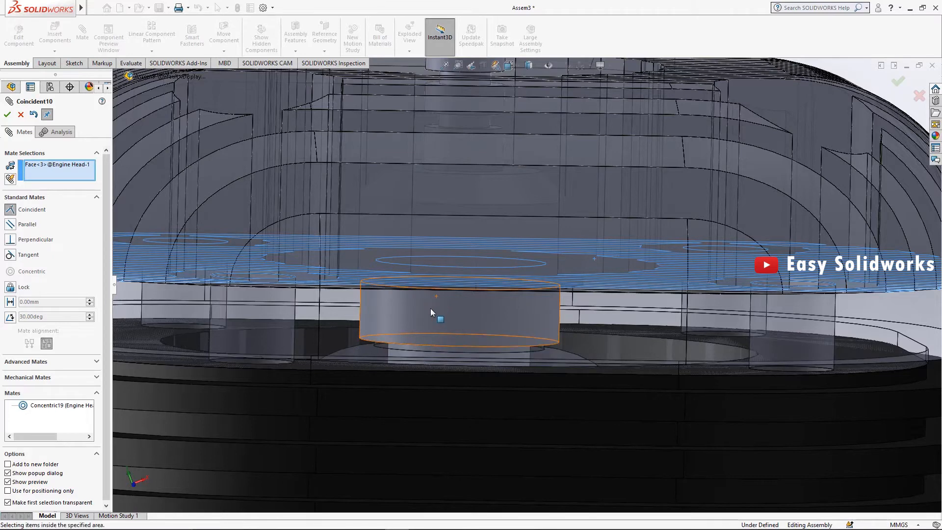
{"action": "left_click", "coordinate": [386, 347]}
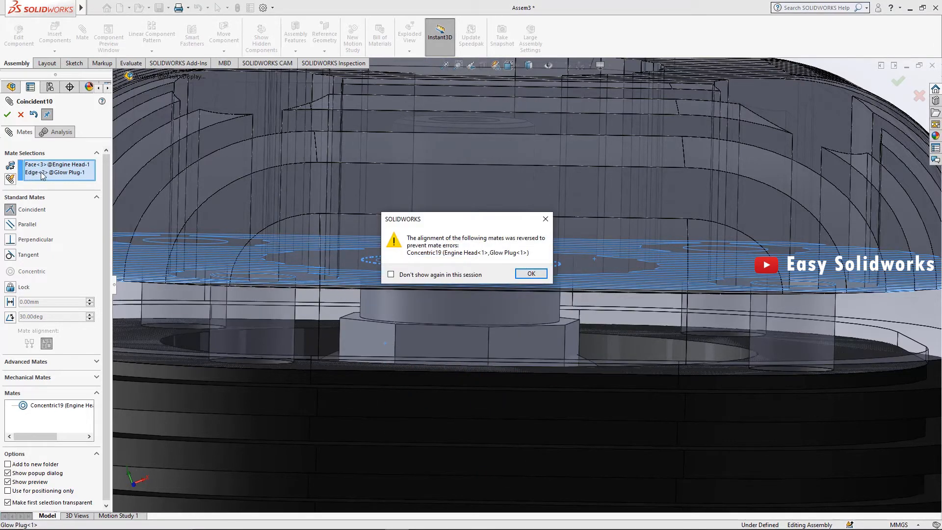
{"action": "left_click", "coordinate": [519, 275]}
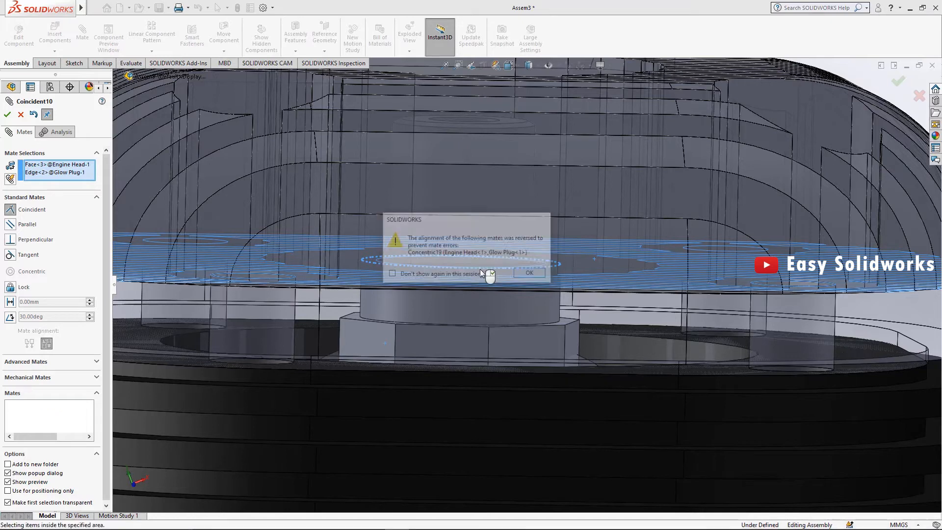
{"action": "right_click", "coordinate": [63, 177]}
{"action": "left_click", "coordinate": [139, 193]}
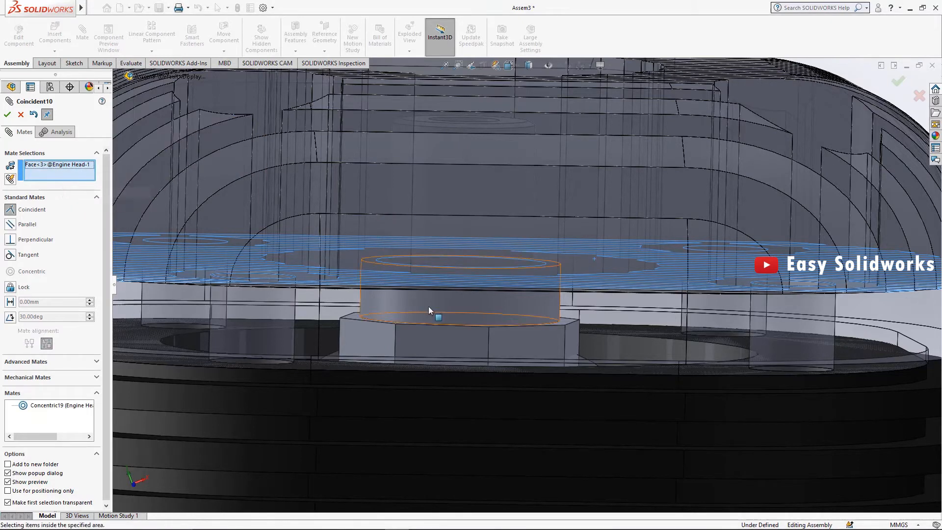
{"action": "left_click", "coordinate": [354, 317]}
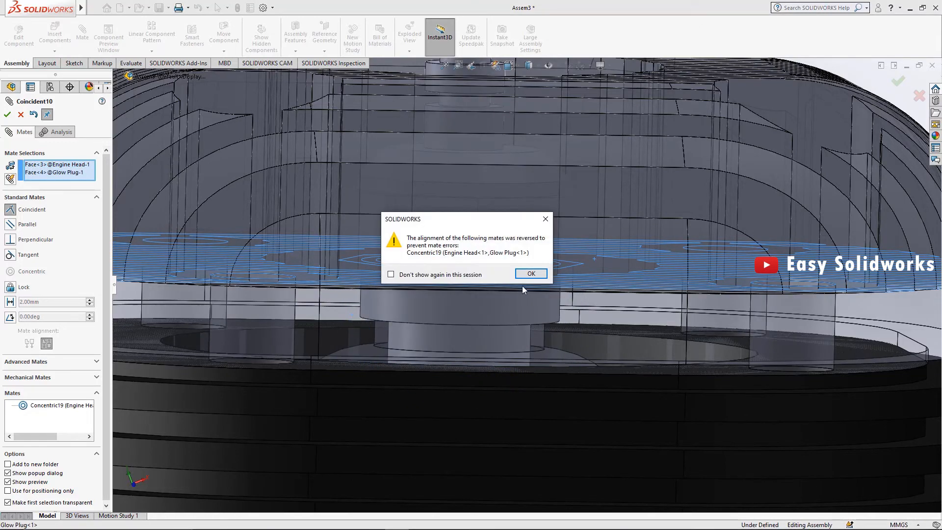
{"action": "left_click", "coordinate": [530, 275]}
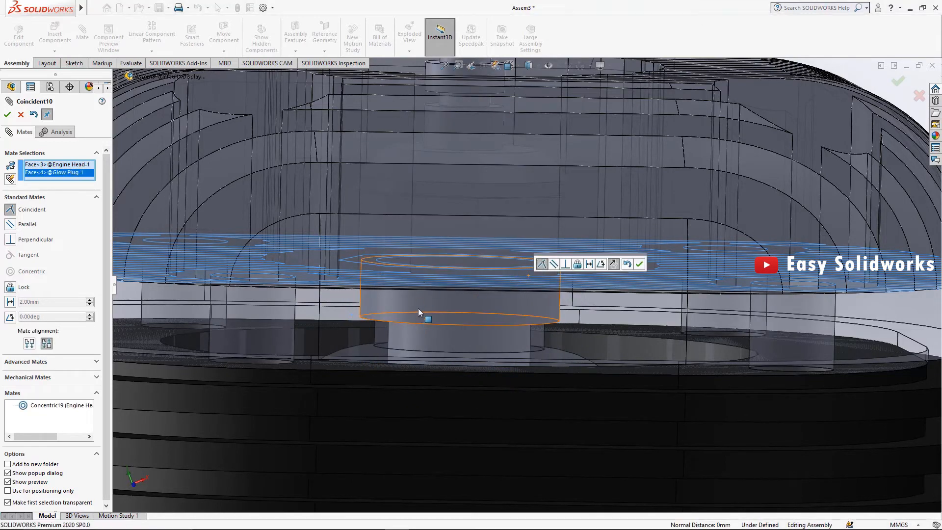
Step: Add a coincident mate between the glow plug's lower shoulder face and the engine head's flat face around the central hole
{"action": "middle_click_drag", "start_coordinate": [419, 255], "coordinate": [450, 304]}
{"action": "scroll", "coordinate": [368, 337], "scroll_direction": "down", "scroll_amount": 5}
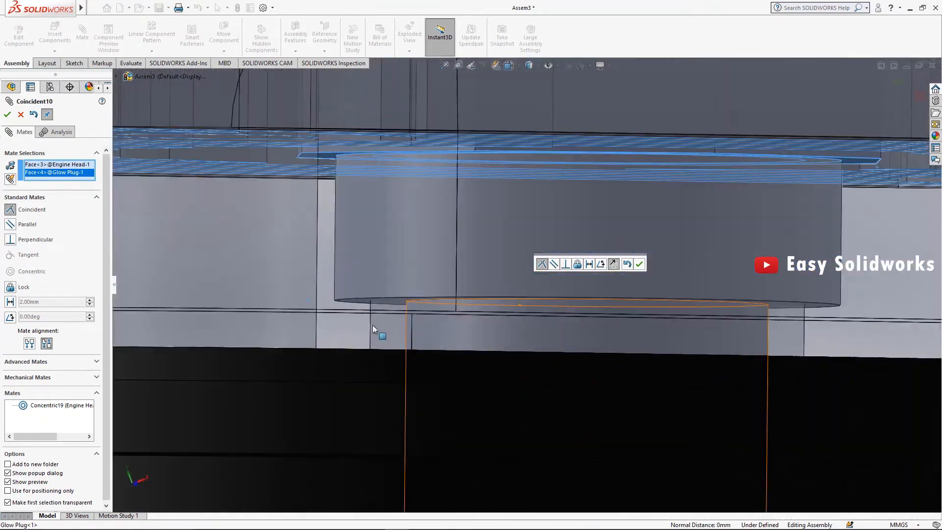
{"action": "left_click", "coordinate": [371, 300]}
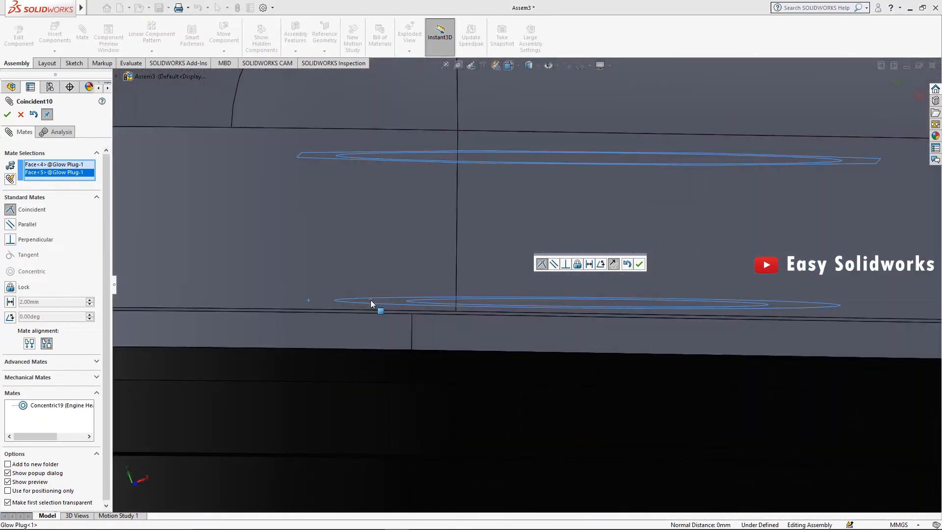
{"action": "right_click", "coordinate": [57, 167]}
{"action": "left_click", "coordinate": [76, 183]}
{"action": "scroll", "coordinate": [582, 287], "scroll_direction": "up", "scroll_amount": 5}
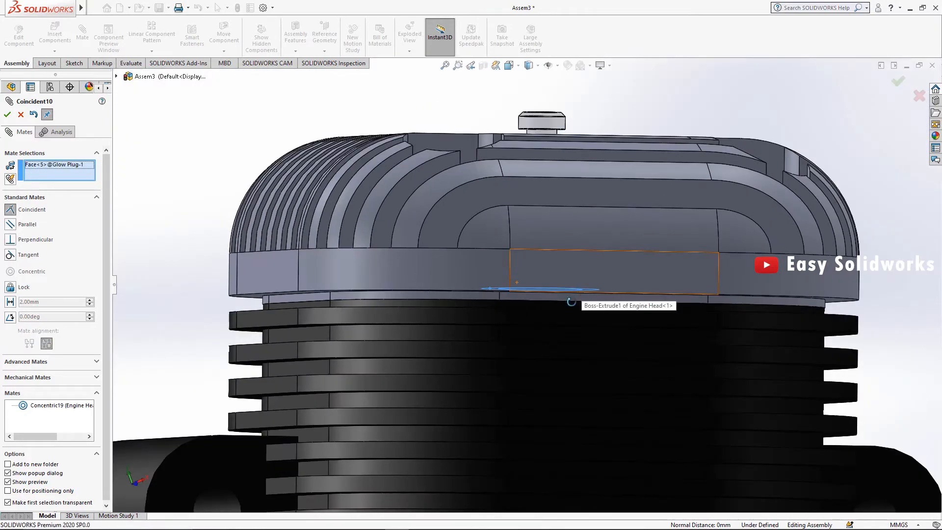
{"action": "middle_click_drag", "start_coordinate": [579, 295], "coordinate": [594, 248]}
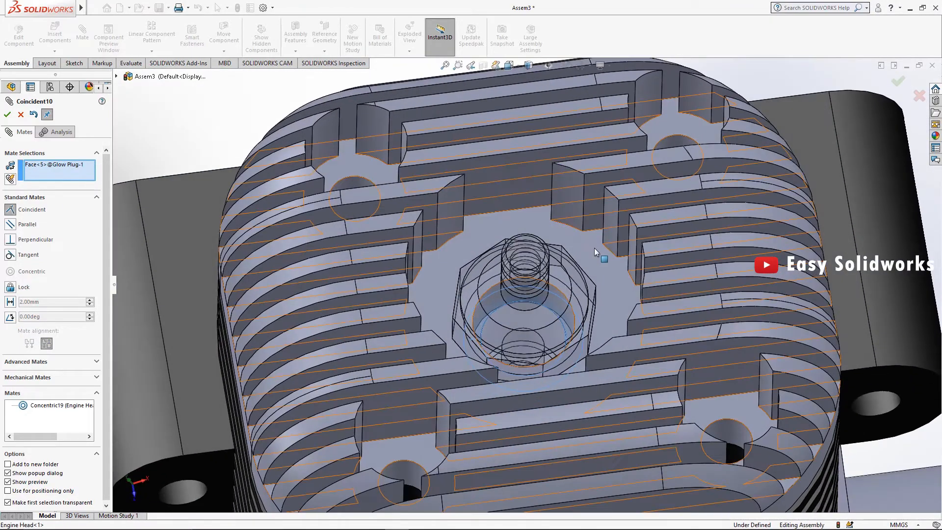
{"action": "left_click", "coordinate": [594, 248]}
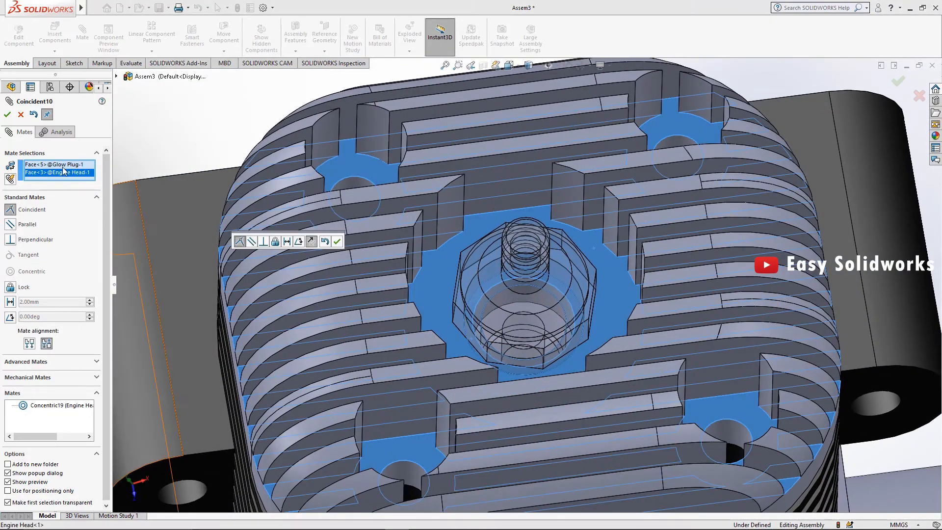
{"action": "left_click", "coordinate": [7, 115]}
{"action": "scroll", "coordinate": [585, 328], "scroll_direction": "up", "scroll_amount": 4}
{"action": "middle_click_drag", "start_coordinate": [585, 328], "coordinate": [542, 314]}
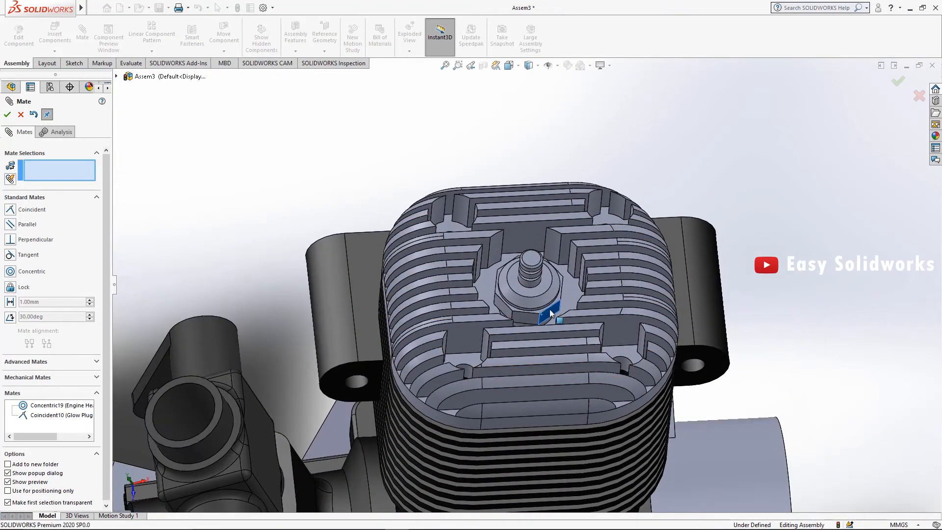
{"action": "scroll", "coordinate": [575, 392], "scroll_direction": "up", "scroll_amount": 4}
{"action": "middle_click_drag", "start_coordinate": [575, 391], "coordinate": [596, 406]}
{"action": "scroll", "coordinate": [566, 428], "scroll_direction": "up", "scroll_amount": 3}
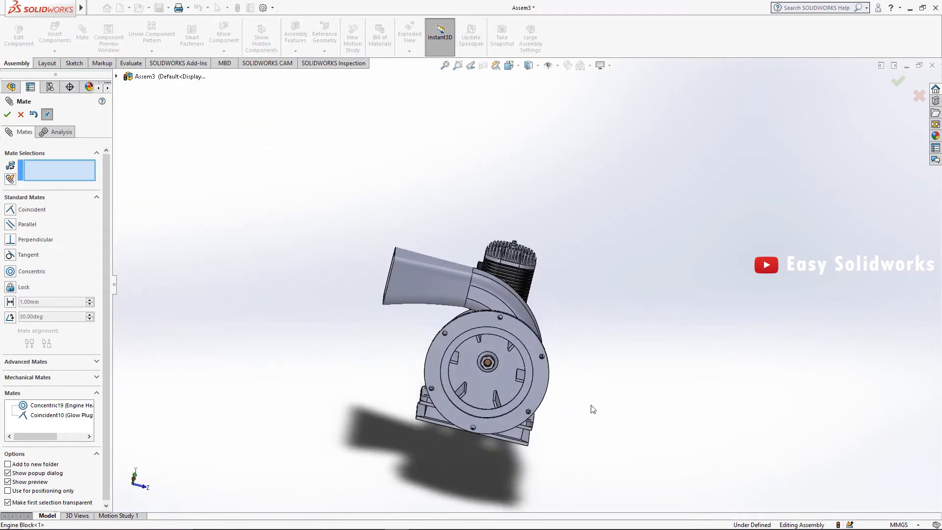
{"action": "left_click", "coordinate": [22, 115]}
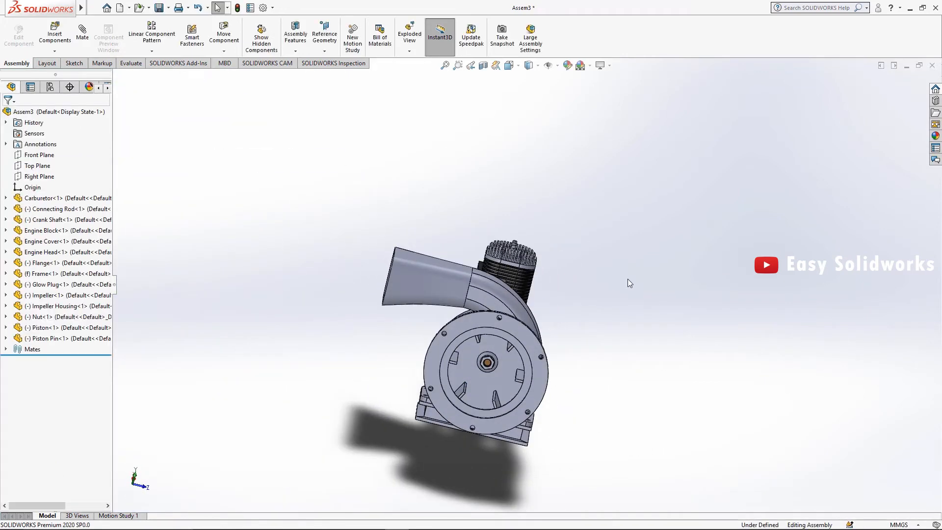
Step: Make the engine block transparent to expose the piston, connecting rod and crankshaft
{"action": "key", "text": "space"}
{"action": "left_click", "coordinate": [377, 338]}
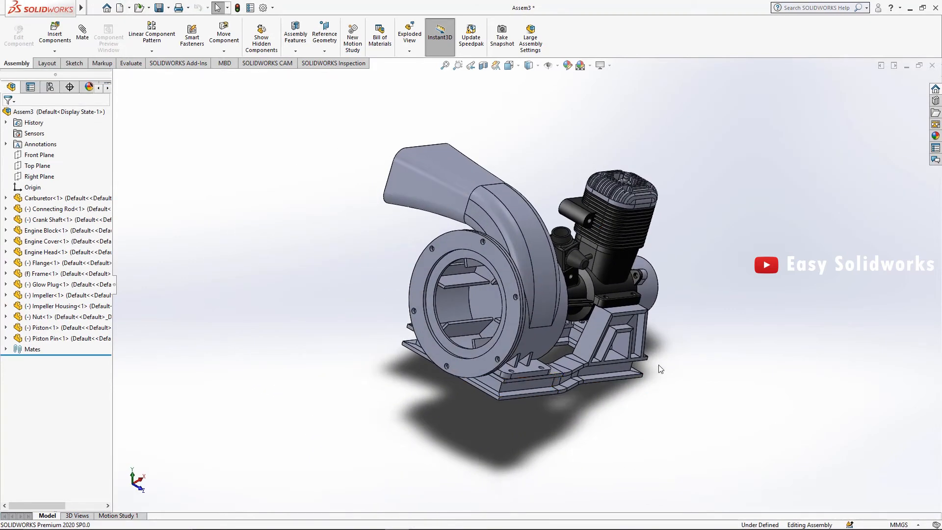
{"action": "middle_click_drag", "start_coordinate": [659, 368], "coordinate": [451, 388]}
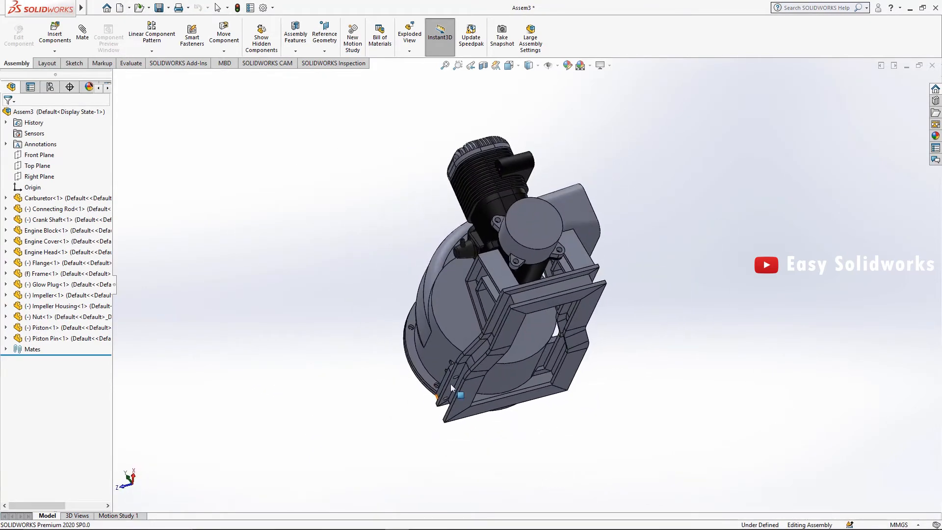
{"action": "scroll", "coordinate": [500, 254], "scroll_direction": "down", "scroll_amount": 3}
{"action": "middle_click_drag", "start_coordinate": [506, 258], "coordinate": [450, 193]}
{"action": "left_click", "coordinate": [460, 187]}
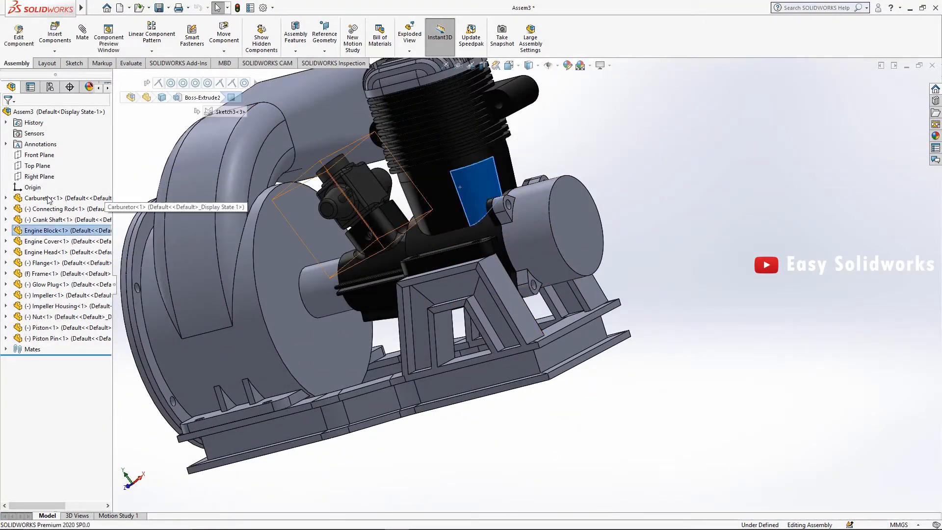
{"action": "right_click", "coordinate": [69, 231]}
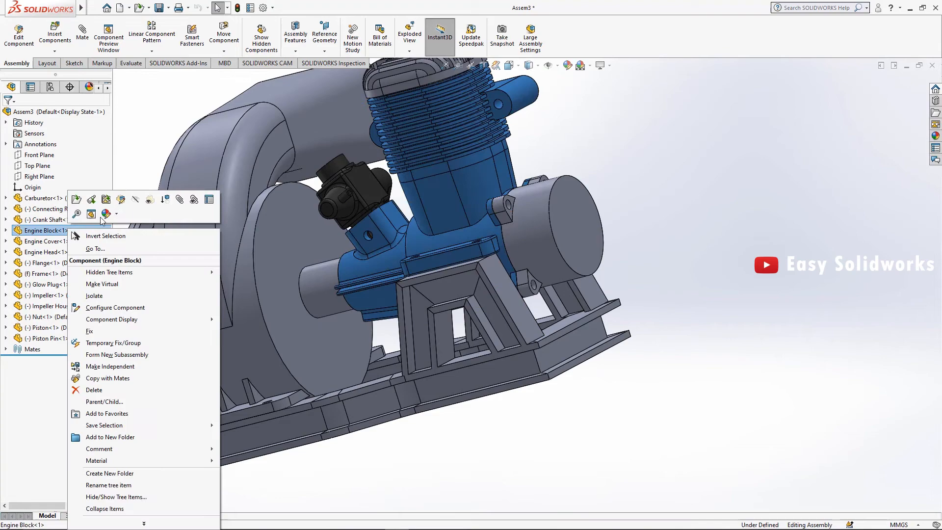
{"action": "left_click", "coordinate": [149, 200]}
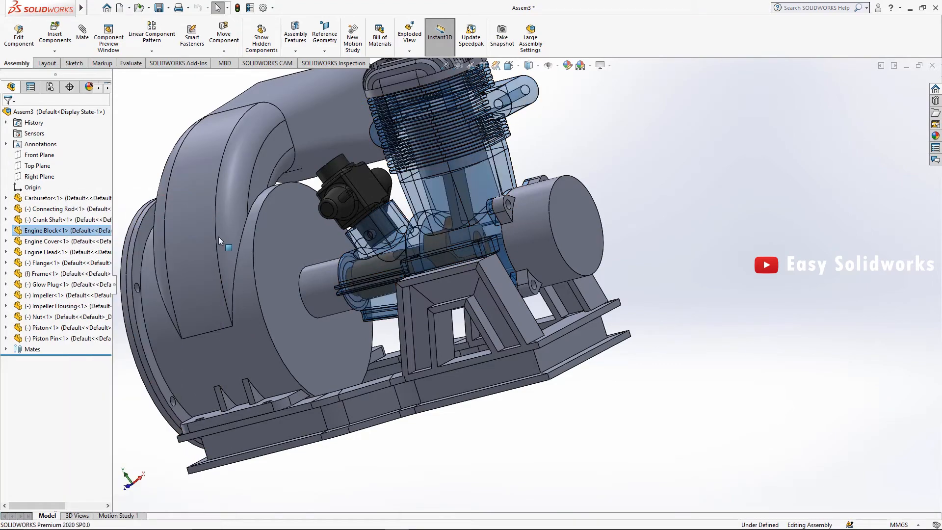
{"action": "left_click", "coordinate": [797, 260]}
Step: Move the piston along the cylinder bore to test the crank mechanism's motion
{"action": "middle_click_drag", "start_coordinate": [566, 242], "coordinate": [358, 362]}
{"action": "scroll", "coordinate": [368, 359], "scroll_direction": "down", "scroll_amount": 1}
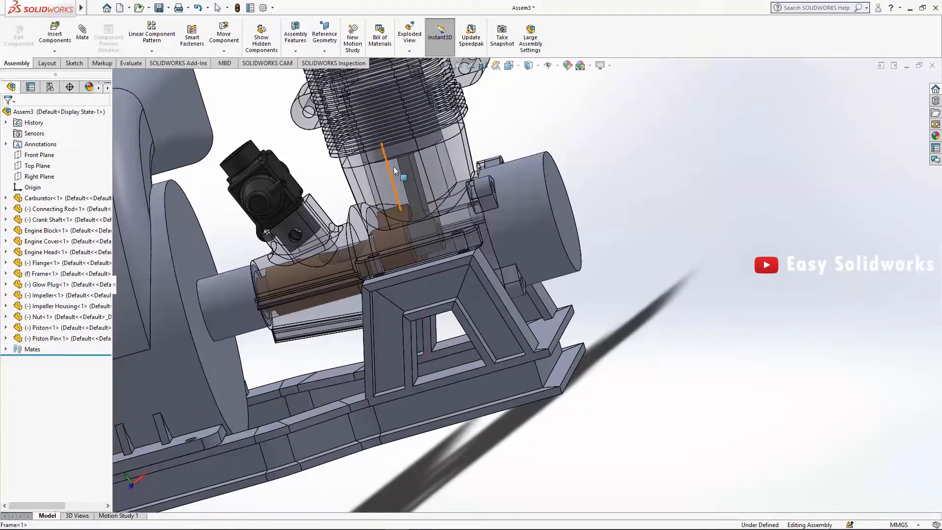
{"action": "mouse_move", "coordinate": [394, 170]}
{"action": "left_mouse_down"}
{"action": "mouse_move", "coordinate": [403, 180]}
{"action": "mouse_move", "coordinate": [396, 153]}
{"action": "mouse_move", "coordinate": [402, 220]}
{"action": "mouse_move", "coordinate": [399, 154]}
{"action": "left_mouse_up"}
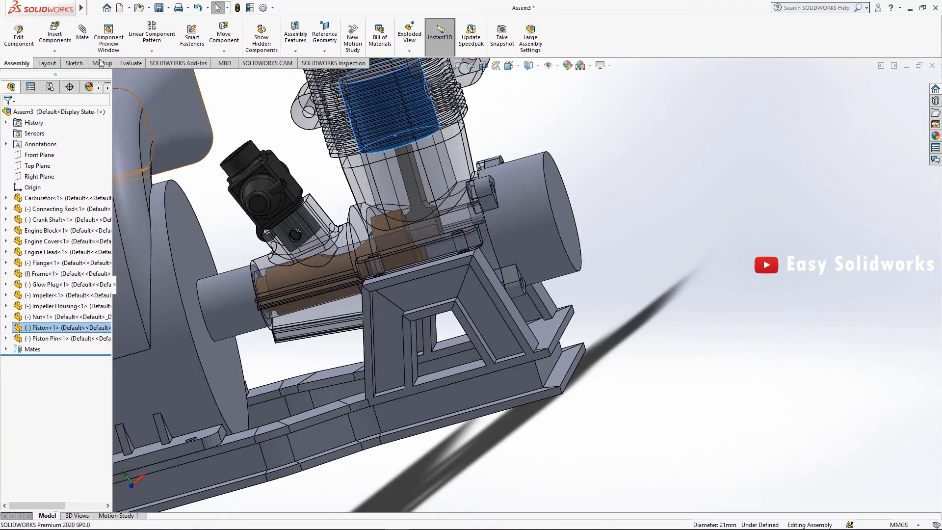
Step: Try to add a parallel mate between the crankshaft's flat cut face and the flat face inside the impeller's bore
{"action": "left_click", "coordinate": [83, 36]}
{"action": "right_click", "coordinate": [55, 170]}
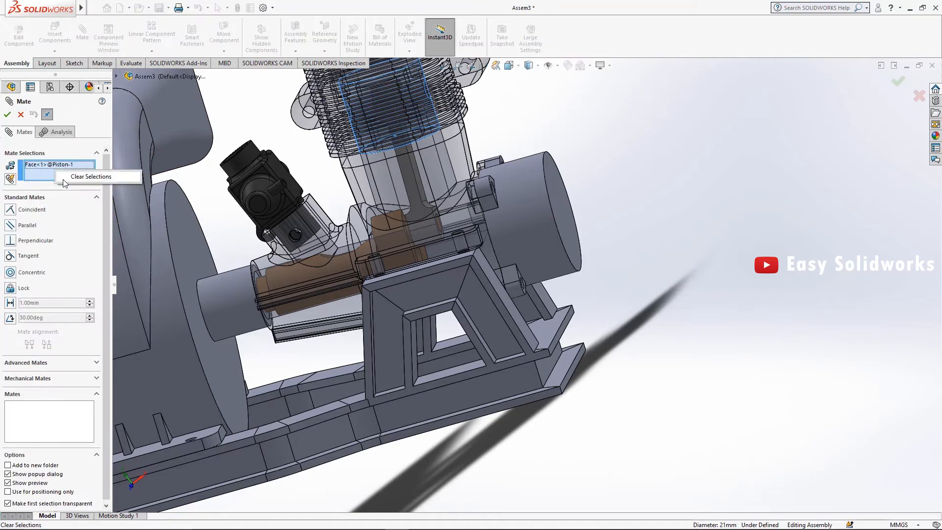
{"action": "left_click", "coordinate": [113, 177]}
{"action": "scroll", "coordinate": [283, 277], "scroll_direction": "down", "scroll_amount": 4}
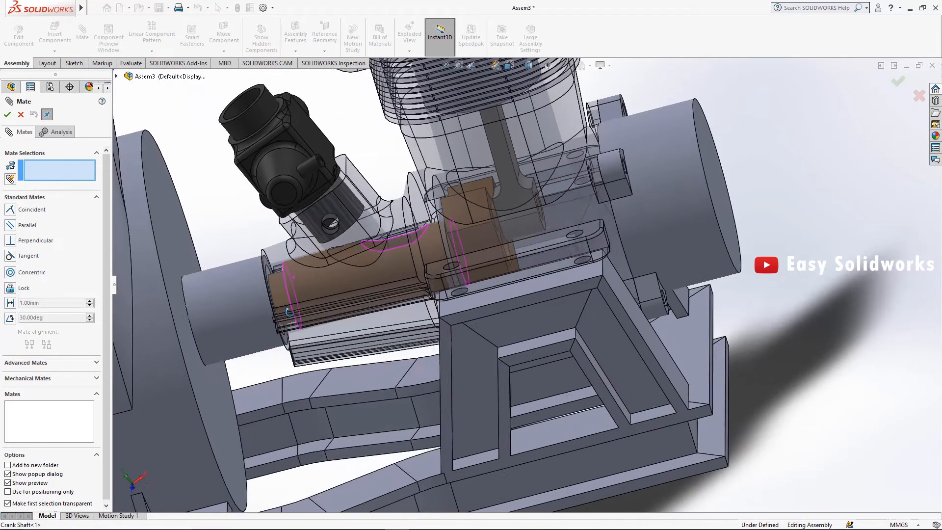
{"action": "left_click", "coordinate": [290, 311]}
{"action": "mouse_move", "coordinate": [290, 310]}
{"action": "middle_mouse_down"}
{"action": "mouse_move", "coordinate": [339, 268]}
{"action": "mouse_move", "coordinate": [299, 297]}
{"action": "middle_mouse_up"}
{"action": "scroll", "coordinate": [300, 295], "scroll_direction": "down", "scroll_amount": 5}
{"action": "middle_click_drag", "start_coordinate": [333, 269], "coordinate": [402, 267]}
{"action": "left_click", "coordinate": [425, 270]}
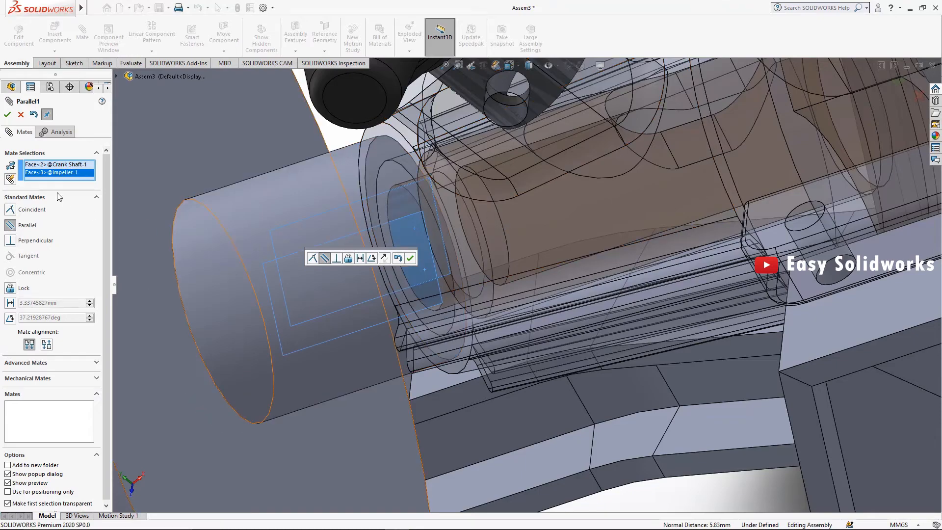
{"action": "left_click", "coordinate": [25, 120]}
{"action": "scroll", "coordinate": [421, 279], "scroll_direction": "up", "scroll_amount": 7}
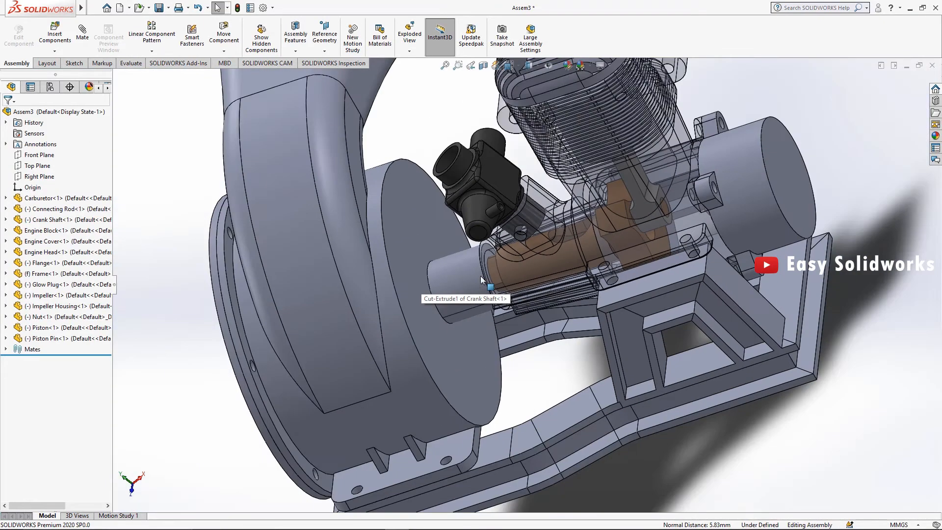
Step: Turn the impeller about its axis to check how it rotates relative to the crankshaft
{"action": "middle_click_drag", "start_coordinate": [481, 276], "coordinate": [561, 239]}
{"action": "left_click_drag", "start_coordinate": [289, 232], "coordinate": [270, 316]}
{"action": "middle_click_drag", "start_coordinate": [269, 317], "coordinate": [212, 355]}
{"action": "scroll", "coordinate": [456, 305], "scroll_direction": "down", "scroll_amount": 4}
{"action": "scroll", "coordinate": [455, 326], "scroll_direction": "down", "scroll_amount": 2}
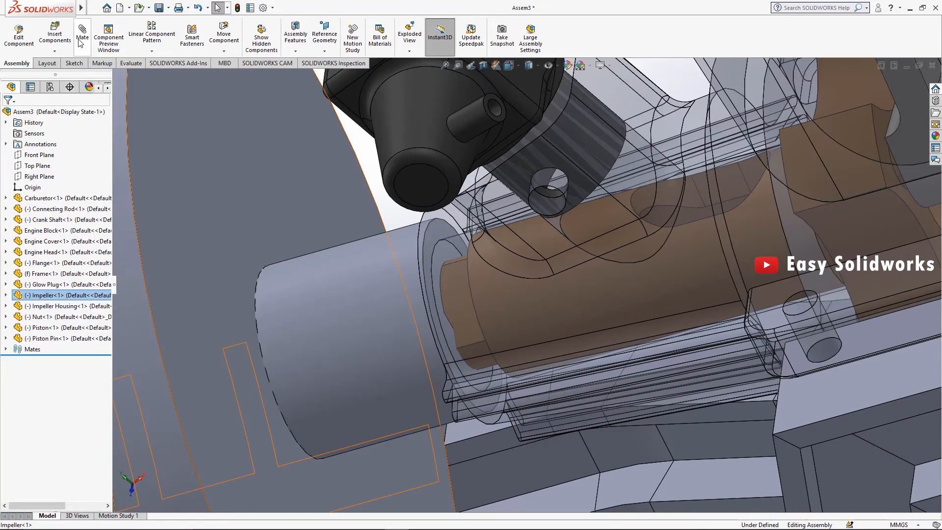
Step: Start a new mate with the crankshaft's flat cut face and remove the impeller's end face from the mate selections
{"action": "left_click", "coordinate": [81, 39]}
{"action": "left_click", "coordinate": [461, 306]}
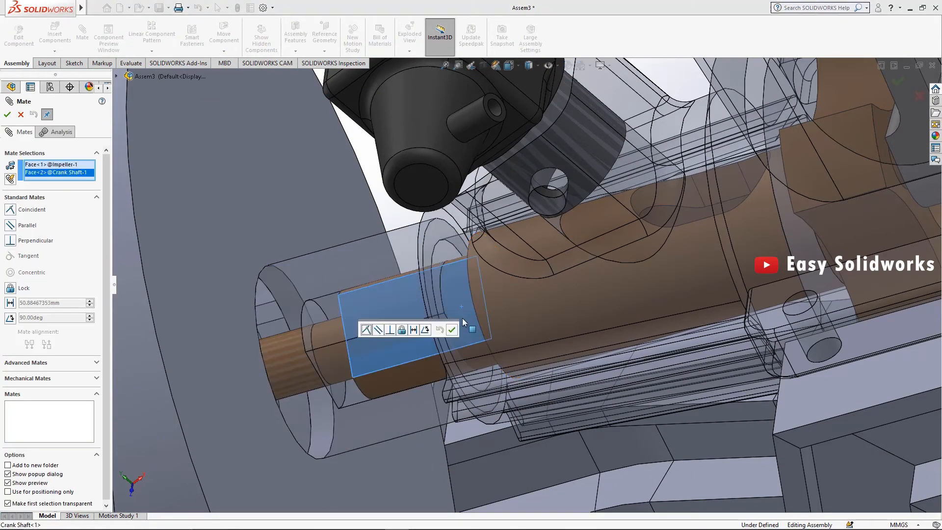
{"action": "middle_click_drag", "start_coordinate": [447, 309], "coordinate": [486, 369]}
{"action": "scroll", "coordinate": [441, 314], "scroll_direction": "down", "scroll_amount": 2}
{"action": "left_click", "coordinate": [451, 329]}
{"action": "left_click", "coordinate": [451, 334]}
{"action": "middle_click_drag", "start_coordinate": [262, 403], "coordinate": [436, 273]}
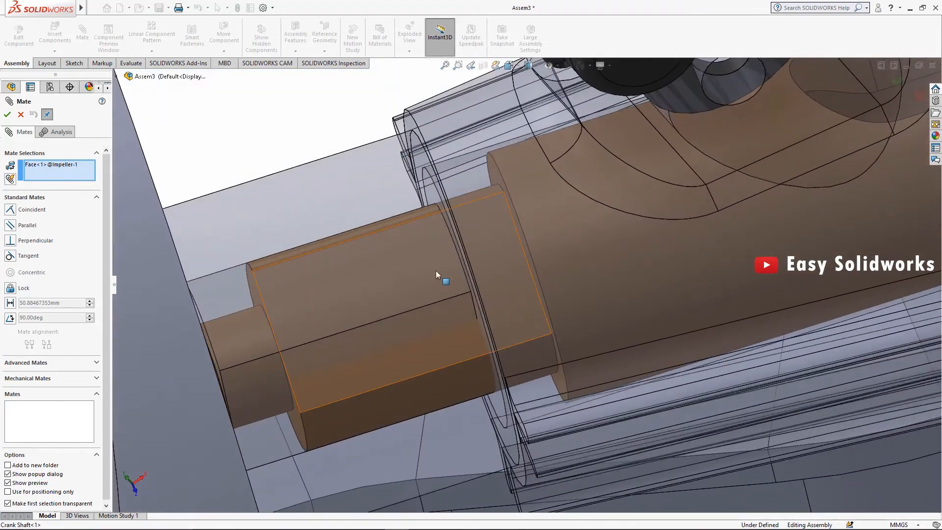
{"action": "left_click", "coordinate": [479, 249]}
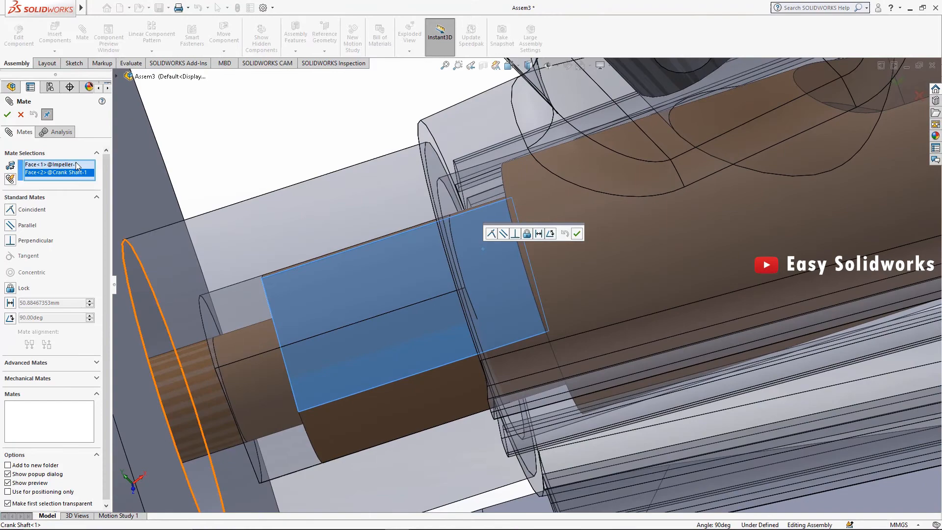
{"action": "right_click", "coordinate": [76, 165]}
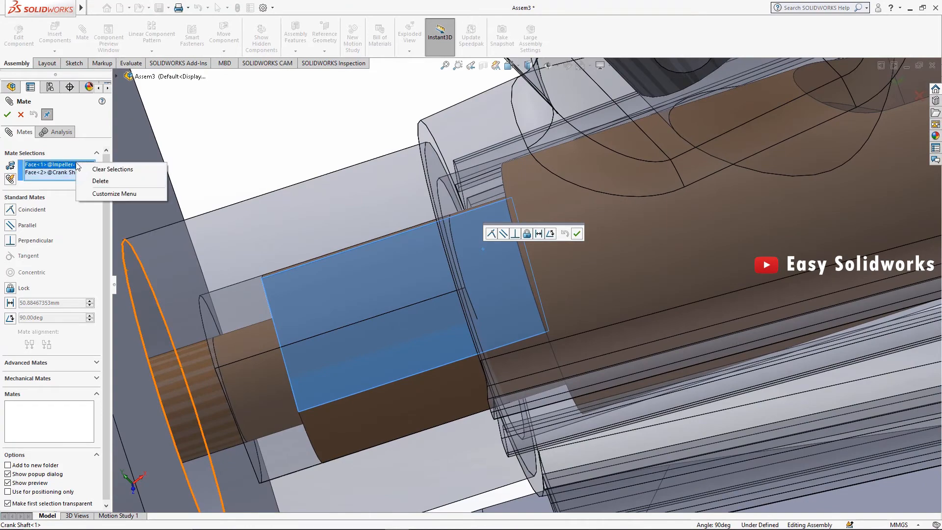
{"action": "left_click", "coordinate": [99, 181]}
Step: Add a parallel mate between the crankshaft's flat cut face and the matching flat face inside the impeller's bore
{"action": "middle_click_drag", "start_coordinate": [272, 301], "coordinate": [251, 334]}
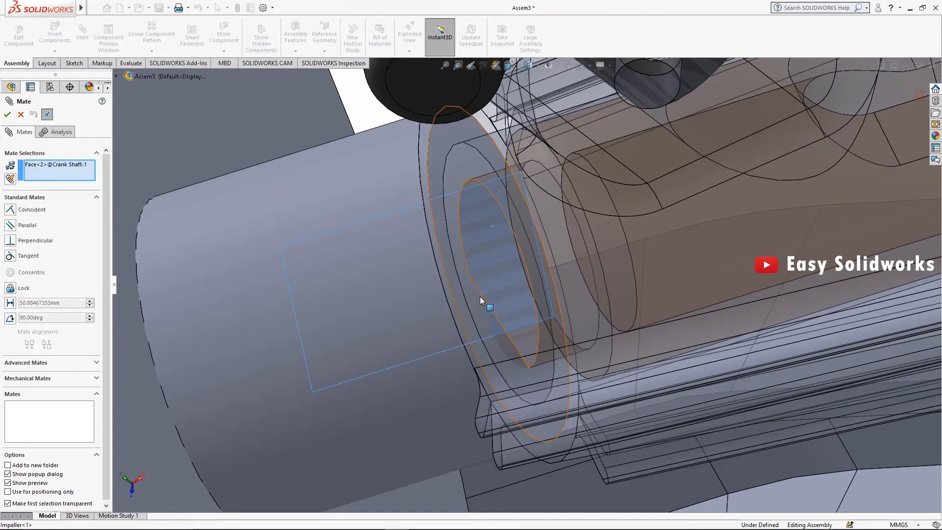
{"action": "middle_click_drag", "start_coordinate": [482, 300], "coordinate": [452, 309]}
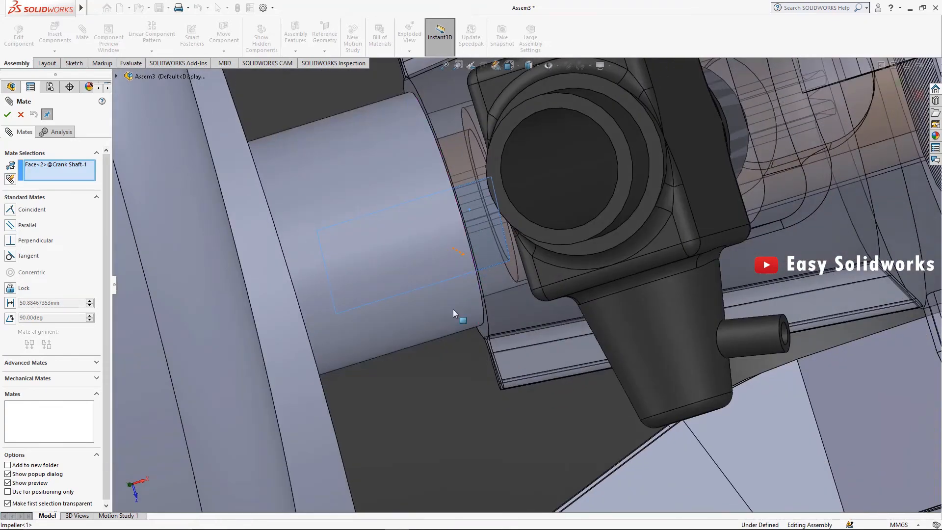
{"action": "middle_click_drag", "start_coordinate": [473, 246], "coordinate": [319, 263]}
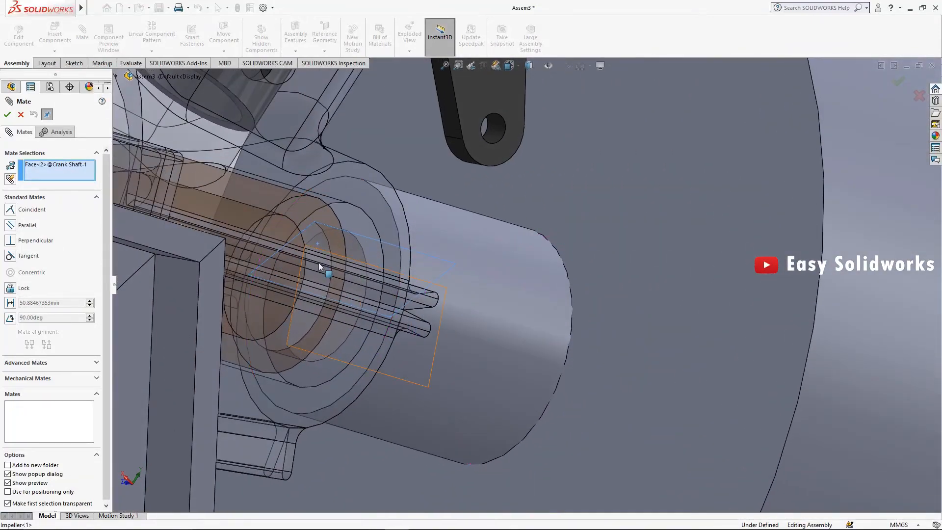
{"action": "left_click", "coordinate": [323, 270]}
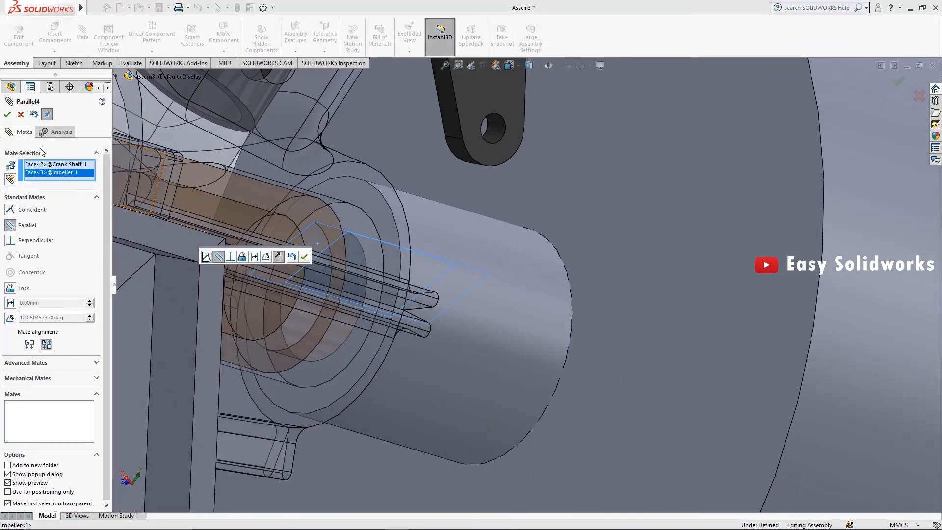
{"action": "left_click", "coordinate": [8, 117]}
{"action": "scroll", "coordinate": [375, 232], "scroll_direction": "up", "scroll_amount": 6}
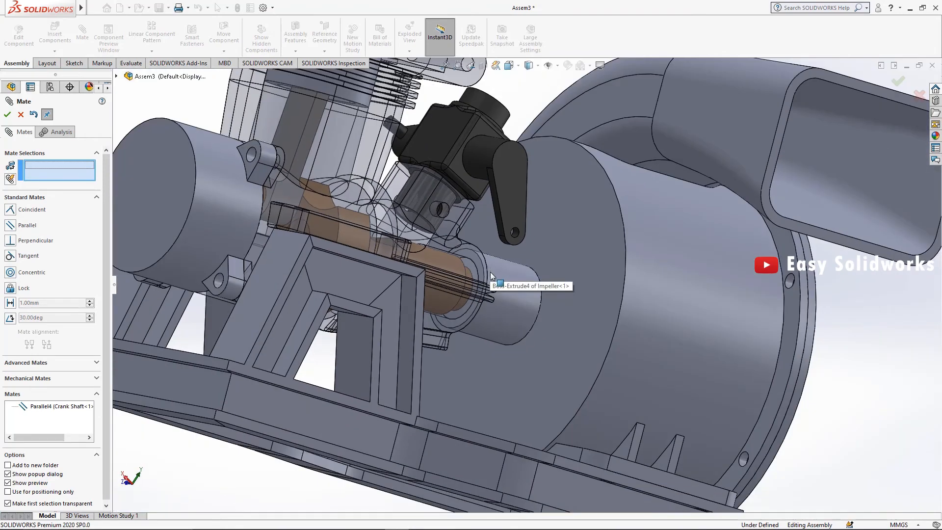
{"action": "scroll", "coordinate": [220, 194], "scroll_direction": "up", "scroll_amount": 2}
{"action": "middle_click_drag", "start_coordinate": [318, 231], "coordinate": [310, 231]}
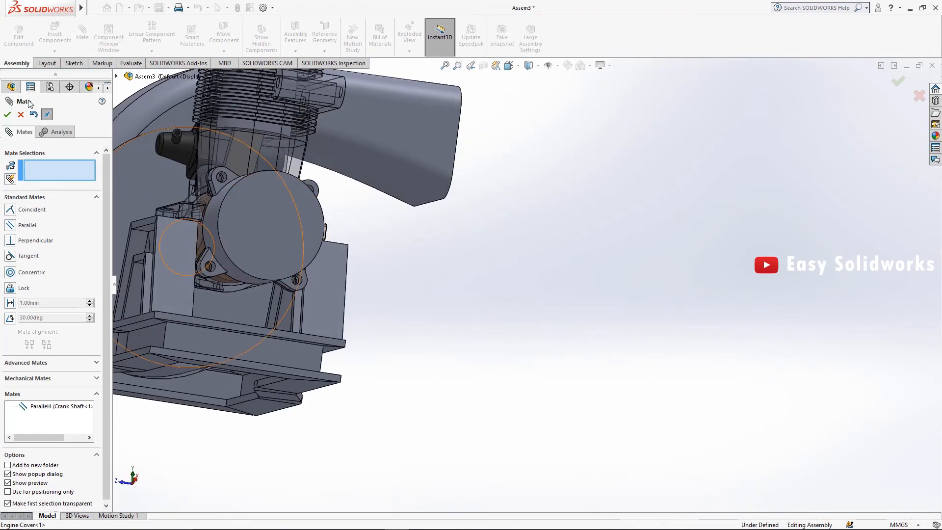
{"action": "left_click", "coordinate": [22, 116]}
Step: Move the piston in the cylinder to test whether the crankshaft and impeller rotate together
{"action": "scroll", "coordinate": [377, 210], "scroll_direction": "up", "scroll_amount": 2}
{"action": "middle_click_drag", "start_coordinate": [393, 217], "coordinate": [456, 224]}
{"action": "scroll", "coordinate": [353, 228], "scroll_direction": "up", "scroll_amount": 3}
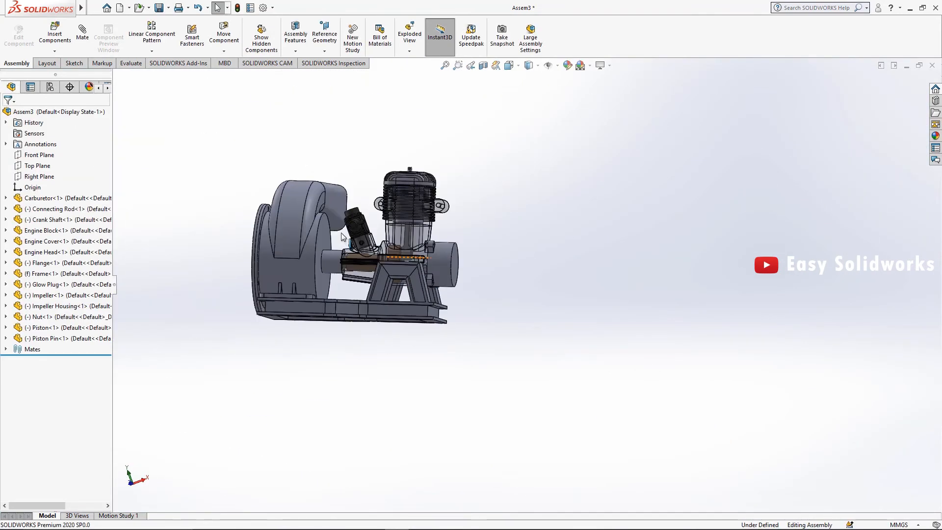
{"action": "middle_click_drag", "start_coordinate": [304, 214], "coordinate": [373, 234], "text": "ctrl"}
{"action": "scroll", "coordinate": [374, 236], "scroll_direction": "down", "scroll_amount": 3}
{"action": "scroll", "coordinate": [577, 252], "scroll_direction": "down", "scroll_amount": 4}
{"action": "mouse_move", "coordinate": [552, 224]}
{"action": "left_mouse_down"}
{"action": "mouse_move", "coordinate": [543, 266]}
{"action": "mouse_move", "coordinate": [540, 226]}
{"action": "left_mouse_up"}
{"action": "scroll", "coordinate": [458, 269], "scroll_direction": "up", "scroll_amount": 5}
{"action": "middle_click_drag", "start_coordinate": [458, 269], "coordinate": [534, 225]}
{"action": "left_click_drag", "start_coordinate": [534, 224], "coordinate": [502, 291]}
{"action": "key", "text": "Escape"}
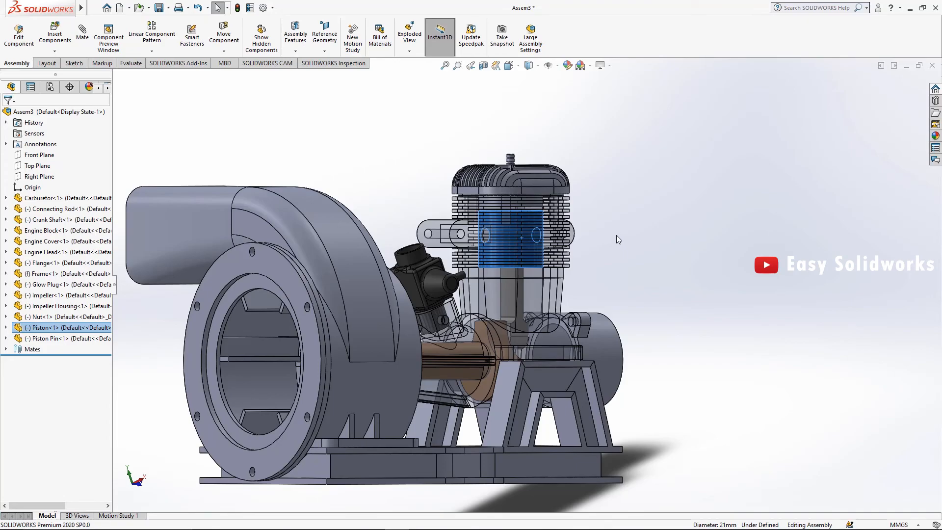